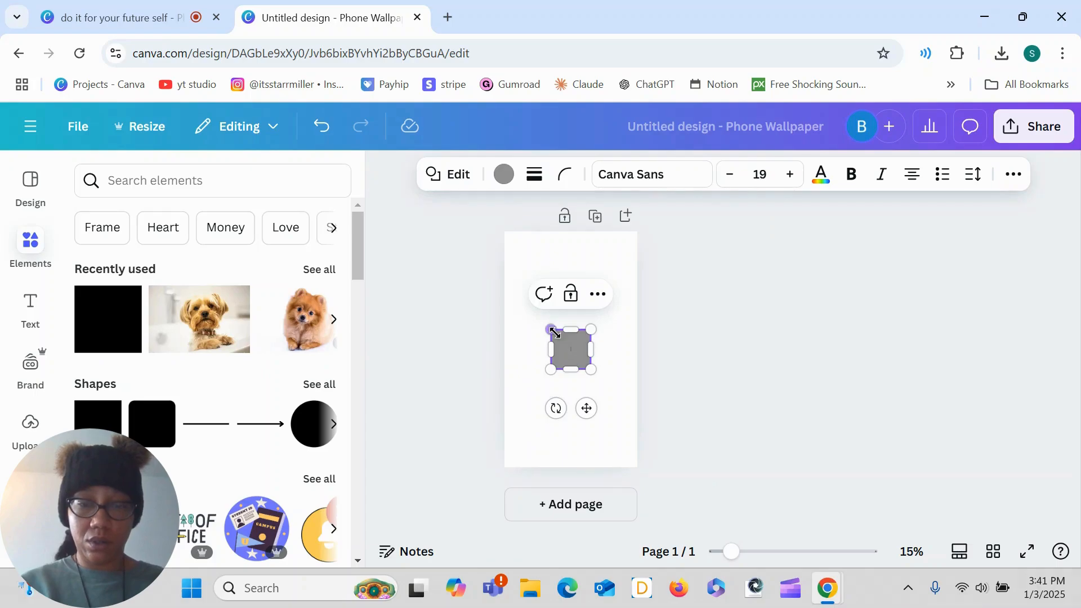
Step: Enlarge the grey square into a slightly taller rectangle, centre it horizontally above mid-page, and fill it with white
{"action": "left_click_drag", "start_coordinate": [553, 330], "coordinate": [532, 302]}
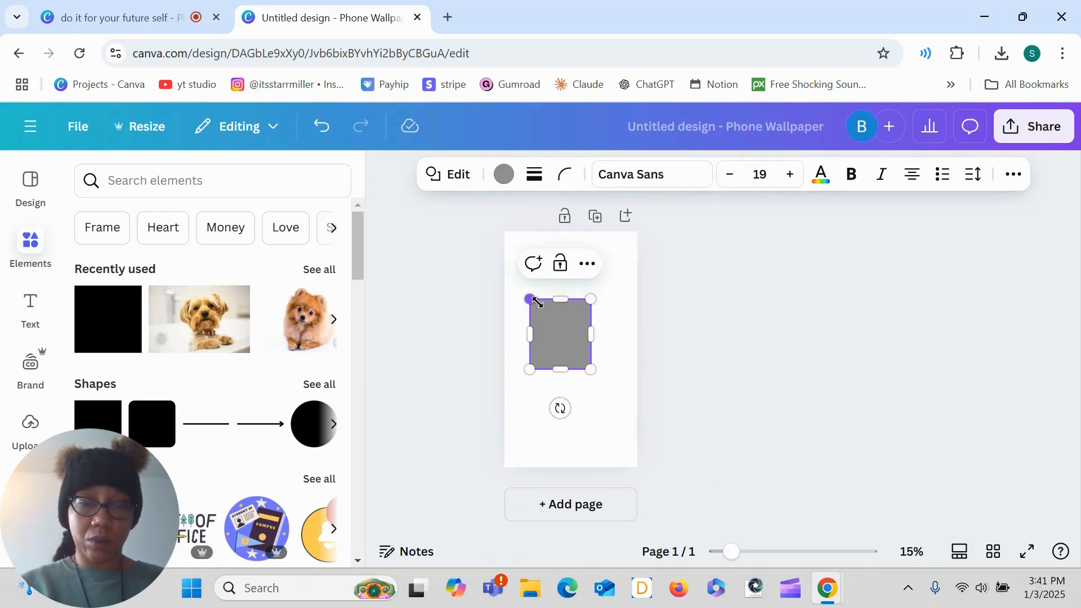
{"action": "left_click_drag", "start_coordinate": [572, 332], "coordinate": [582, 327]}
{"action": "left_click", "coordinate": [503, 174]}
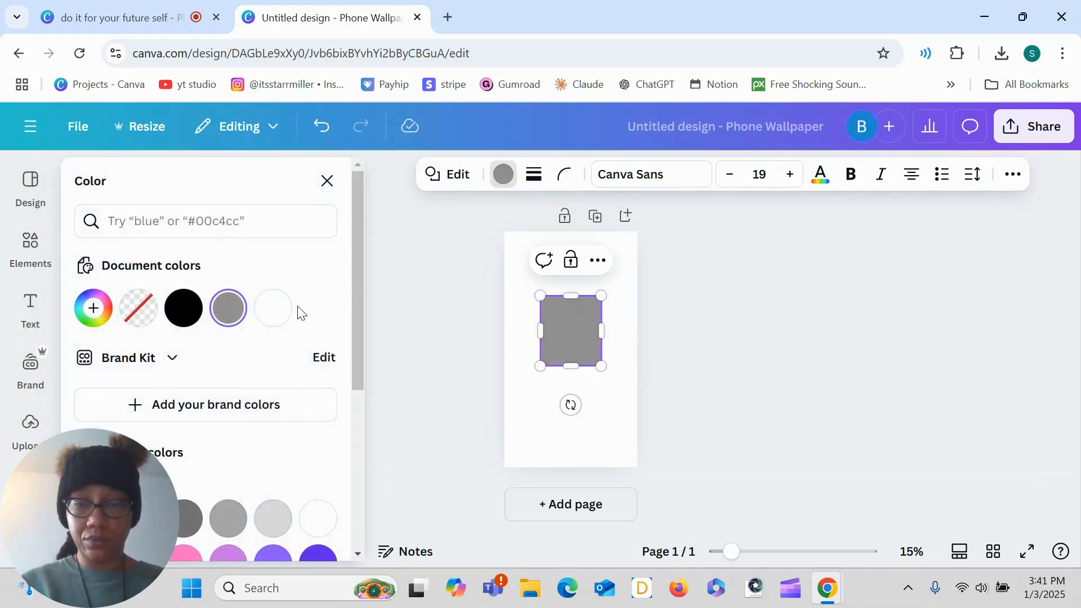
{"action": "left_click", "coordinate": [267, 309]}
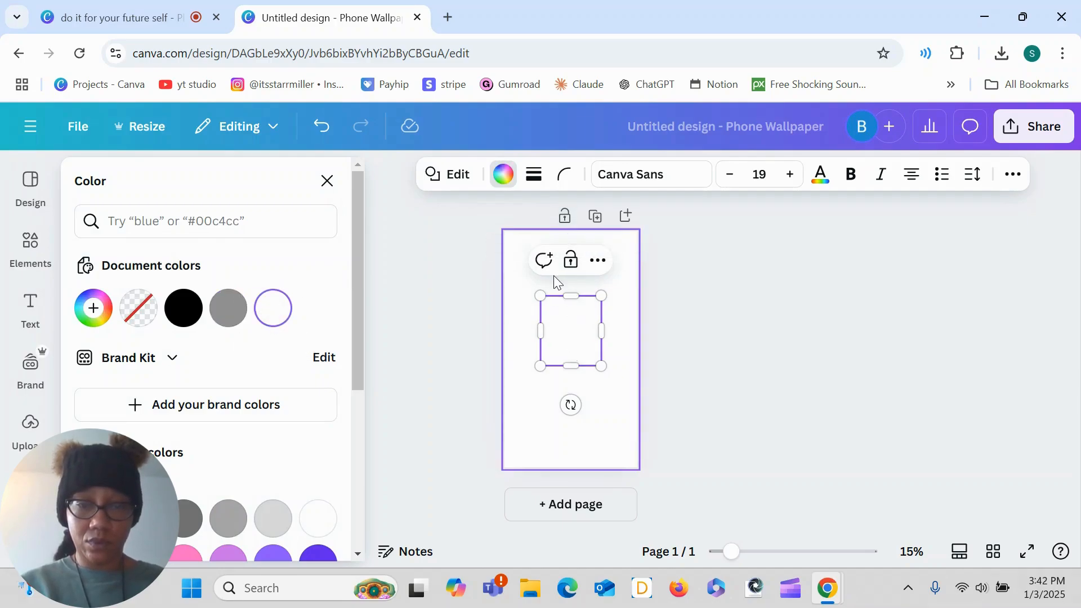
Step: Give the white rectangle a solid black border and increase the border weight
{"action": "left_click", "coordinate": [533, 185]}
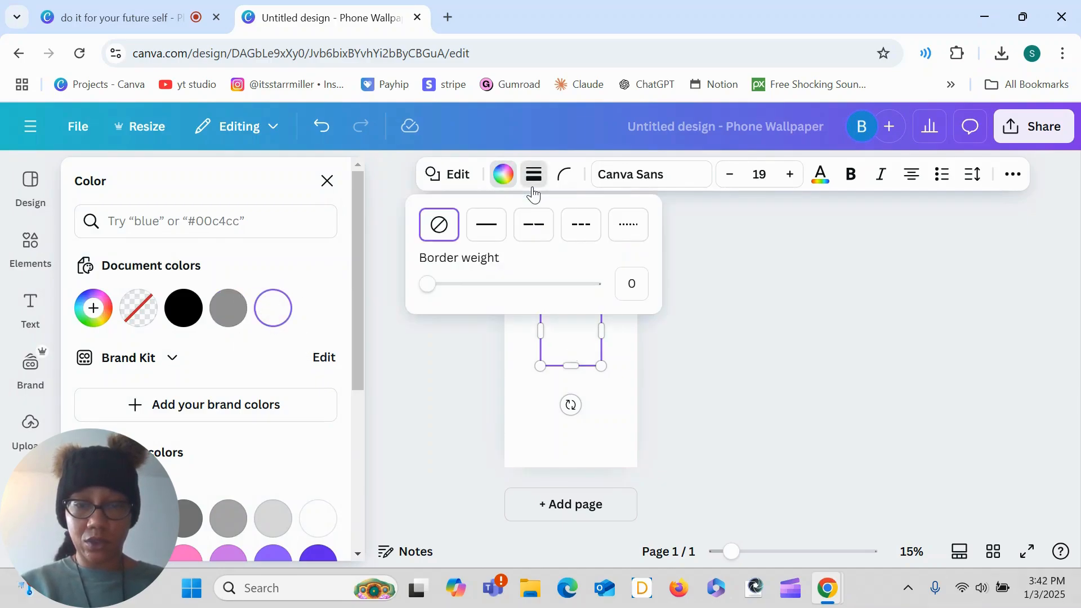
{"action": "left_click", "coordinate": [474, 239]}
{"action": "left_click_drag", "start_coordinate": [445, 286], "coordinate": [477, 285]}
{"action": "left_click", "coordinate": [659, 333]}
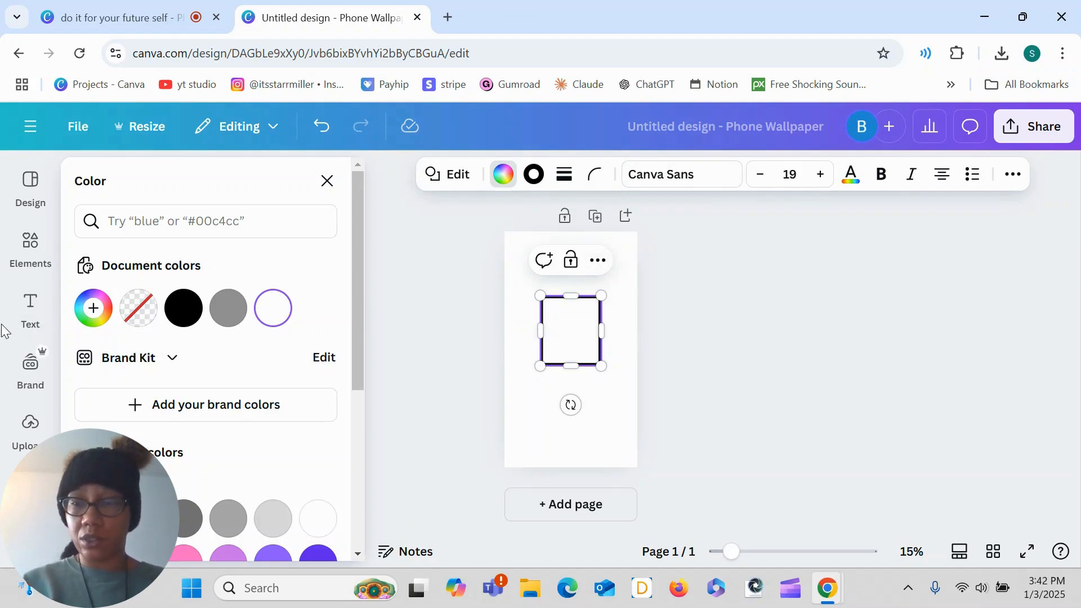
Step: Add a heading text box to the page and set its font to Barriecito
{"action": "left_click", "coordinate": [30, 307]}
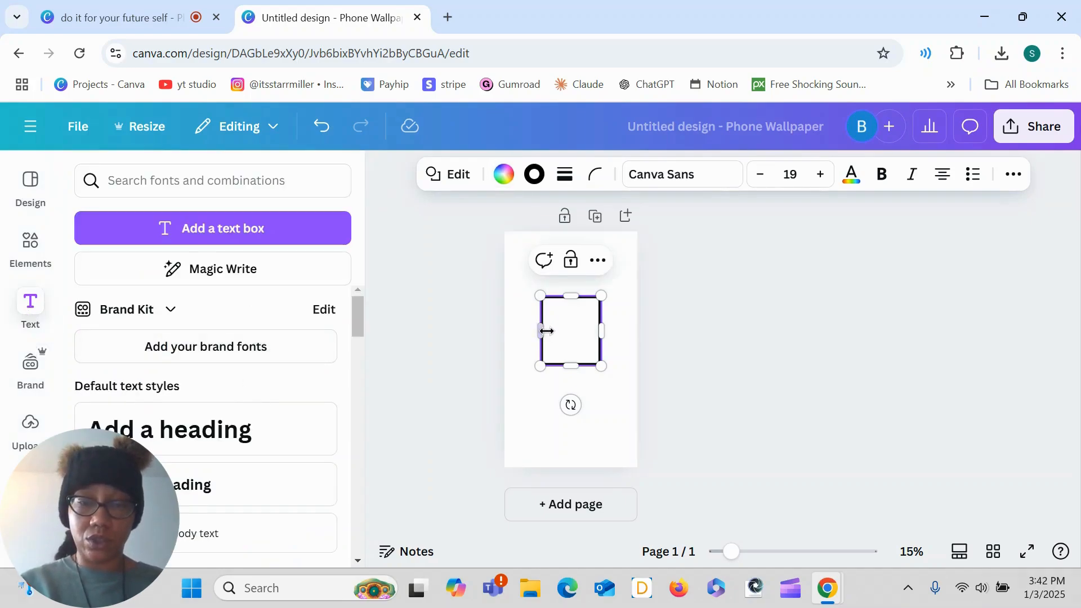
{"action": "left_click", "coordinate": [268, 434]}
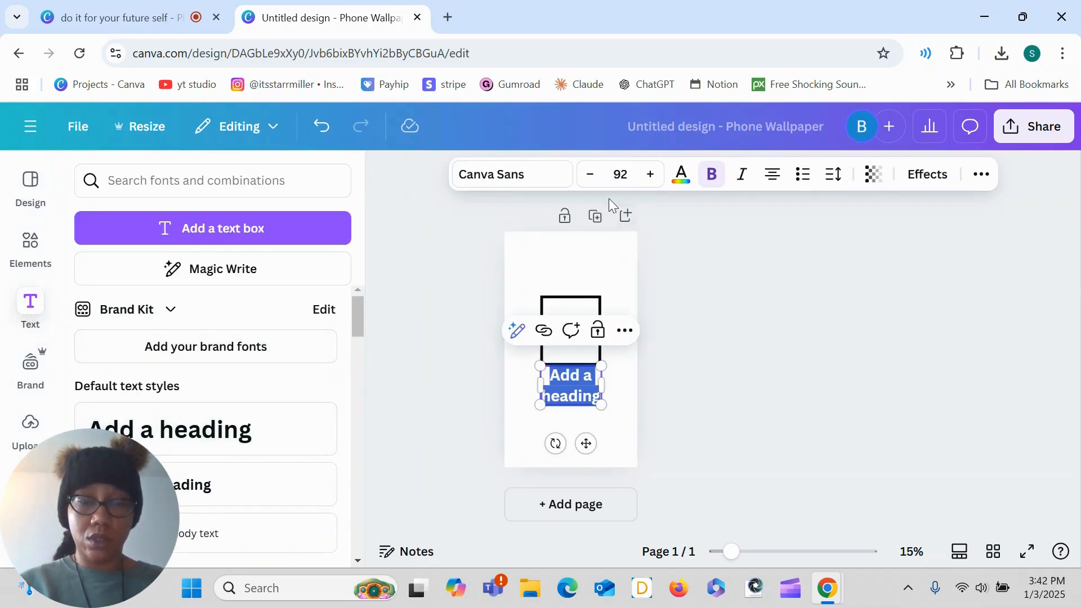
{"action": "left_click", "coordinate": [535, 173]}
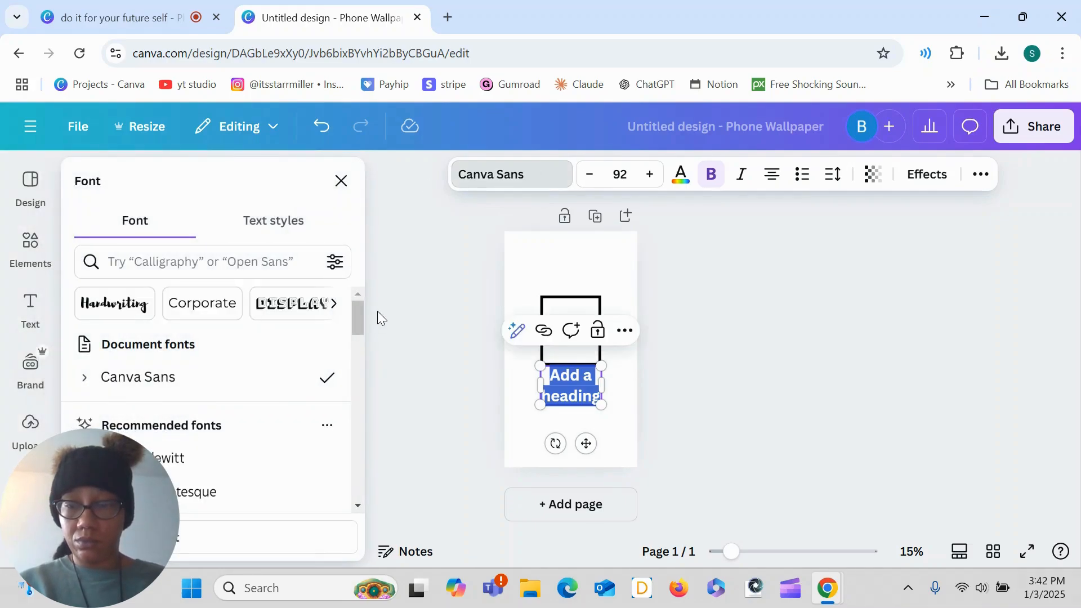
{"action": "left_click", "coordinate": [281, 257]}
{"action": "type", "text": "barr"}
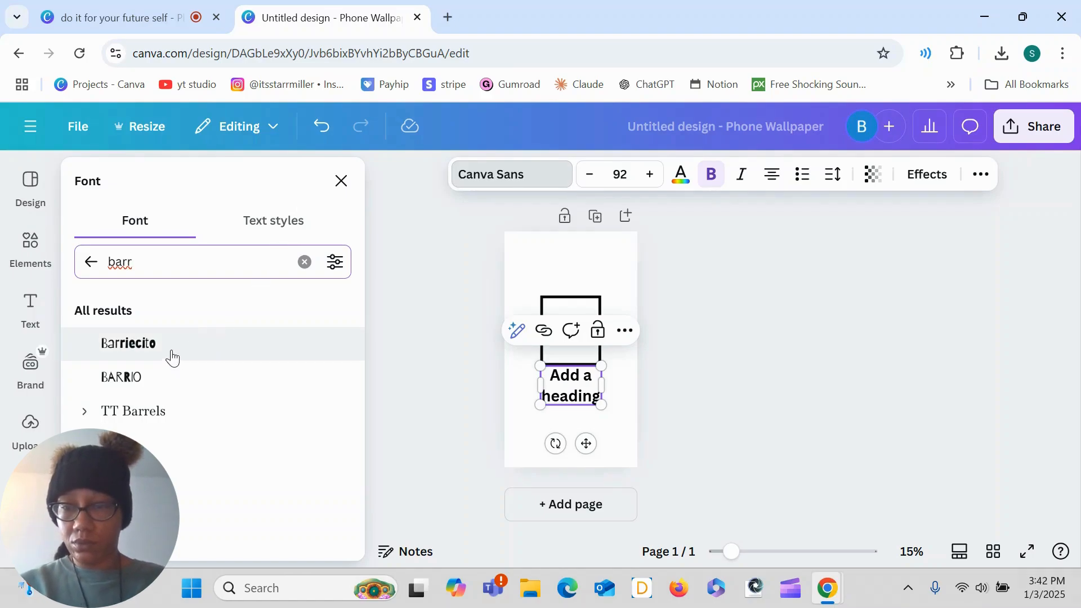
{"action": "left_click", "coordinate": [170, 354]}
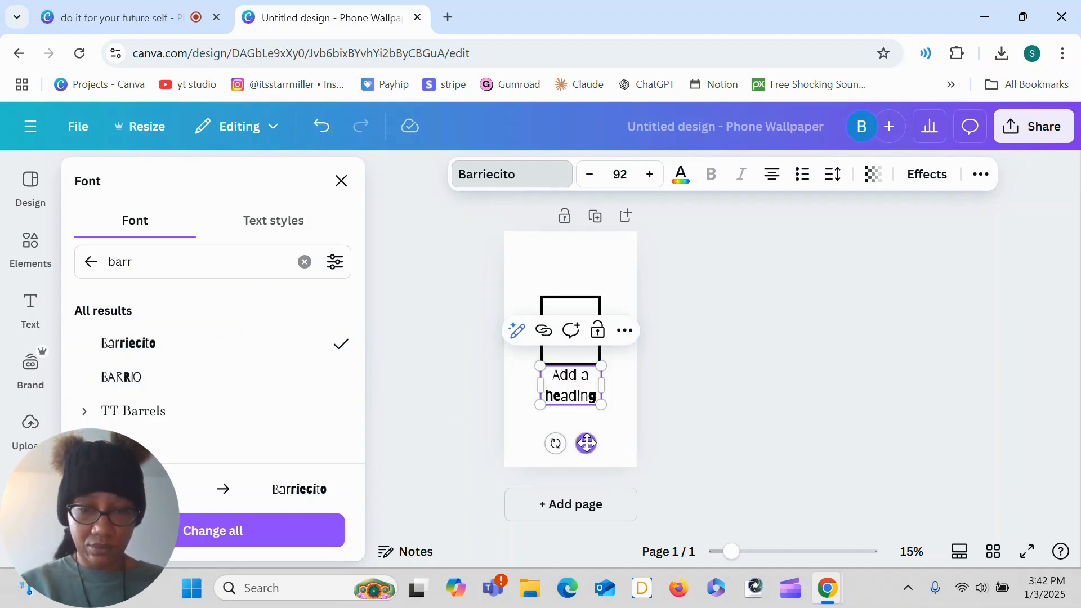
Step: Move the heading into the upper part of the bordered rectangle and replace its text with 2
{"action": "left_click_drag", "start_coordinate": [585, 443], "coordinate": [587, 375]}
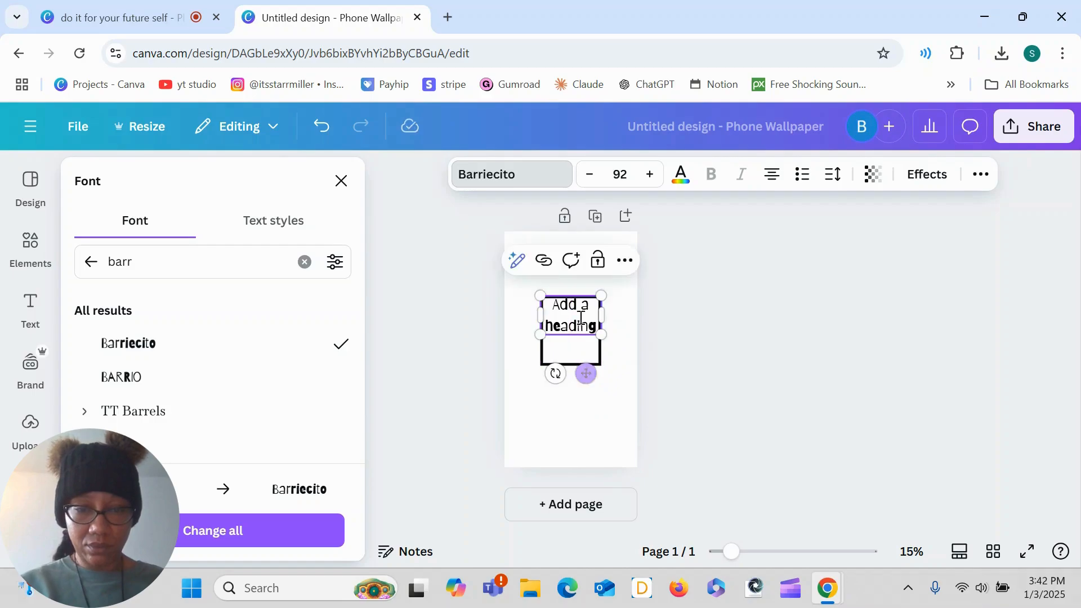
{"action": "double_click", "coordinate": [579, 314]}
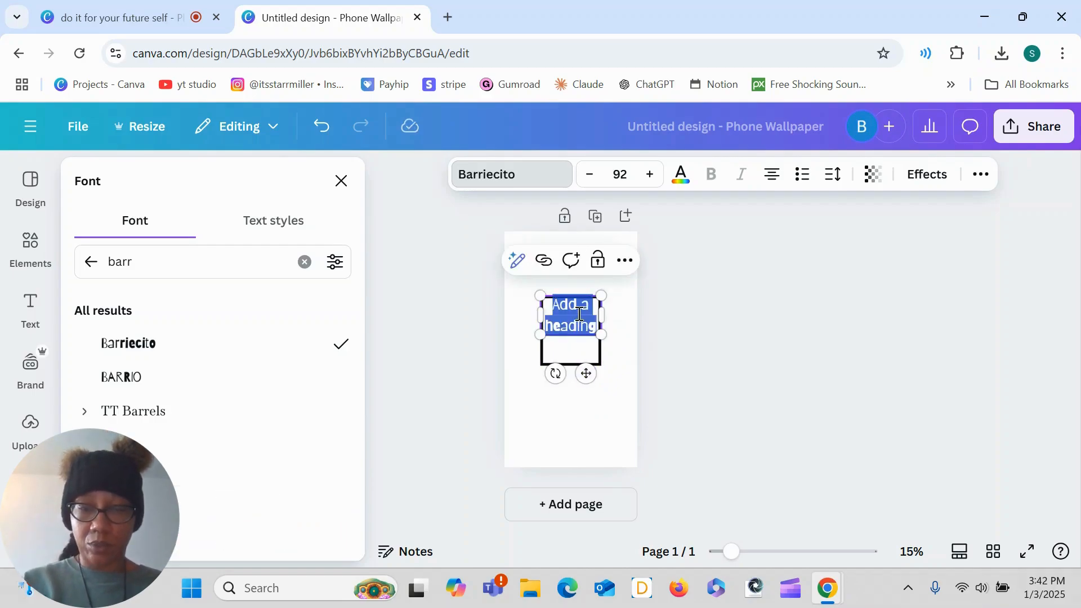
{"action": "type", "text": "2"}
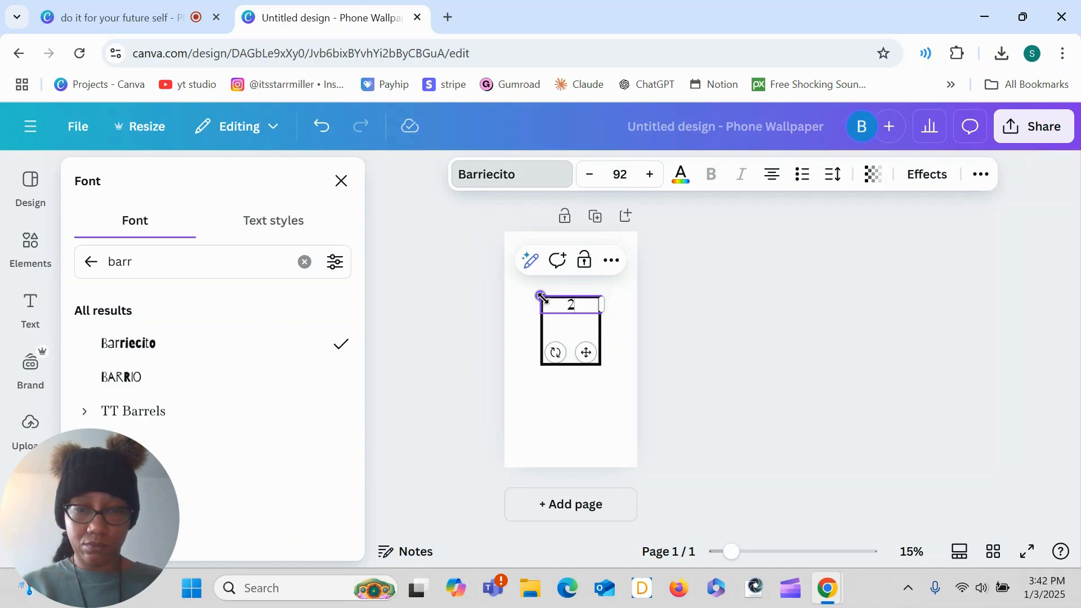
Step: Enlarge the 2 to font size 146, narrow its text box, and place it in the rectangle's upper-left corner
{"action": "left_click_drag", "start_coordinate": [540, 297], "coordinate": [507, 281]}
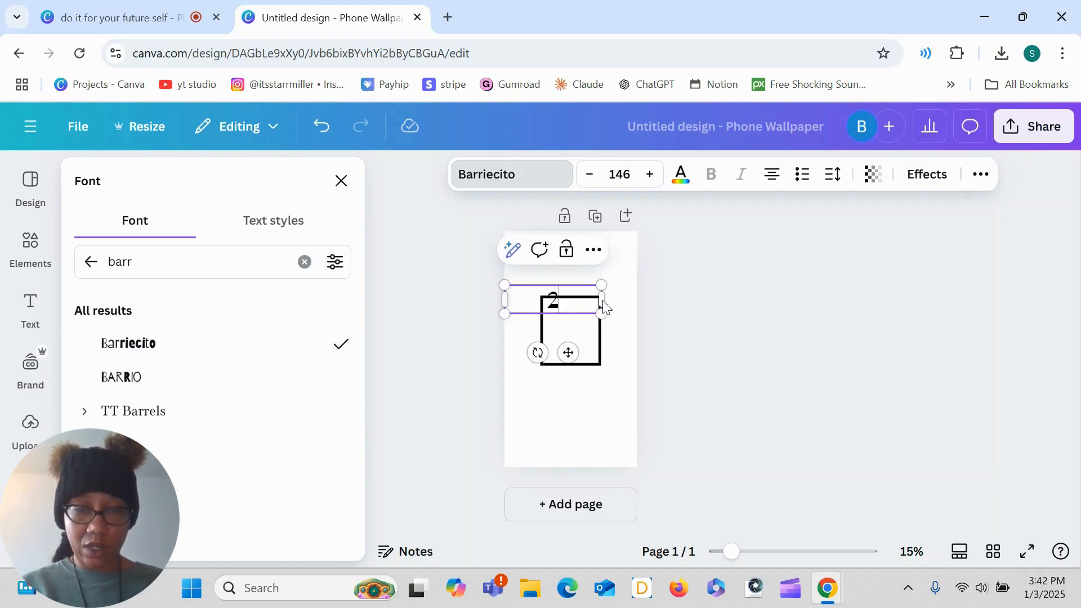
{"action": "left_click_drag", "start_coordinate": [602, 300], "coordinate": [529, 300]}
{"action": "left_click_drag", "start_coordinate": [533, 352], "coordinate": [576, 363]}
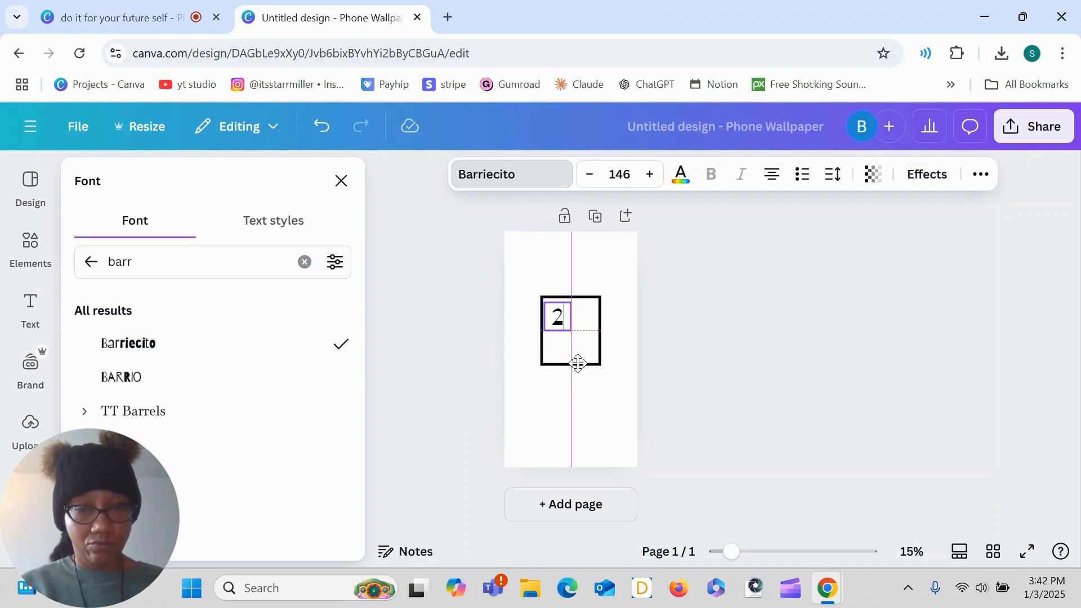
{"action": "left_click_drag", "start_coordinate": [579, 363], "coordinate": [579, 363]}
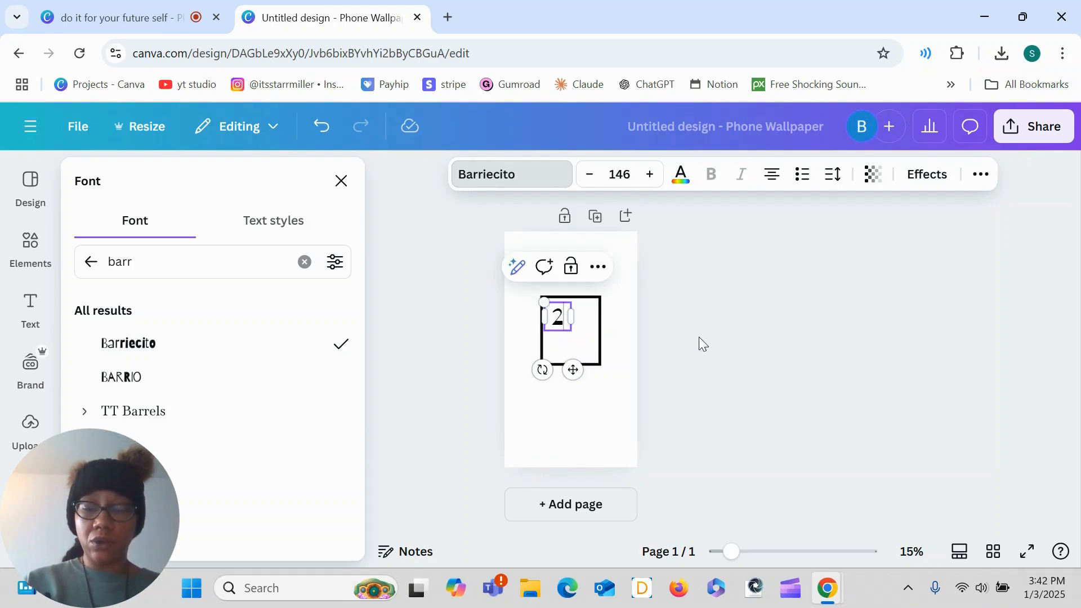
{"action": "key", "text": "ctrl+d"}
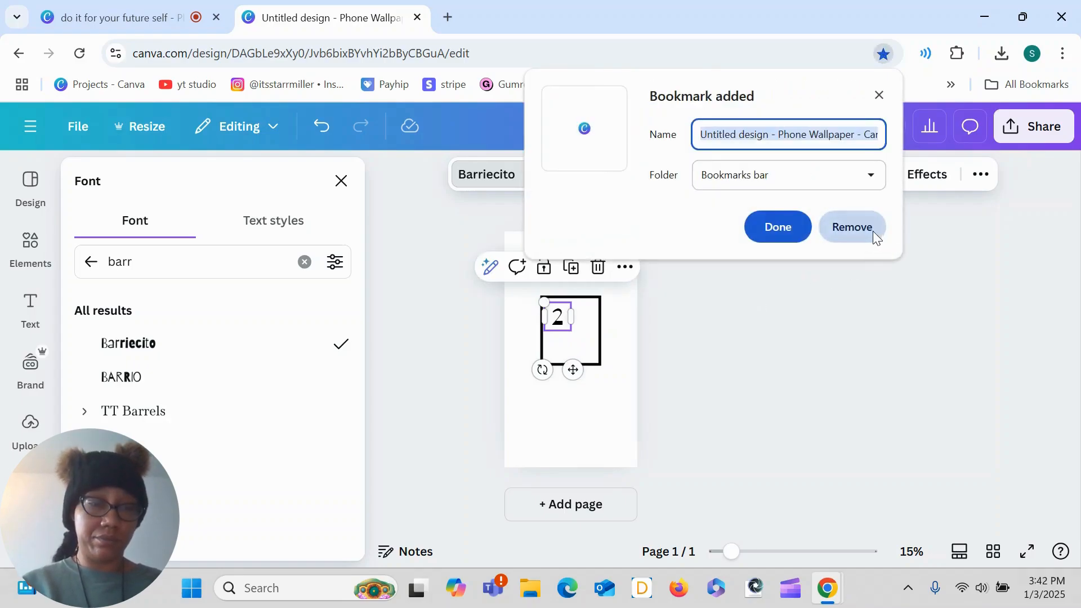
{"action": "left_click", "coordinate": [872, 231]}
{"action": "key", "text": "Escape"}
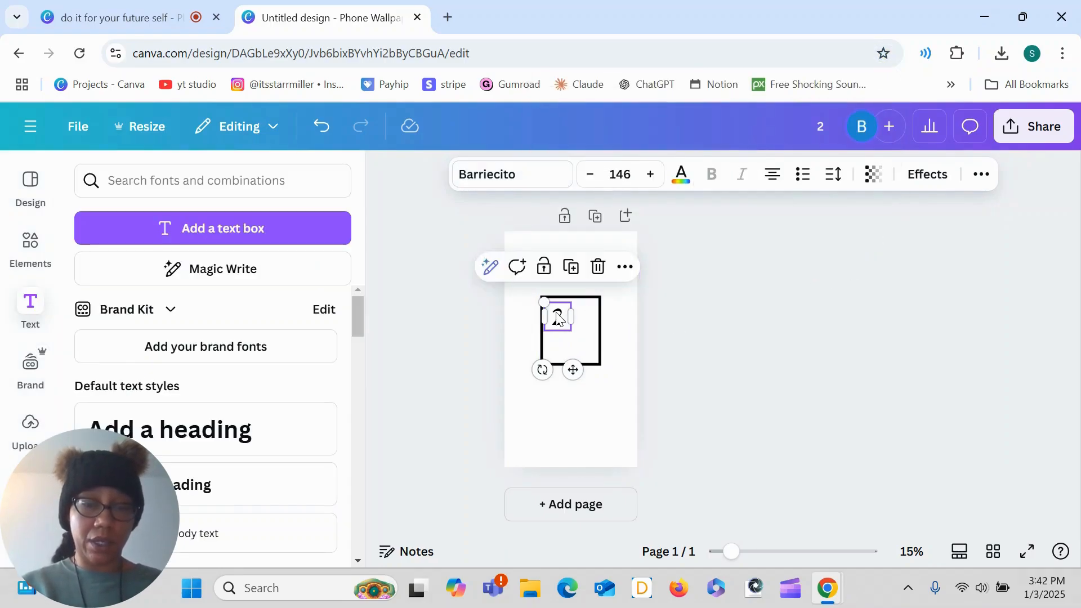
Step: Duplicate the 2, place the copy to its right inside the rectangle, and change the copy's text to 0
{"action": "left_click", "coordinate": [601, 417]}
{"action": "left_click", "coordinate": [558, 319]}
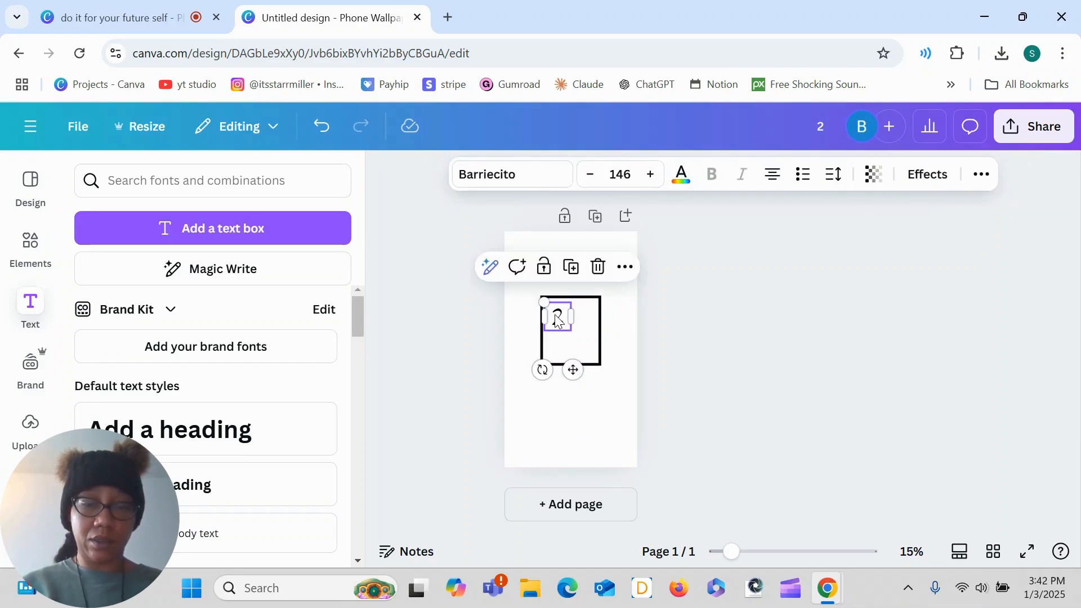
{"action": "left_click_drag", "start_coordinate": [557, 319], "coordinate": [560, 321]}
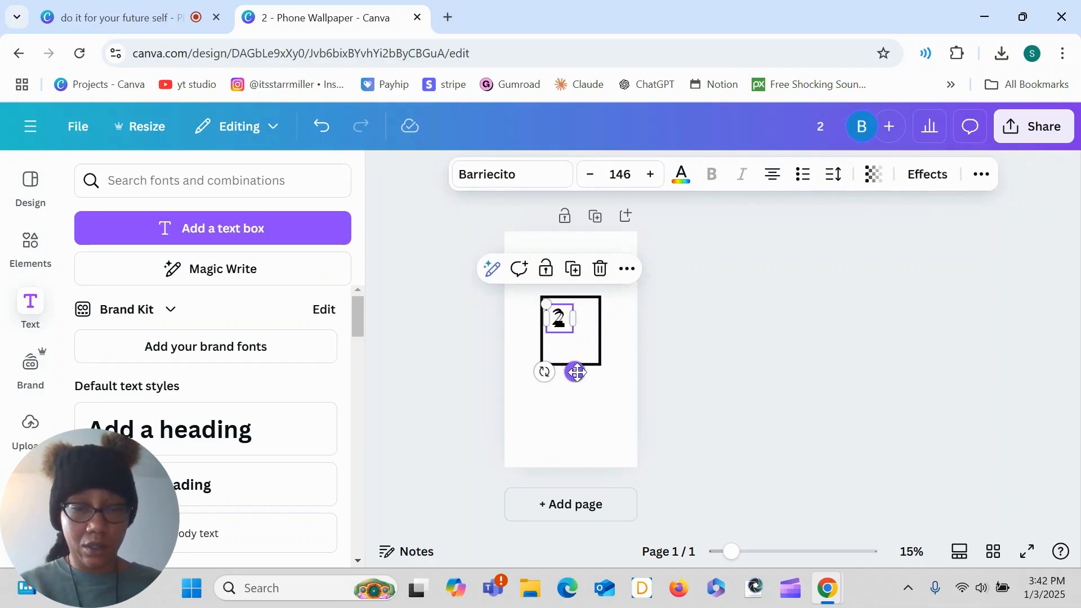
{"action": "left_click_drag", "start_coordinate": [577, 373], "coordinate": [597, 372]}
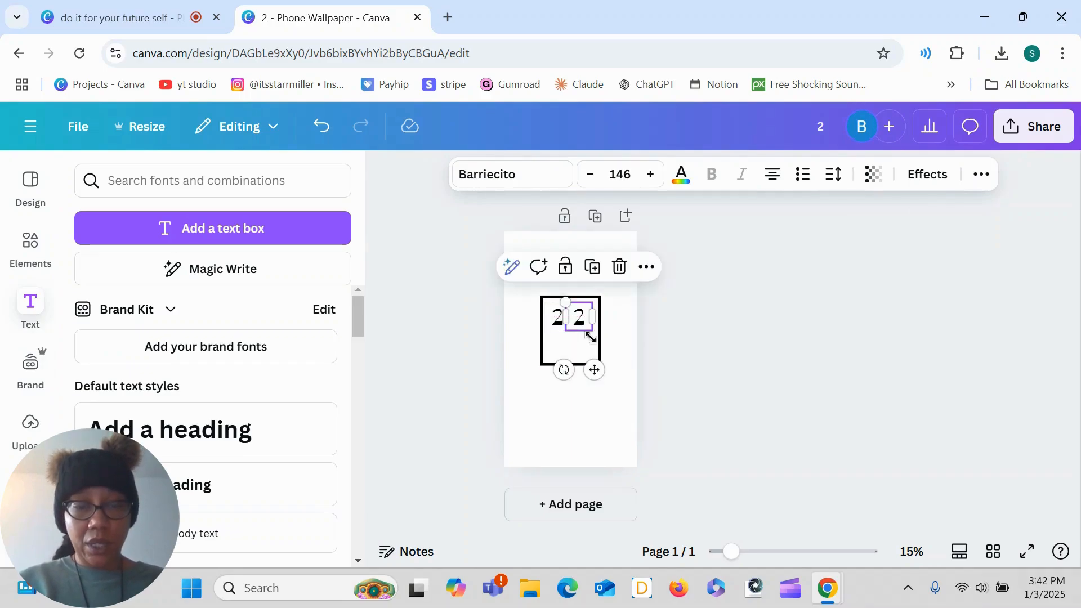
{"action": "double_click", "coordinate": [587, 330]}
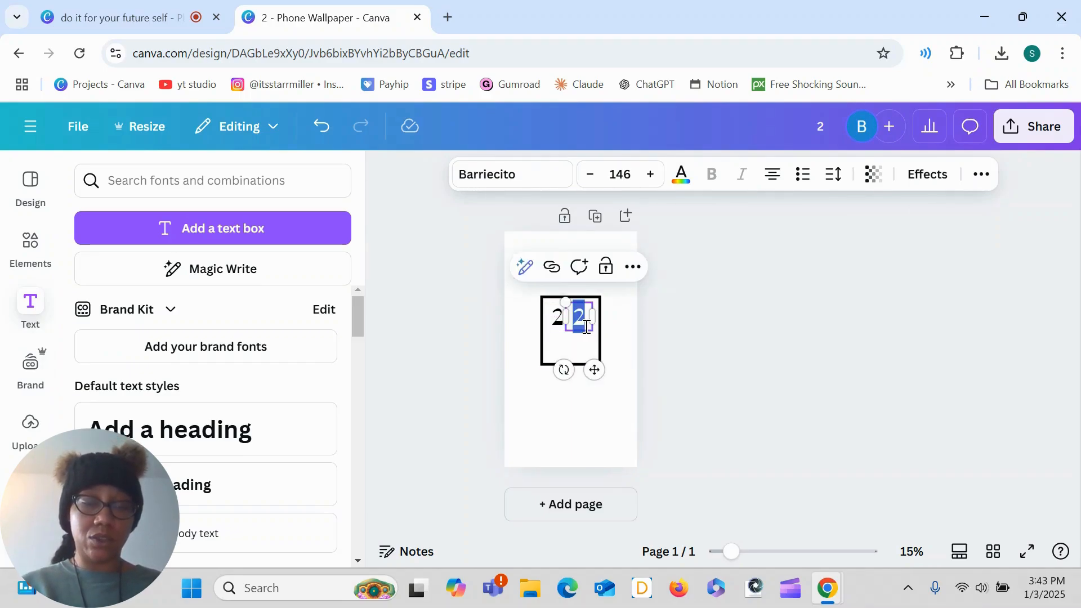
{"action": "type", "text": "0"}
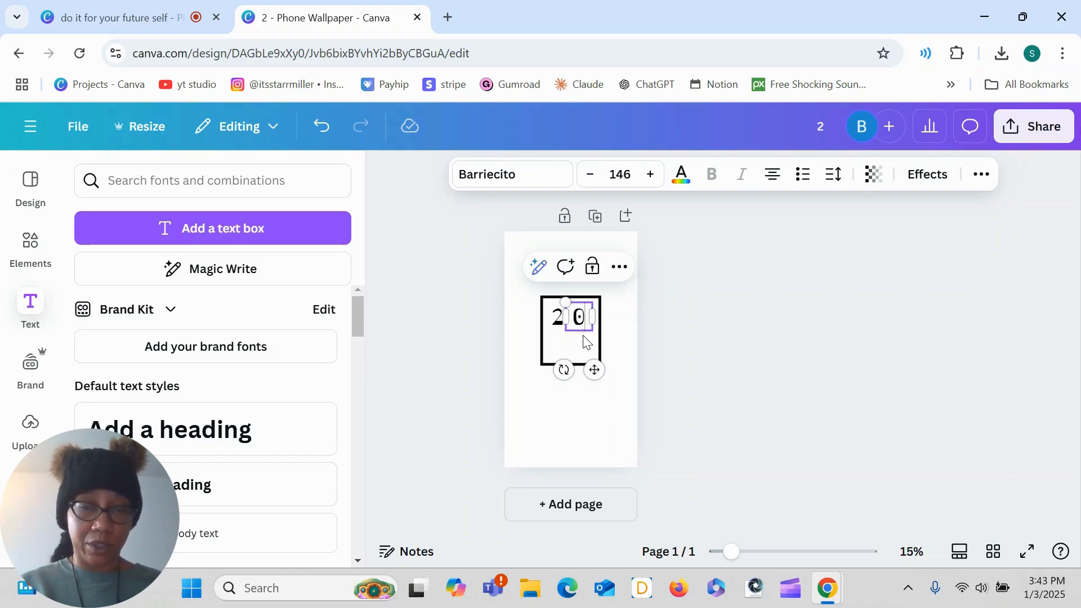
{"action": "left_click", "coordinate": [609, 349]}
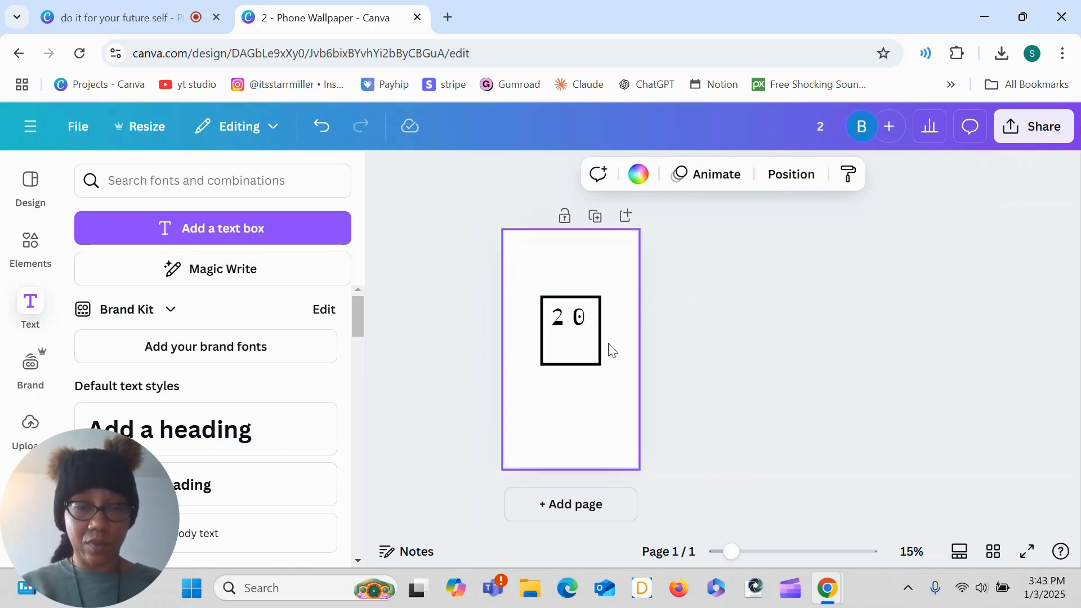
Step: Enlarge the 0 to font size 180 and position it close beside the 2
{"action": "left_click", "coordinate": [578, 317]}
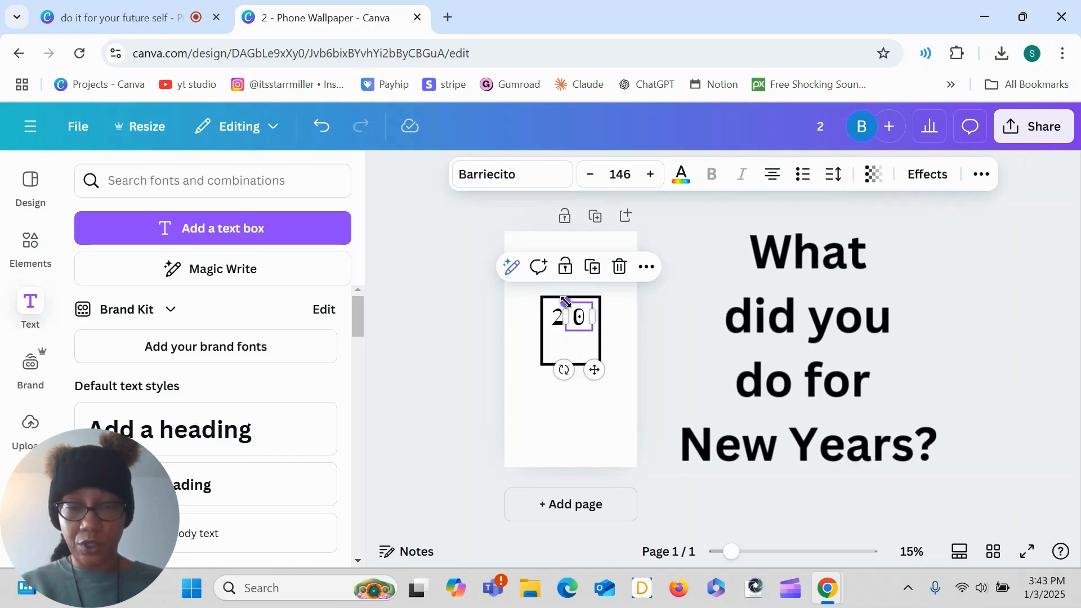
{"action": "left_click_drag", "start_coordinate": [566, 301], "coordinate": [580, 322]}
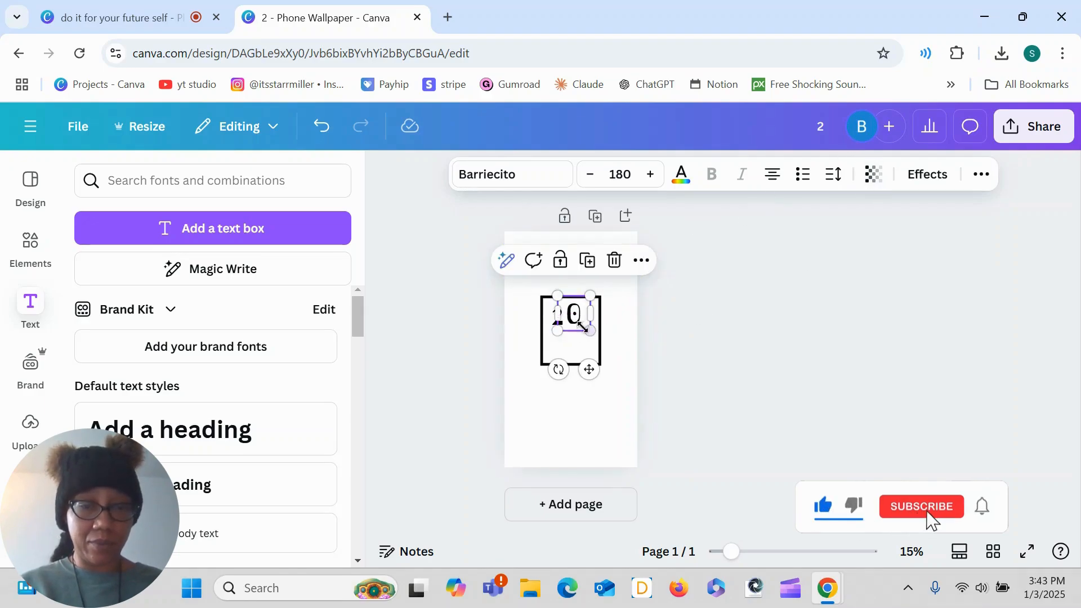
{"action": "left_click_drag", "start_coordinate": [576, 317], "coordinate": [576, 318]}
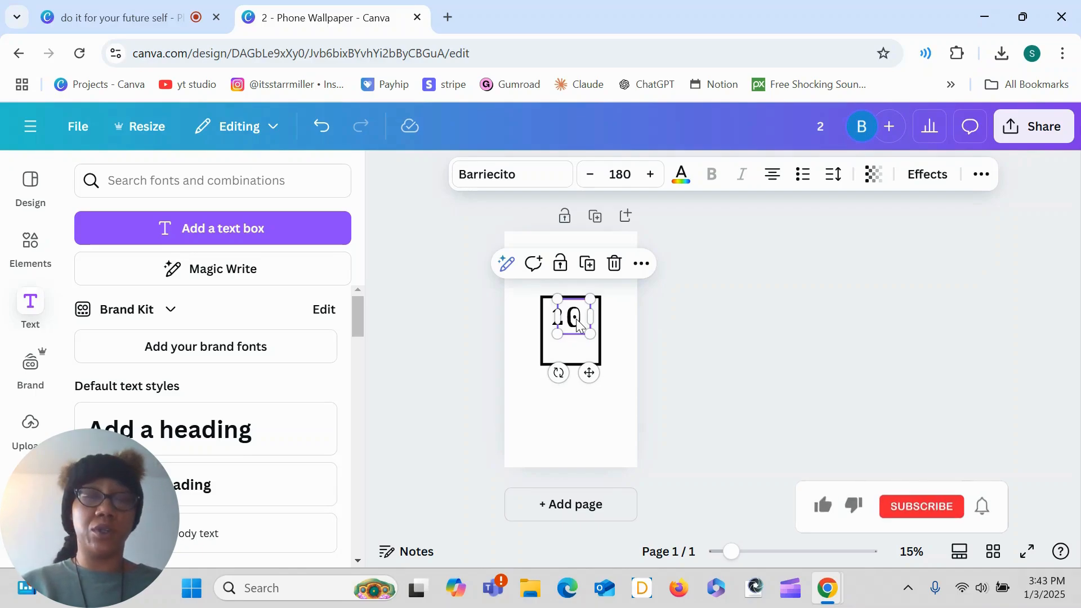
{"action": "left_click", "coordinate": [575, 347]}
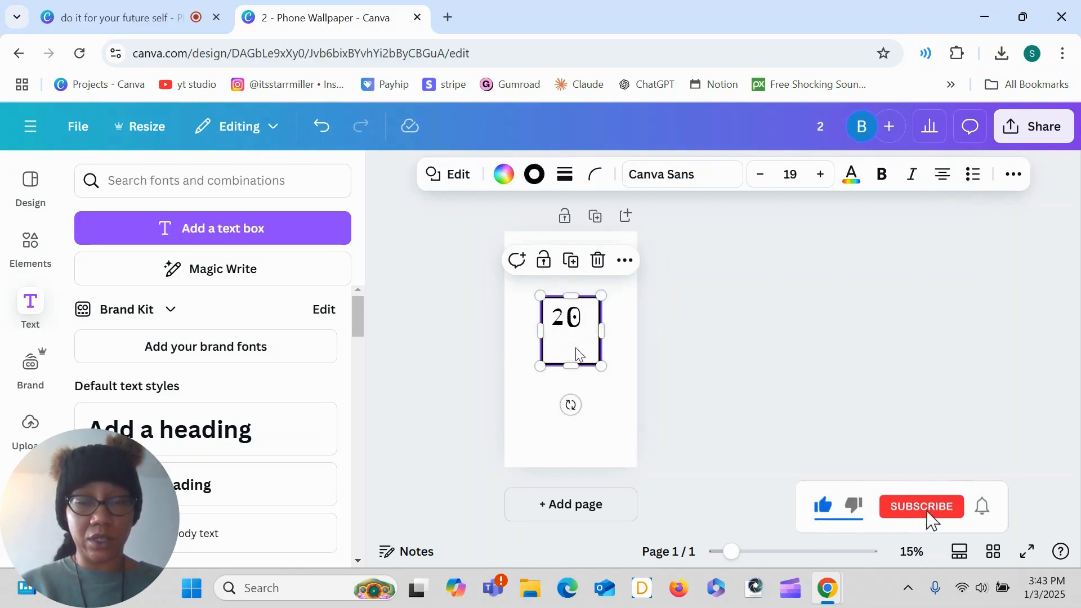
Step: Enlarge the 2 to font size 163 and line it up next to the 0
{"action": "left_click", "coordinate": [557, 325]}
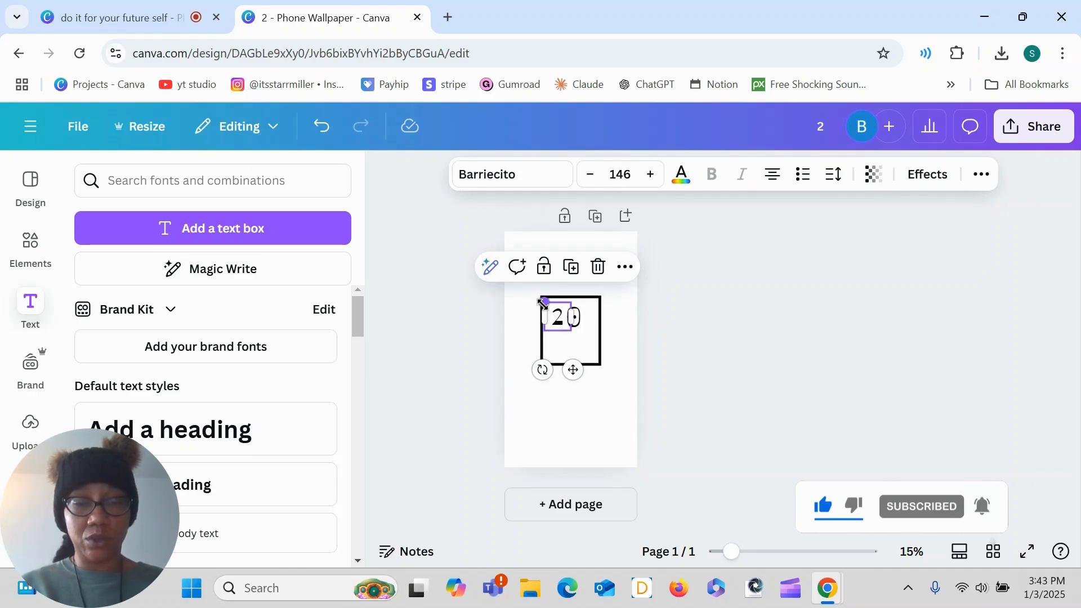
{"action": "left_click_drag", "start_coordinate": [541, 301], "coordinate": [539, 298]}
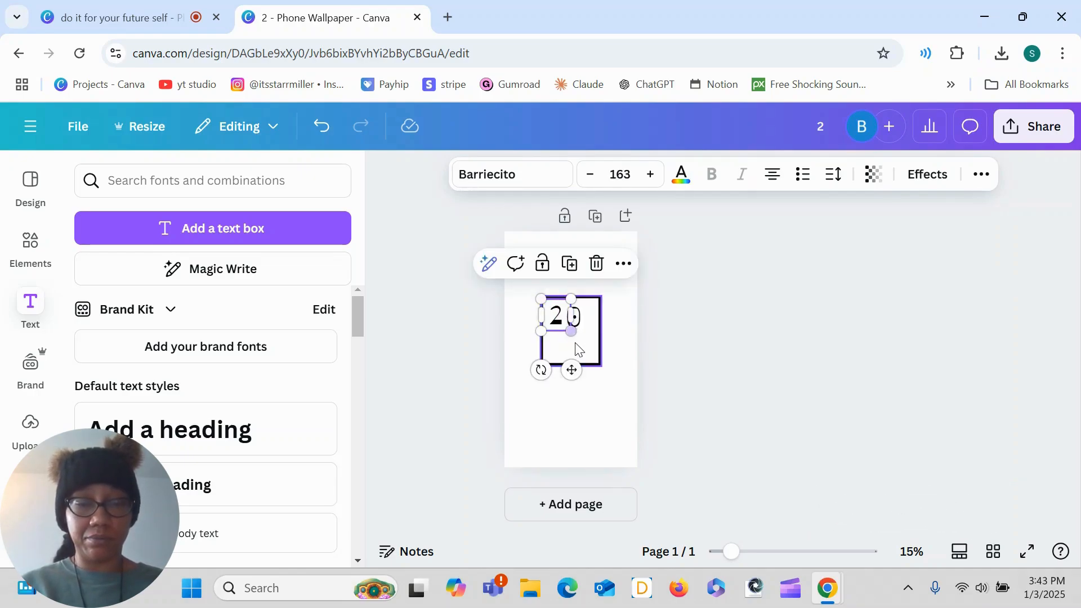
{"action": "left_click_drag", "start_coordinate": [571, 365], "coordinate": [574, 367]}
{"action": "left_click", "coordinate": [646, 314]}
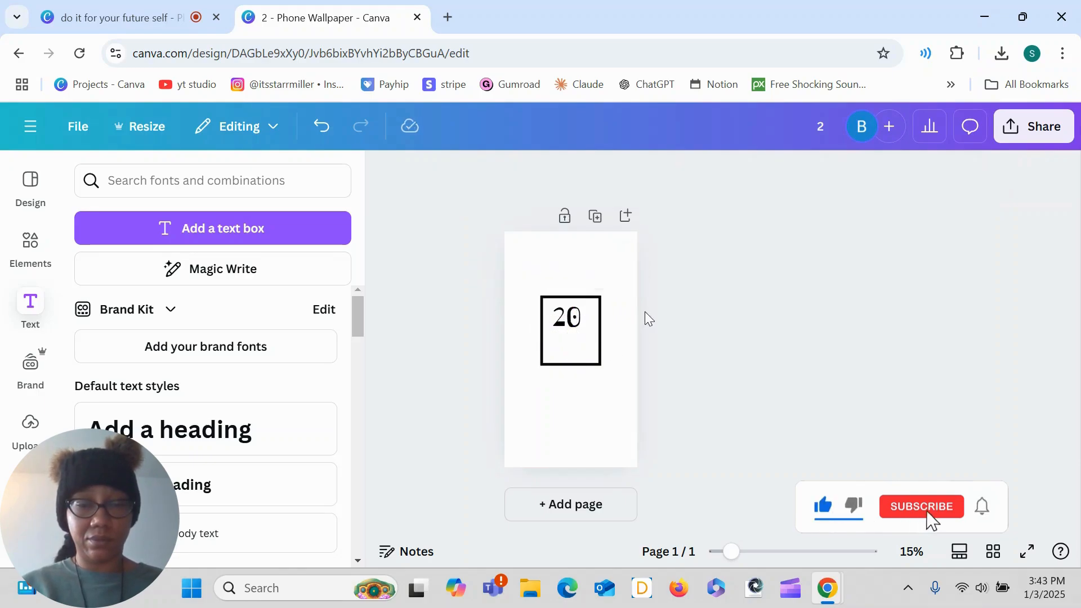
Step: Duplicate the upper 2 twice, placing one copy directly below it and the other beside that copy in the lower row
{"action": "left_click", "coordinate": [555, 326]}
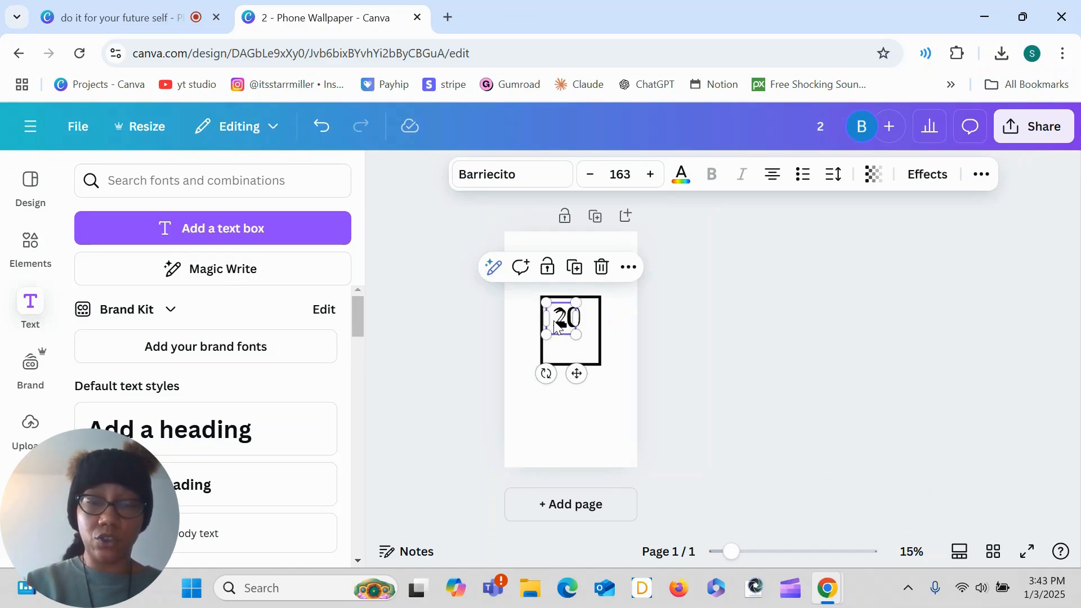
{"action": "left_click_drag", "start_coordinate": [555, 326], "coordinate": [576, 339]}
{"action": "double_click", "coordinate": [577, 338]}
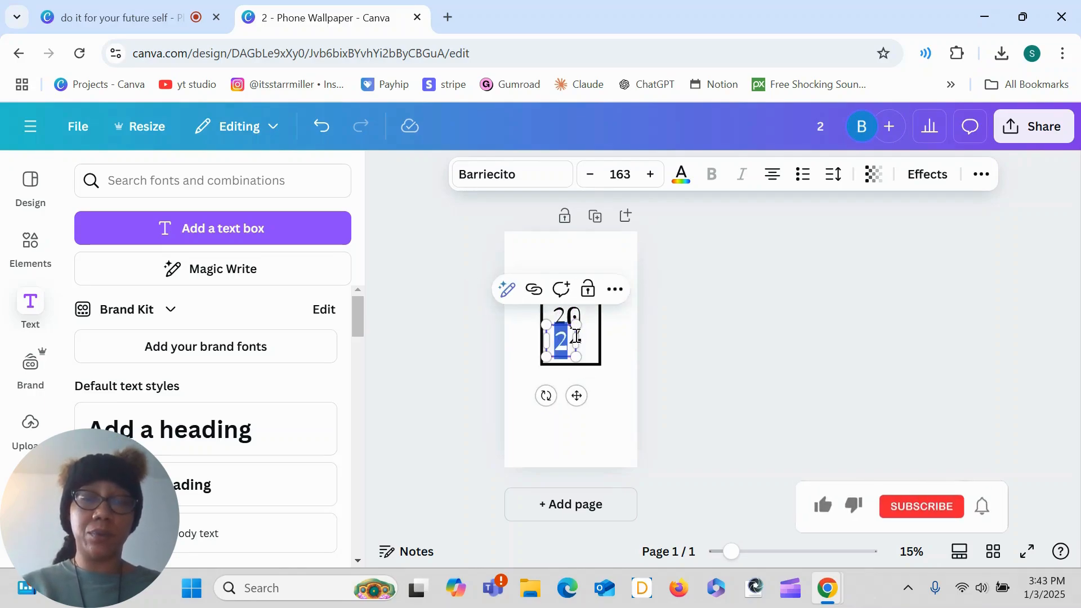
{"action": "left_click", "coordinate": [655, 343]}
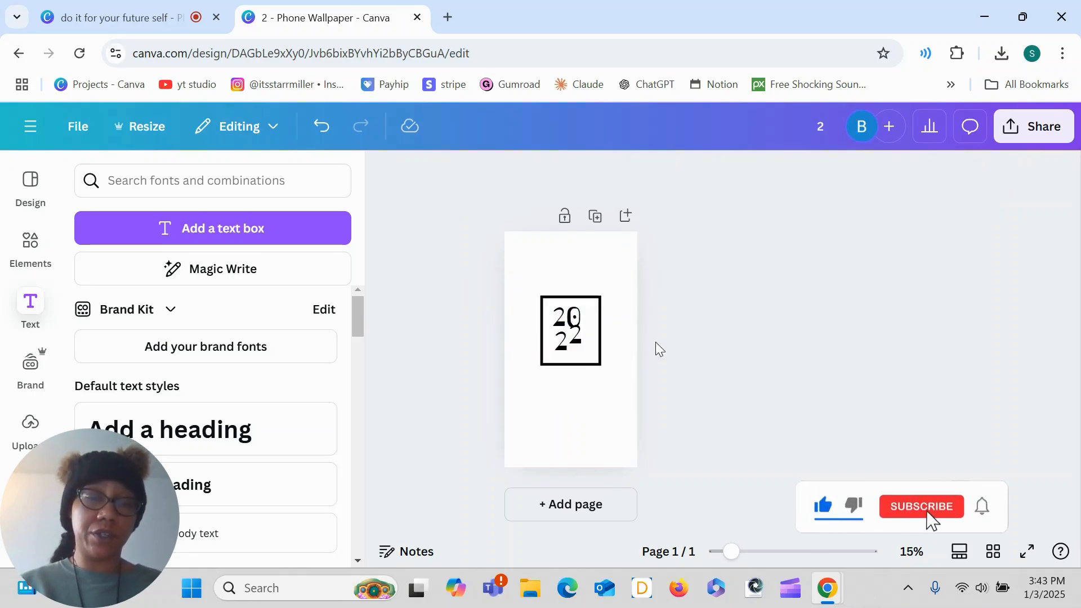
Step: Line up the second copied digit level with and close to the lower 2, and change its text to 5
{"action": "left_click", "coordinate": [585, 342]}
{"action": "left_click_drag", "start_coordinate": [585, 343], "coordinate": [586, 345]}
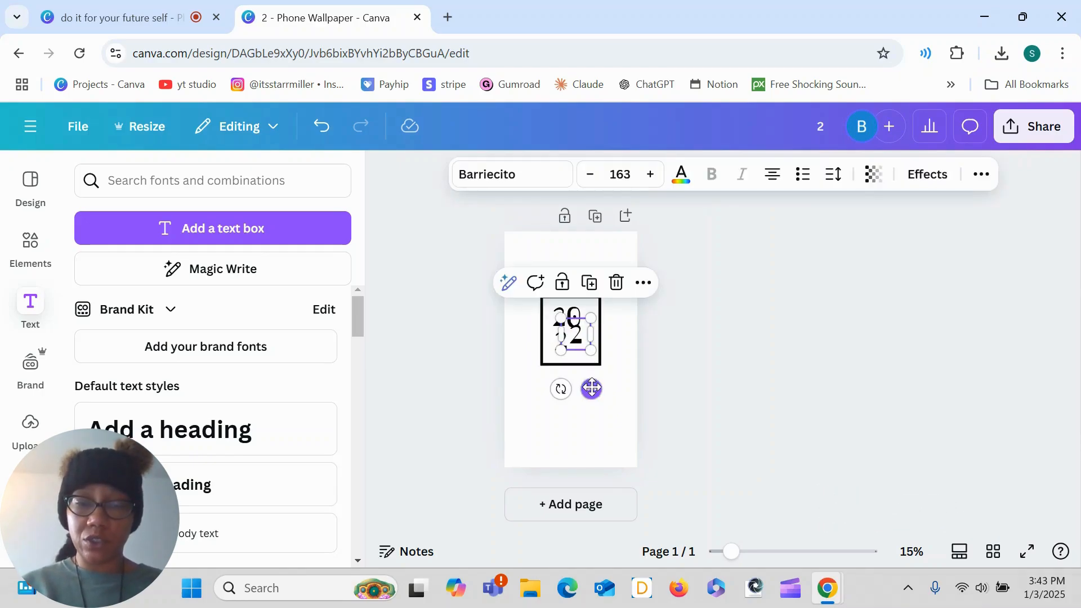
{"action": "left_click_drag", "start_coordinate": [591, 389], "coordinate": [592, 395]}
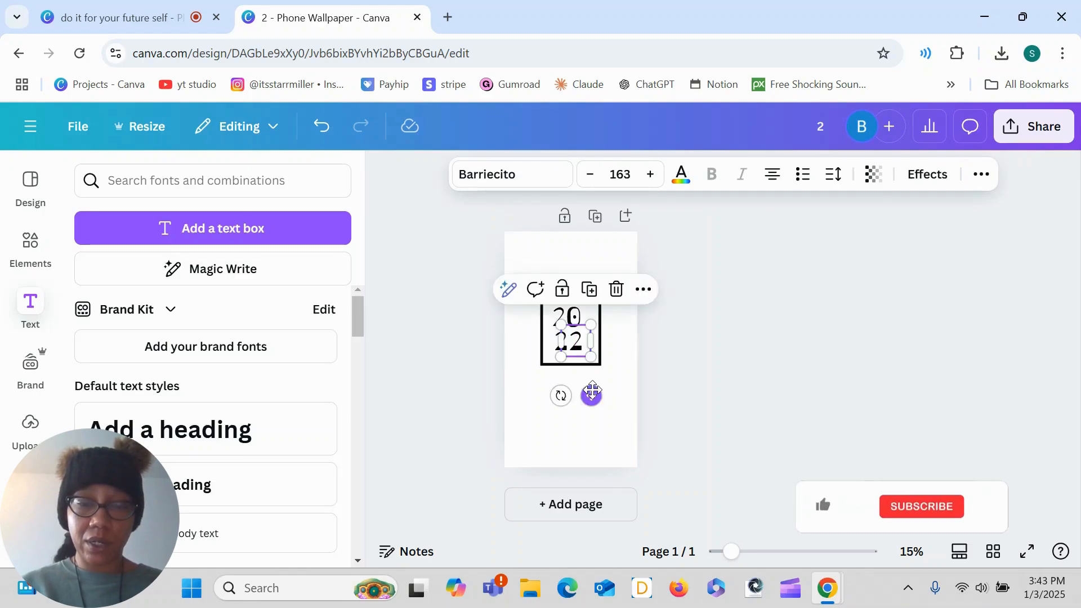
{"action": "left_click", "coordinate": [588, 337]}
{"action": "left_click", "coordinate": [590, 338]}
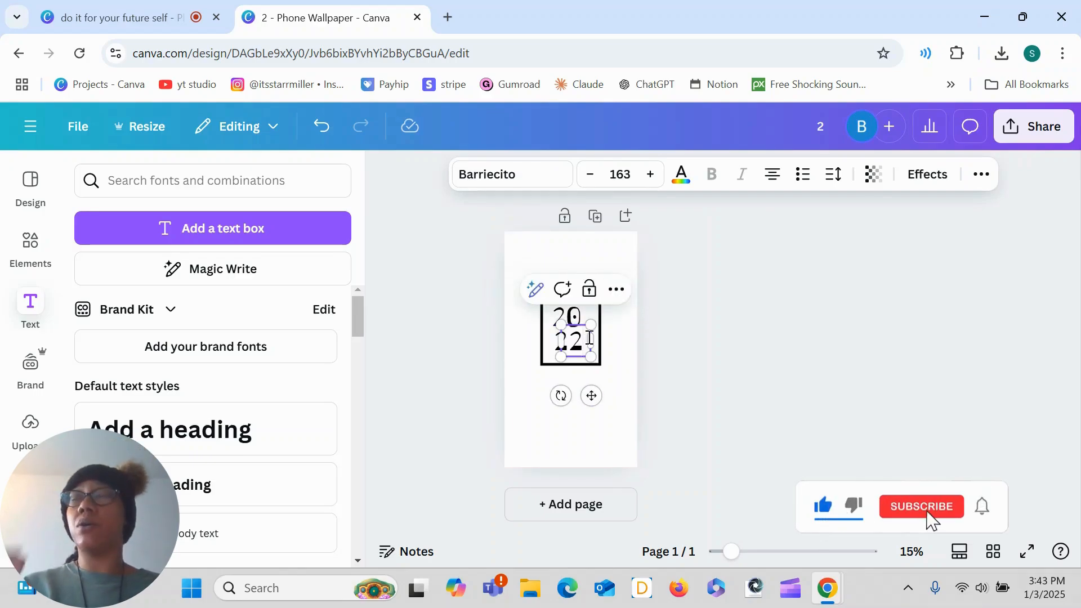
{"action": "type", "text": "4"}
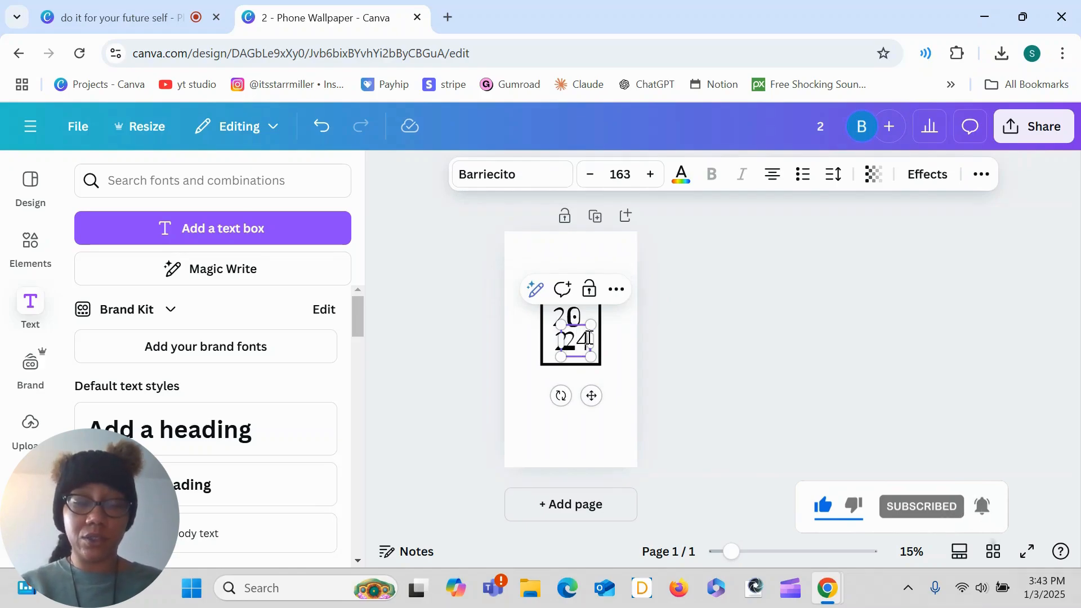
{"action": "type", "text": "5"}
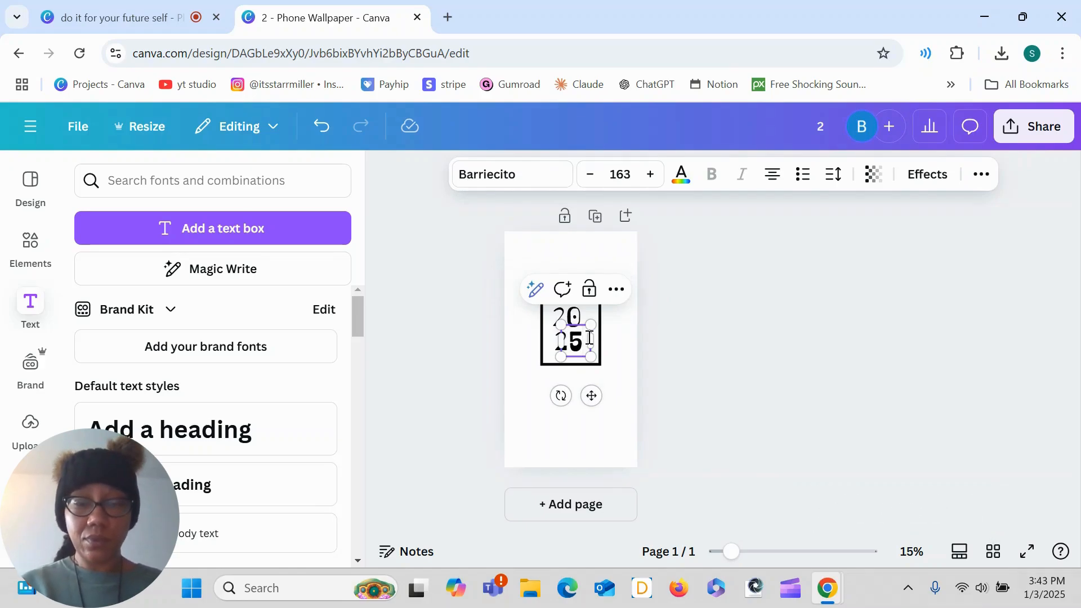
{"action": "left_click", "coordinate": [562, 431]}
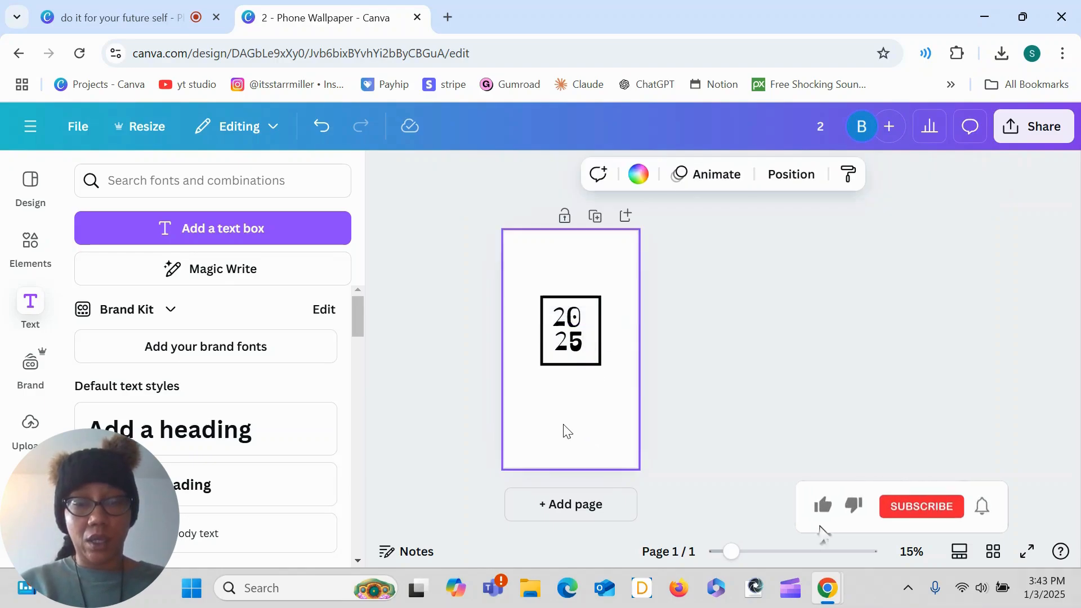
Step: Fine-tune the position of the lower 2 beside the 5 inside the rectangle
{"action": "left_click", "coordinate": [557, 343]}
{"action": "left_click_drag", "start_coordinate": [559, 344], "coordinate": [562, 345]}
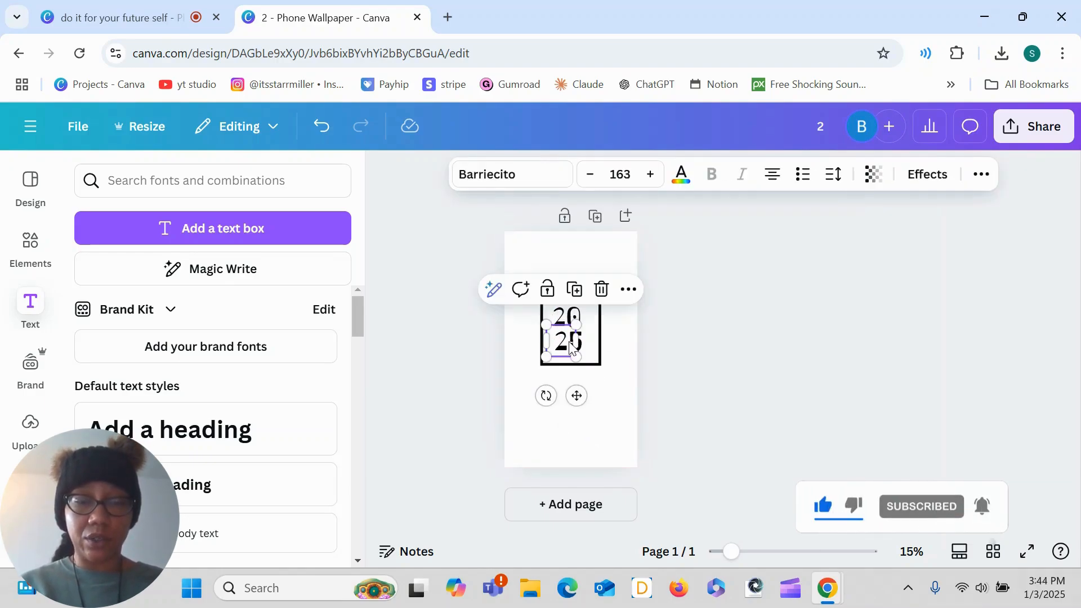
{"action": "left_click", "coordinate": [589, 387]}
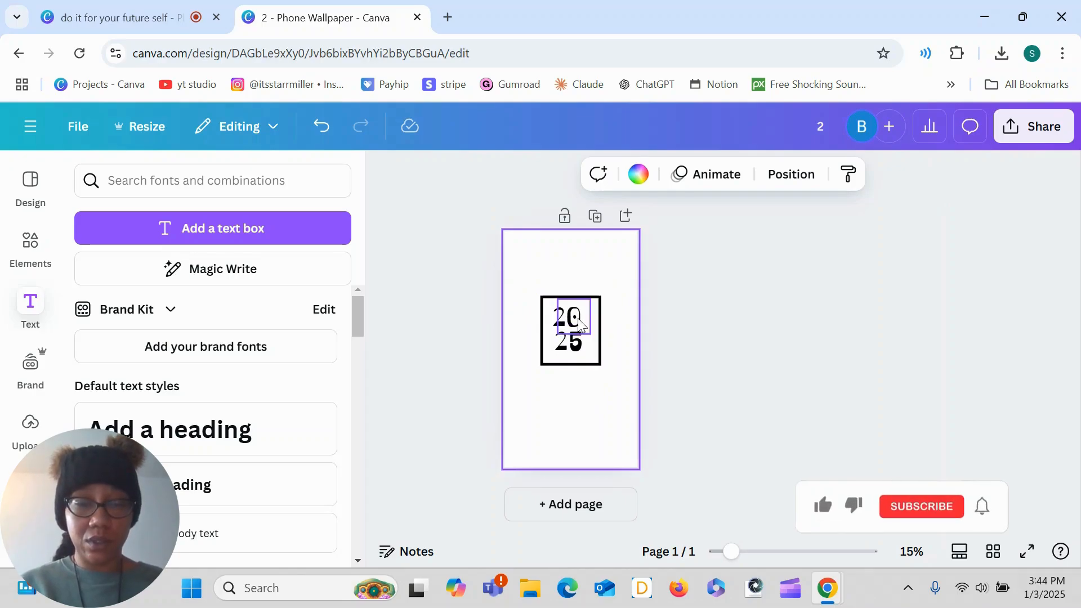
Step: Select all four digits of 2025 together and move them as one to the centre of the black-bordered rectangle
{"action": "left_click", "coordinate": [550, 324]}
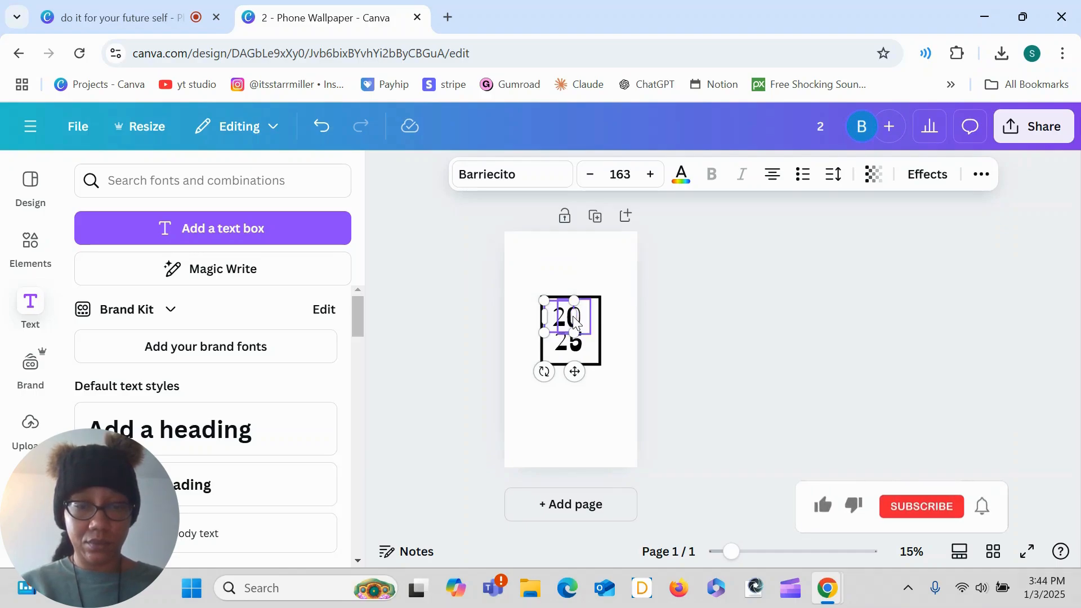
{"action": "left_click", "coordinate": [574, 319], "text": "shift"}
{"action": "left_click", "coordinate": [568, 342], "text": "shift"}
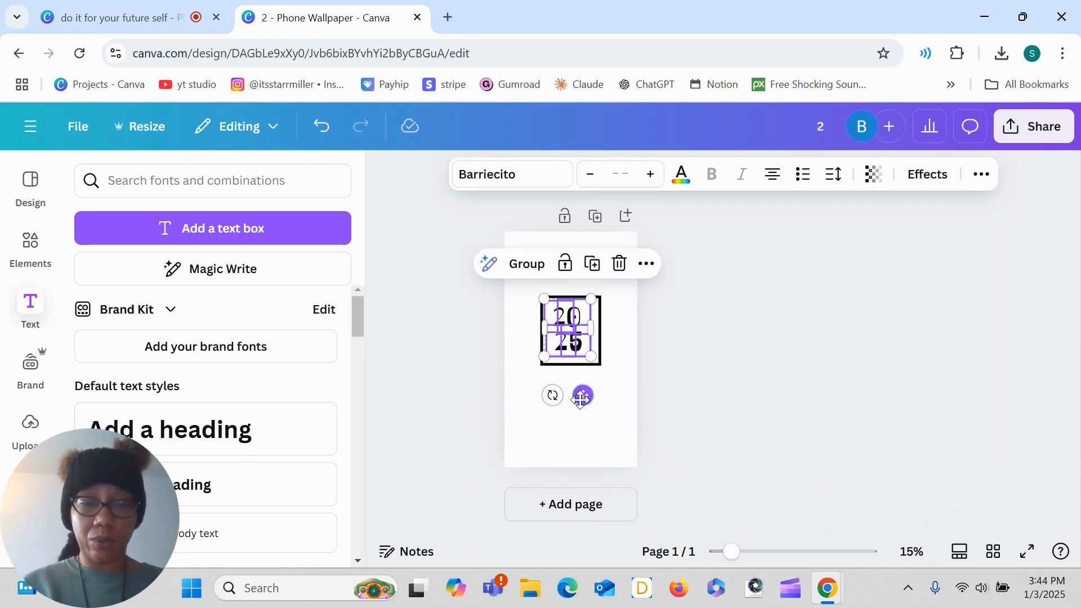
{"action": "left_click_drag", "start_coordinate": [583, 394], "coordinate": [585, 399]}
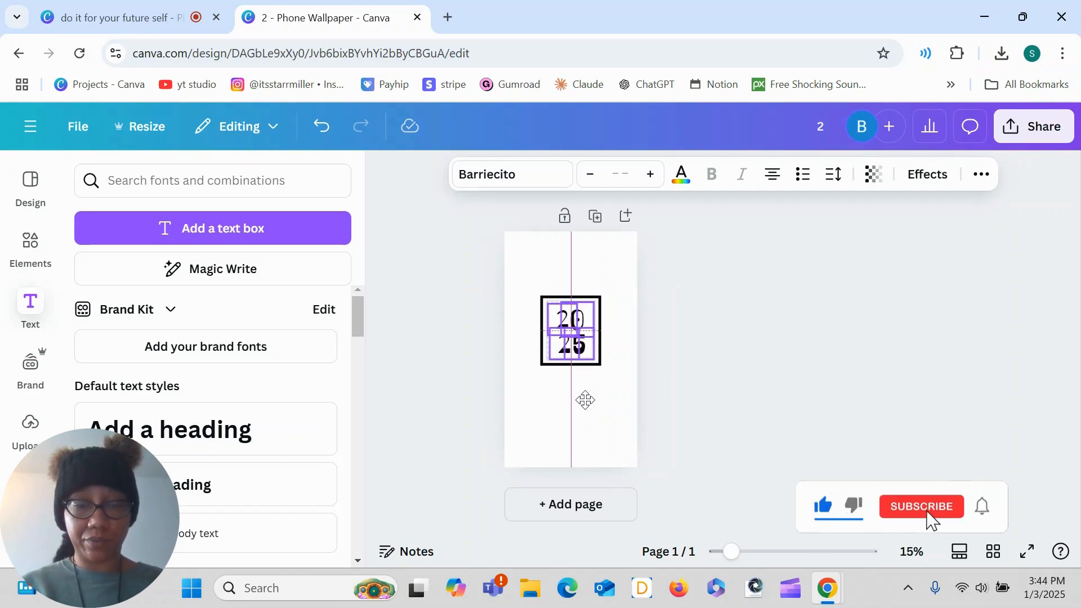
{"action": "left_click", "coordinate": [609, 390]}
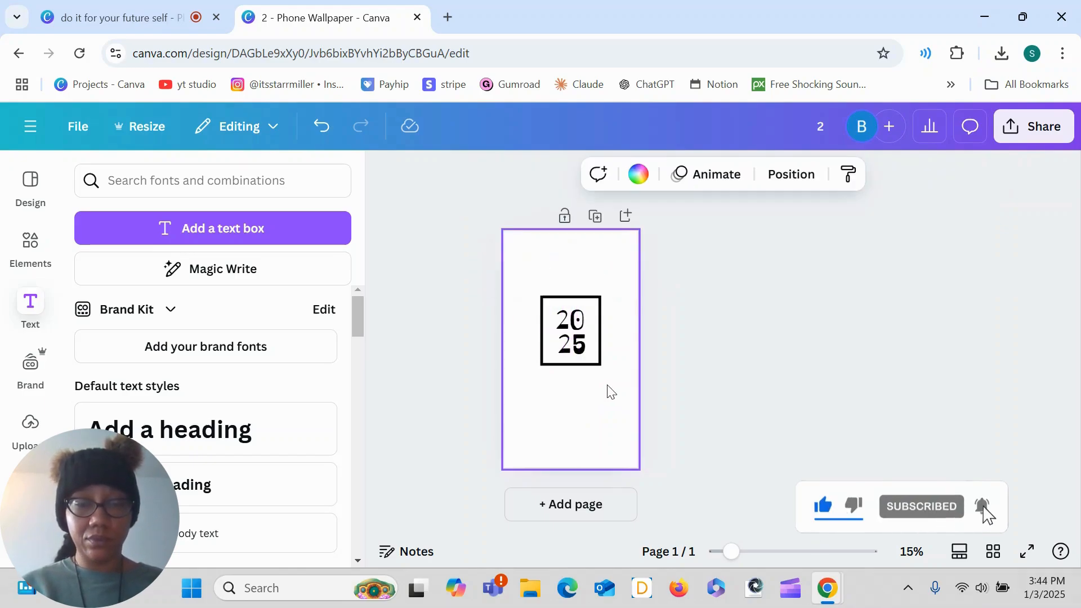
Step: Recolor the 0 and the lower 2 with the bright pink from the Stacked Cupcake Cups palette, found by searching for pink
{"action": "left_click", "coordinate": [588, 320]}
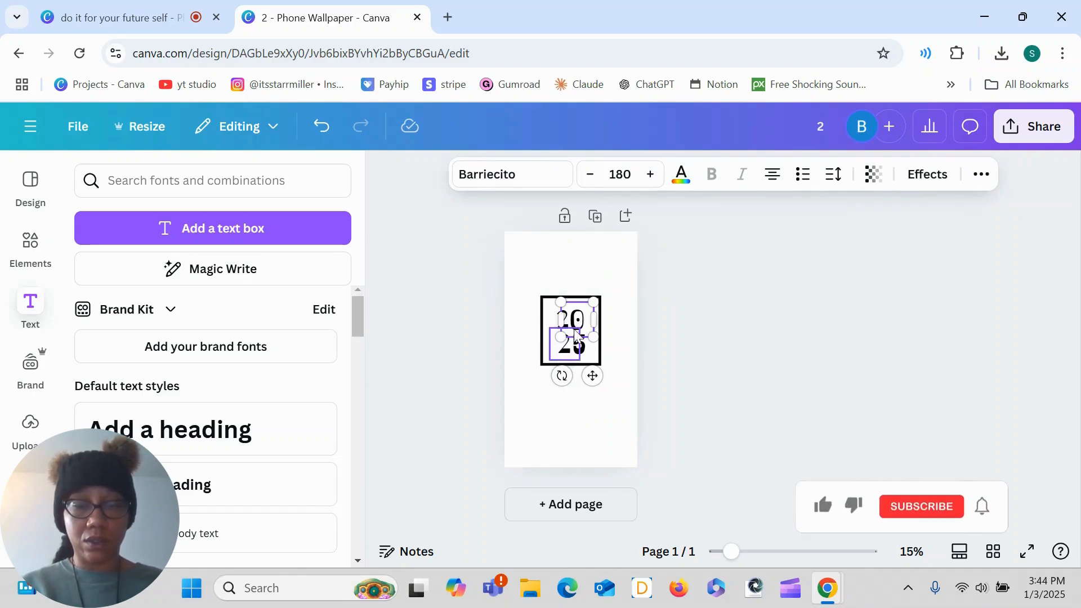
{"action": "left_click", "coordinate": [573, 343], "text": "shift"}
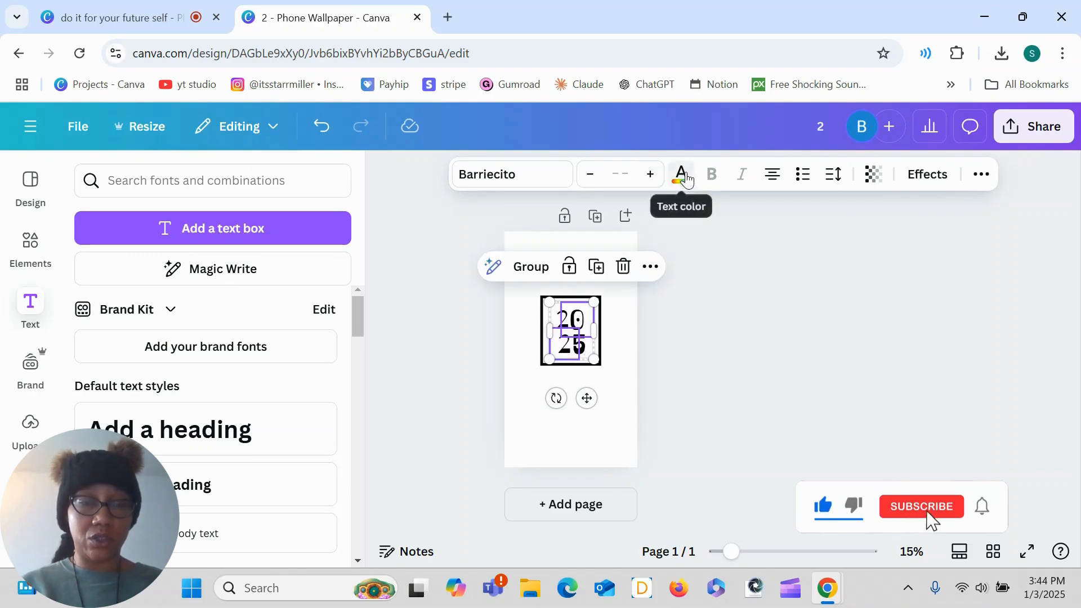
{"action": "left_click", "coordinate": [681, 176]}
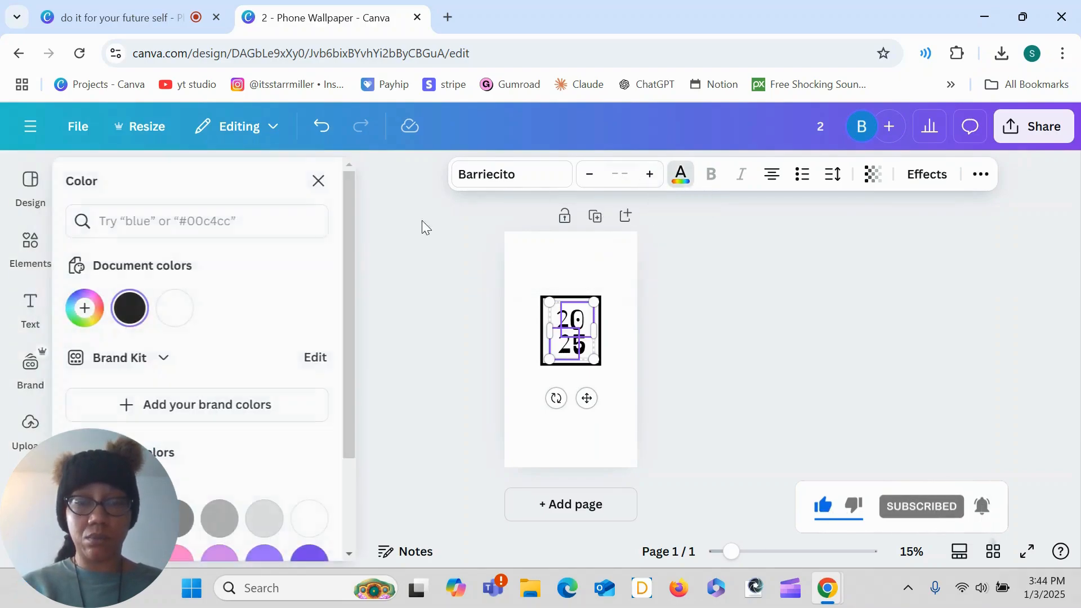
{"action": "left_click", "coordinate": [246, 224]}
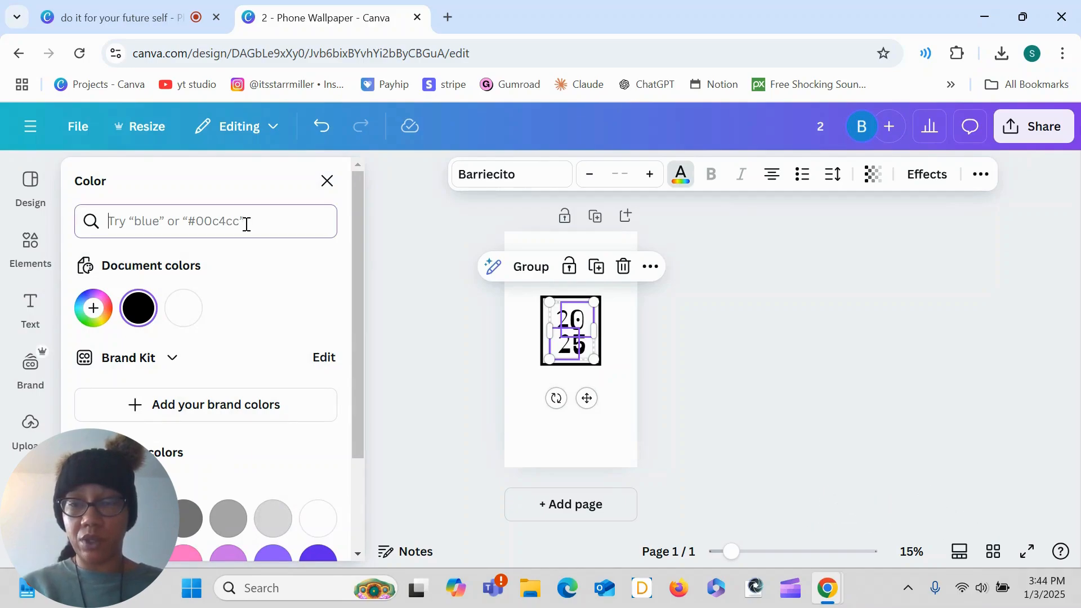
{"action": "type", "text": "pink"}
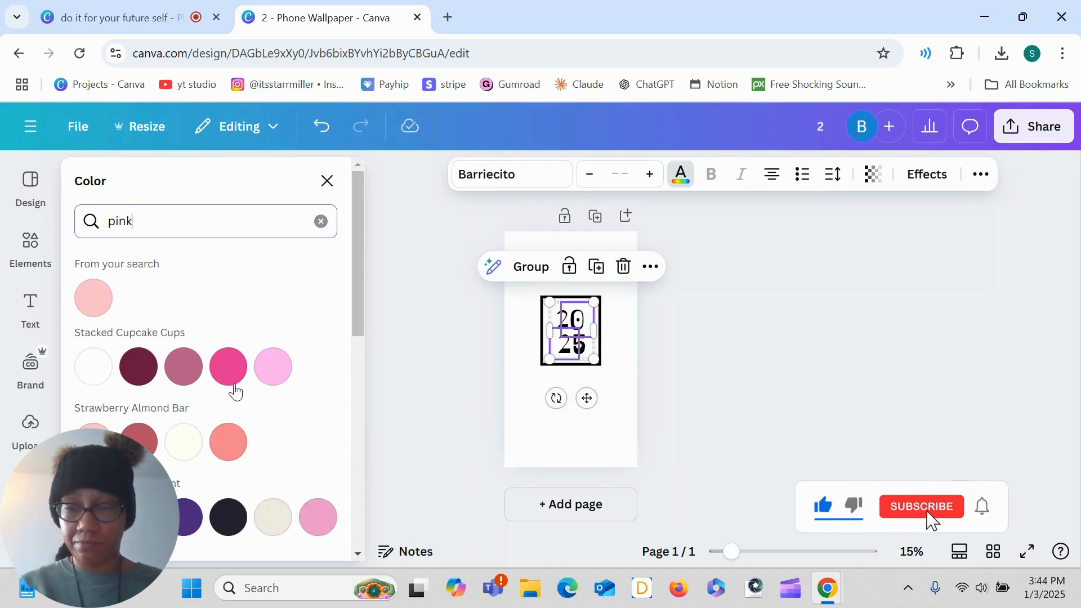
{"action": "left_click", "coordinate": [228, 367]}
{"action": "left_click_drag", "start_coordinate": [646, 423], "coordinate": [612, 406]}
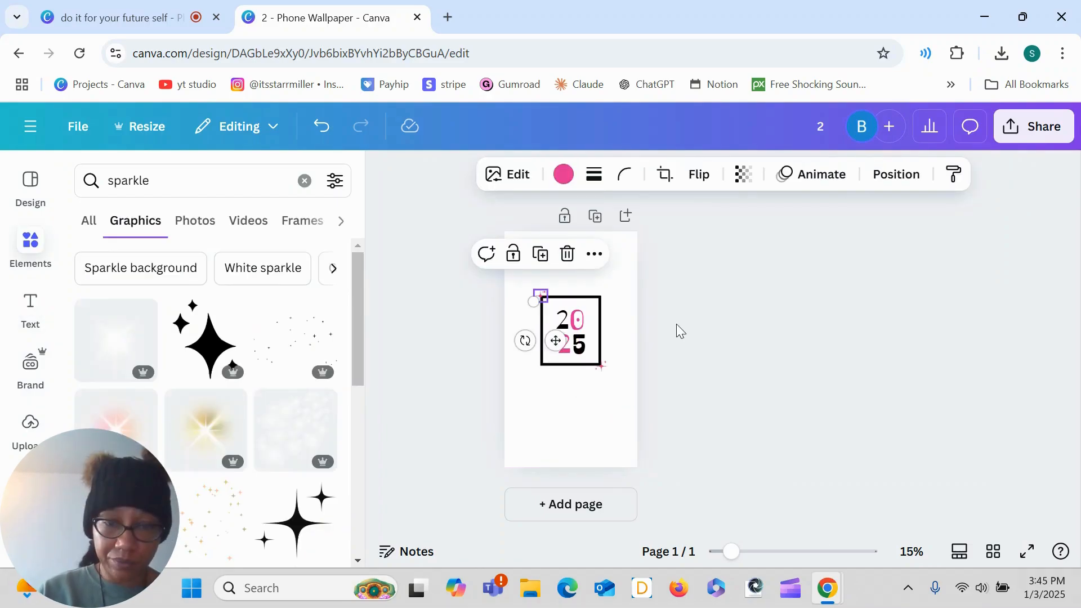
Step: Replace the sparkle search with Frame, add the rounded square picture frame, and move it to the page's upper-left corner
{"action": "left_click", "coordinate": [676, 323]}
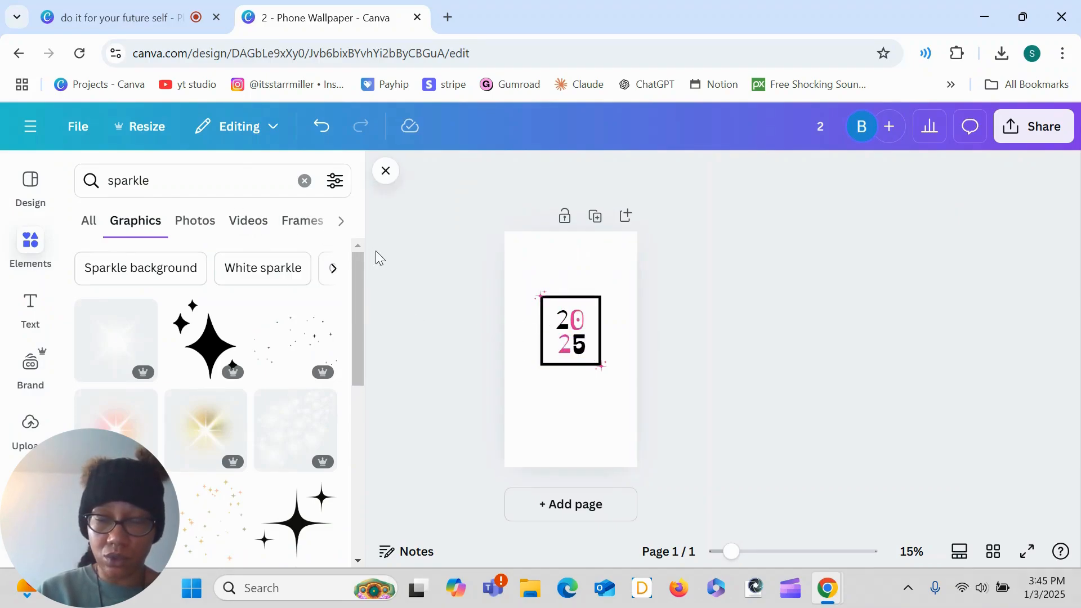
{"action": "left_click", "coordinate": [304, 181]}
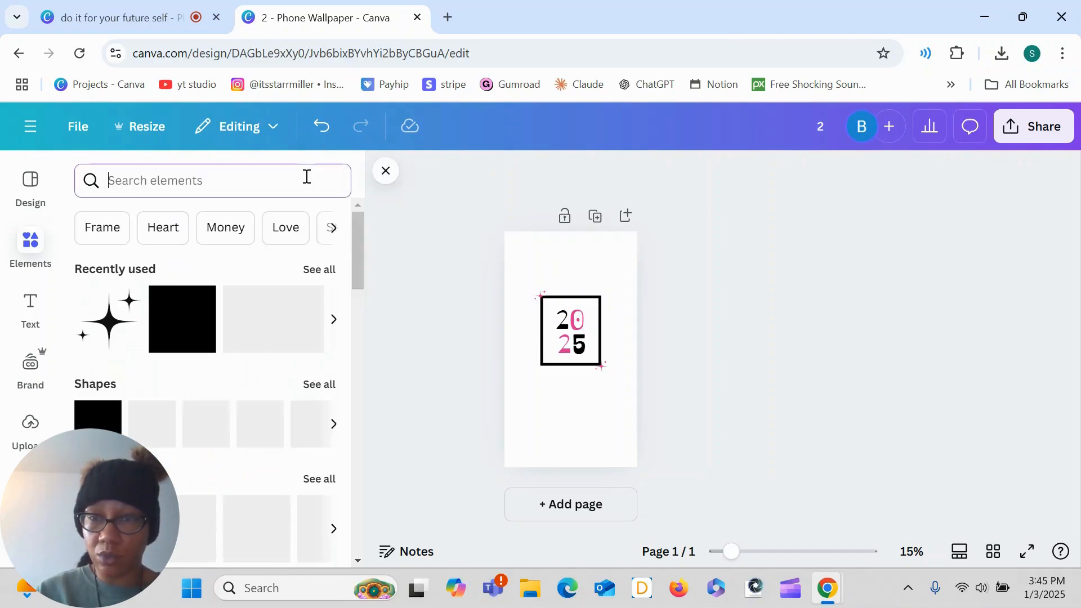
{"action": "left_click", "coordinate": [101, 228]}
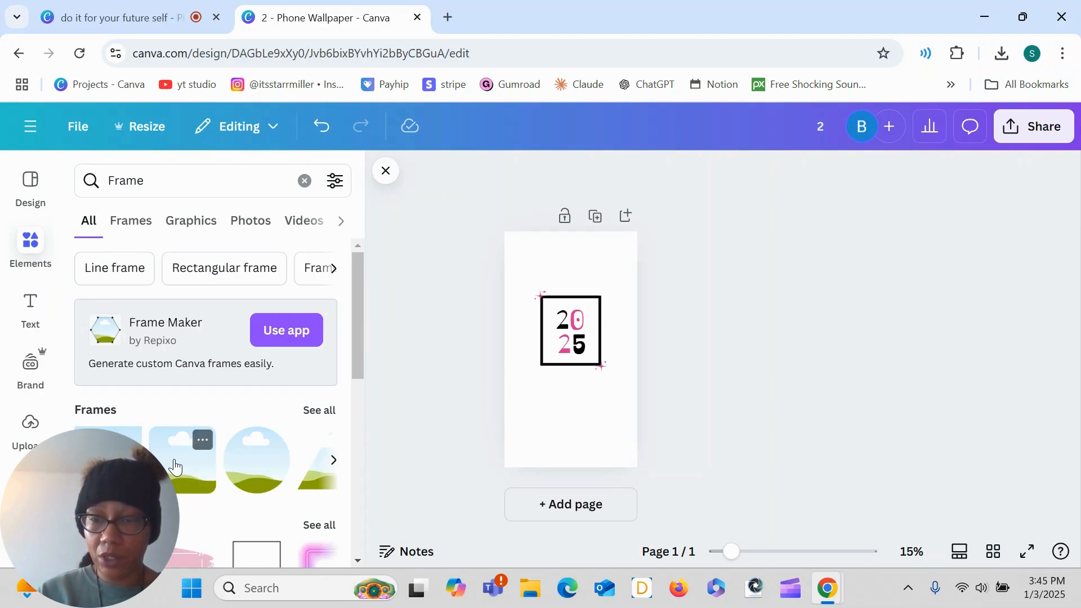
{"action": "left_click", "coordinate": [175, 467]}
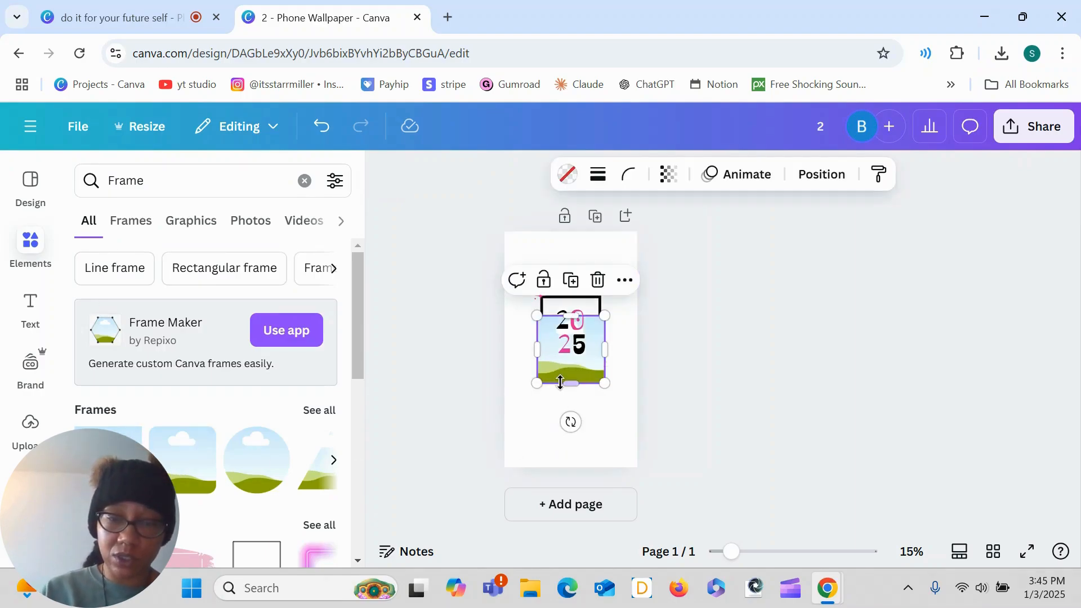
{"action": "left_click_drag", "start_coordinate": [555, 373], "coordinate": [522, 288]}
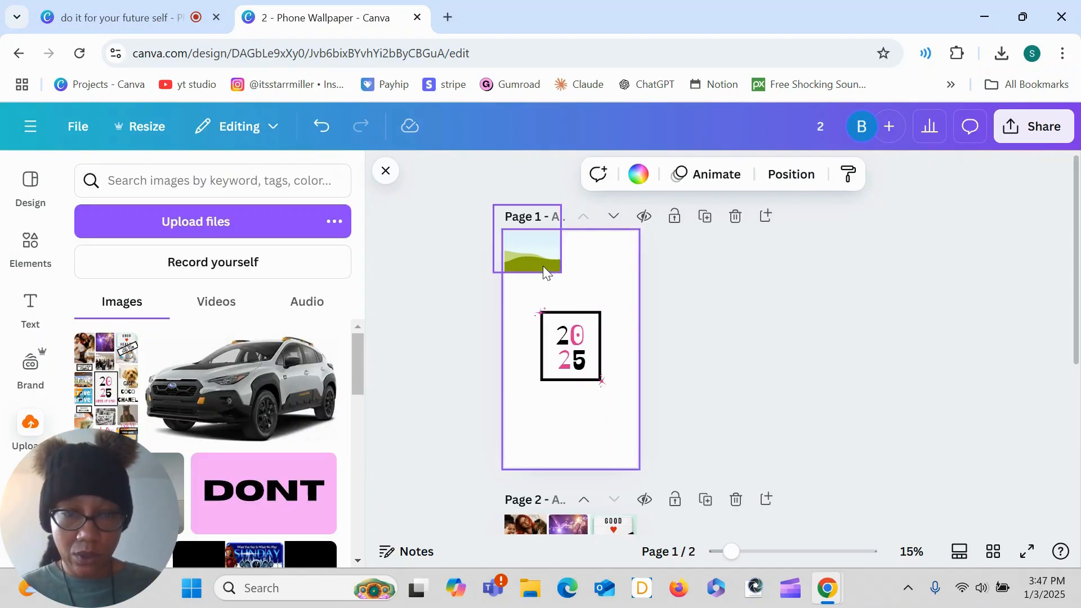
Step: Extend the picture frame downward and reposition it over the upper-left corner of page 1, using the page 2 collage as reference
{"action": "left_click", "coordinate": [522, 247]}
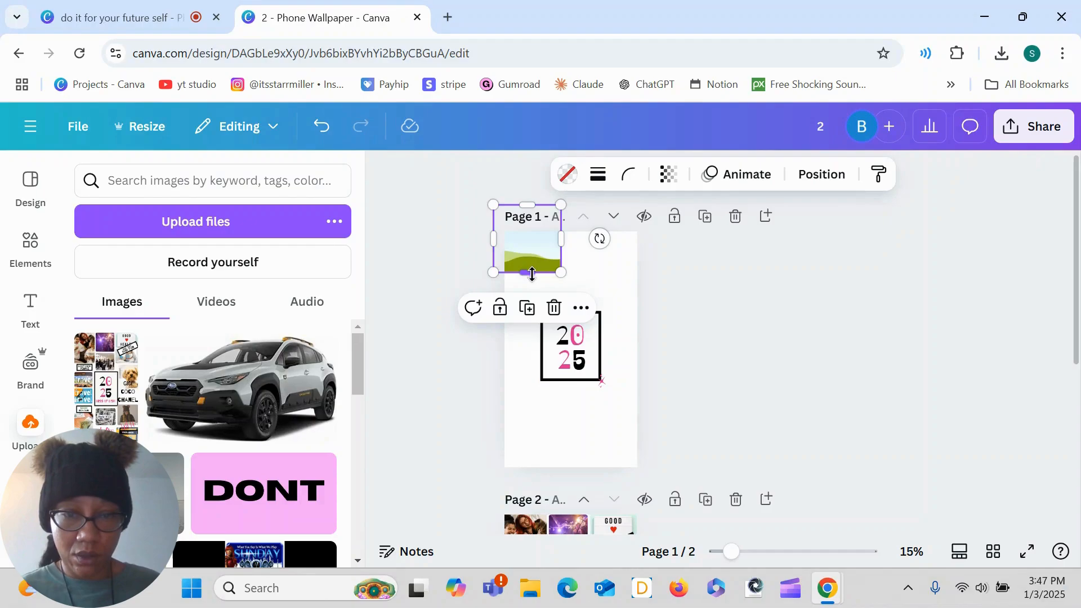
{"action": "left_click_drag", "start_coordinate": [532, 274], "coordinate": [534, 286]}
{"action": "scroll", "coordinate": [912, 323], "scroll_direction": "down", "scroll_amount": 2}
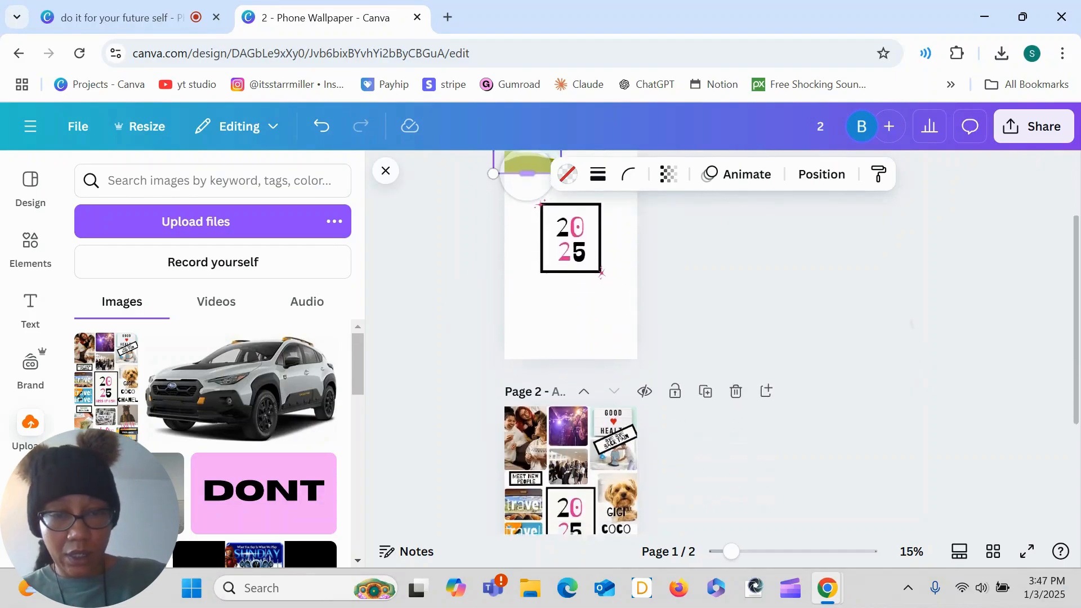
{"action": "scroll", "coordinate": [912, 324], "scroll_direction": "down", "scroll_amount": 2}
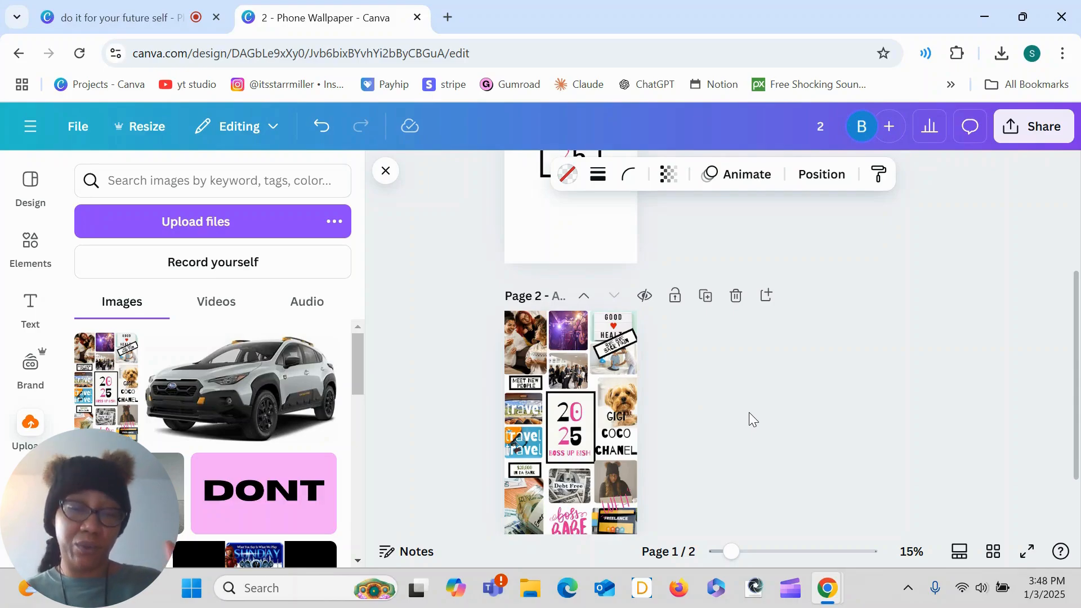
{"action": "scroll", "coordinate": [749, 412], "scroll_direction": "up", "scroll_amount": 2}
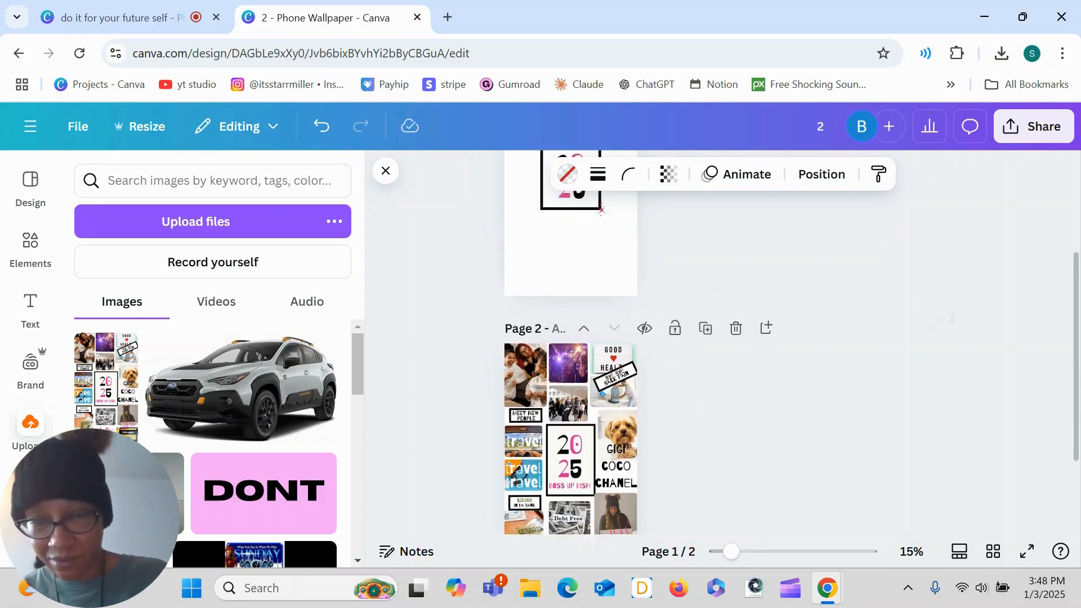
{"action": "scroll", "coordinate": [748, 413], "scroll_direction": "down", "scroll_amount": 1}
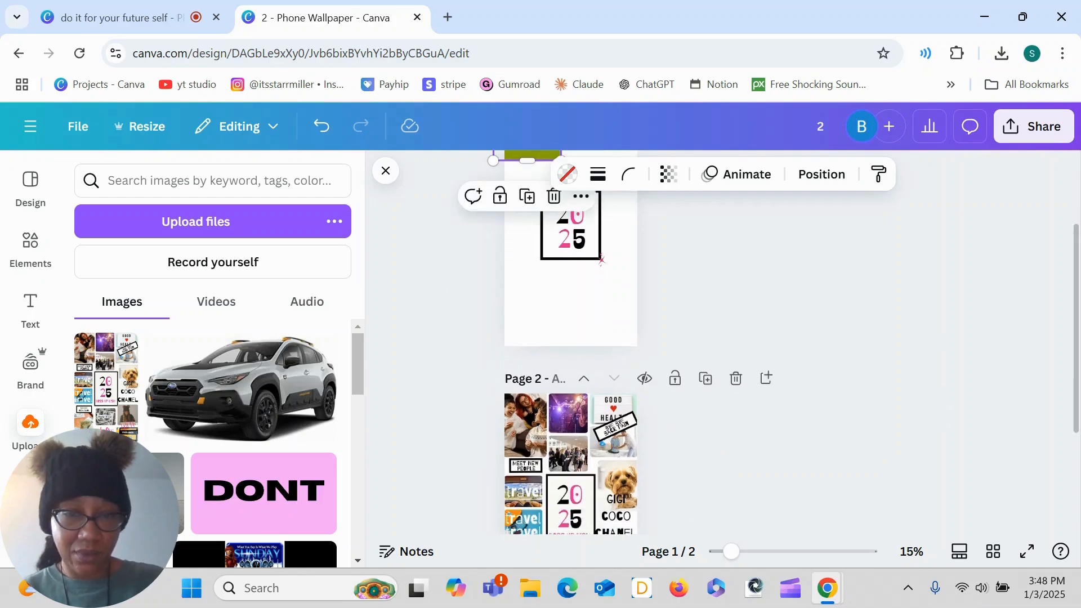
{"action": "scroll", "coordinate": [749, 343], "scroll_direction": "up", "scroll_amount": 1}
{"action": "scroll", "coordinate": [749, 343], "scroll_direction": "up", "scroll_amount": 2}
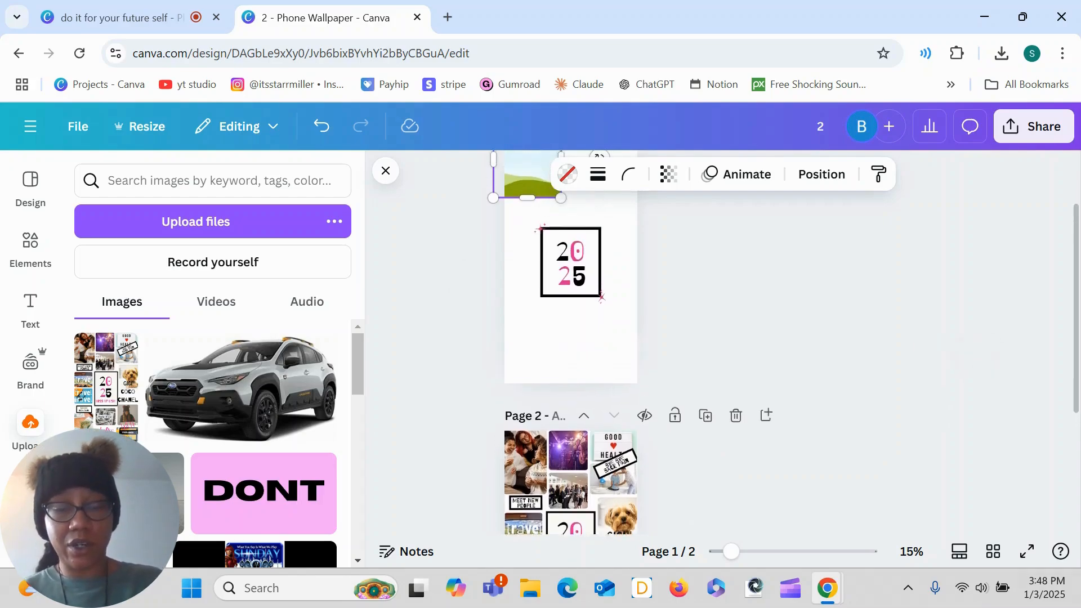
{"action": "scroll", "coordinate": [749, 344], "scroll_direction": "up", "scroll_amount": 3}
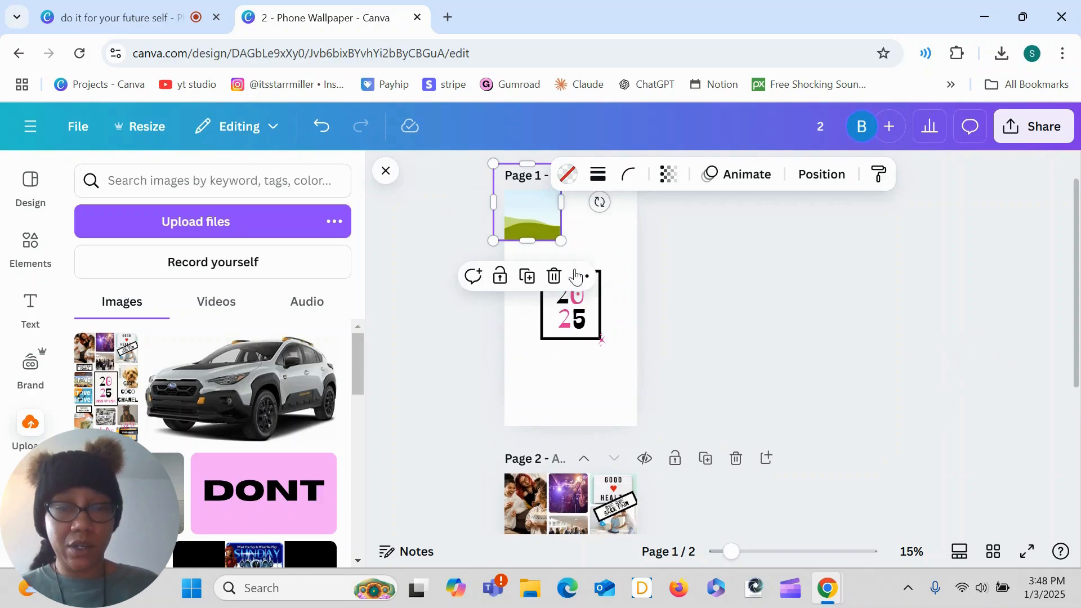
{"action": "left_click_drag", "start_coordinate": [520, 216], "coordinate": [533, 251]}
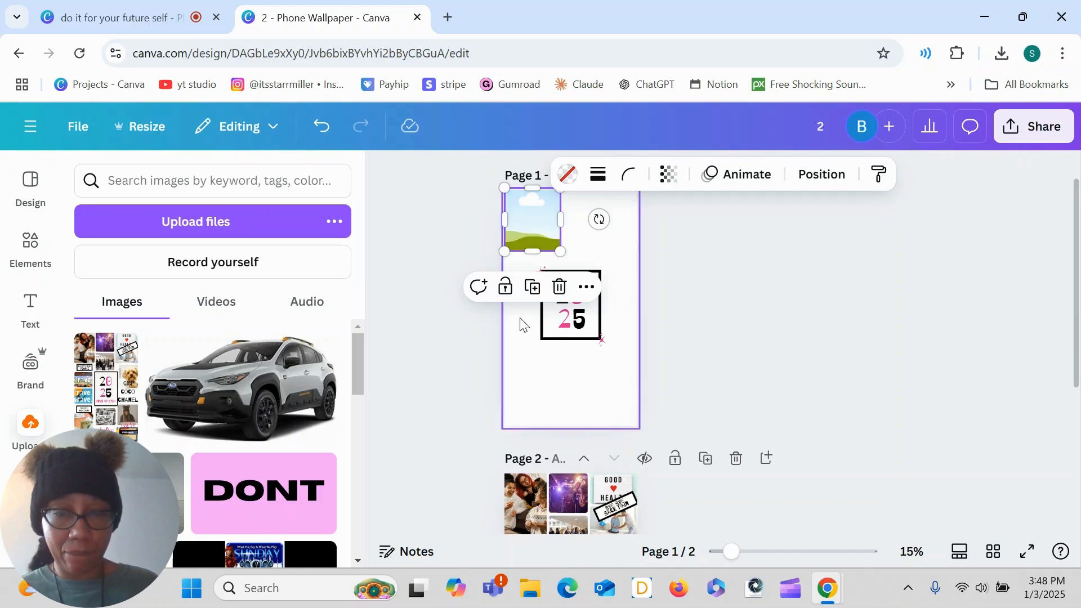
{"action": "left_click_drag", "start_coordinate": [548, 215], "coordinate": [537, 210]}
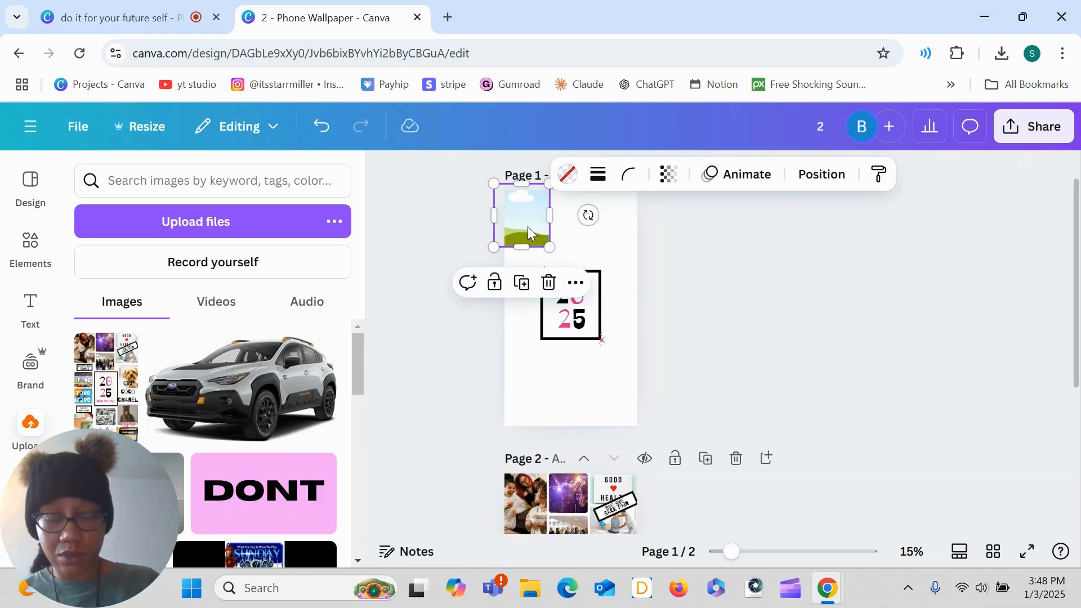
Step: Stack two shorter copies of the picture frame beside the corner frame, and align the corner frame's height with the stack
{"action": "left_click_drag", "start_coordinate": [528, 226], "coordinate": [577, 222]}
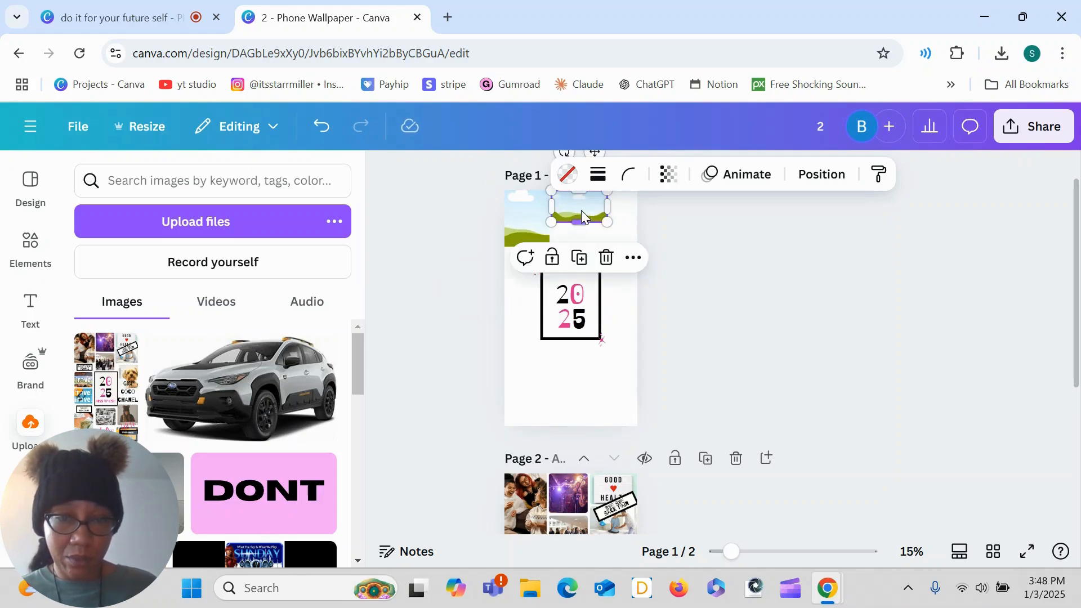
{"action": "key", "text": "ctrl+d"}
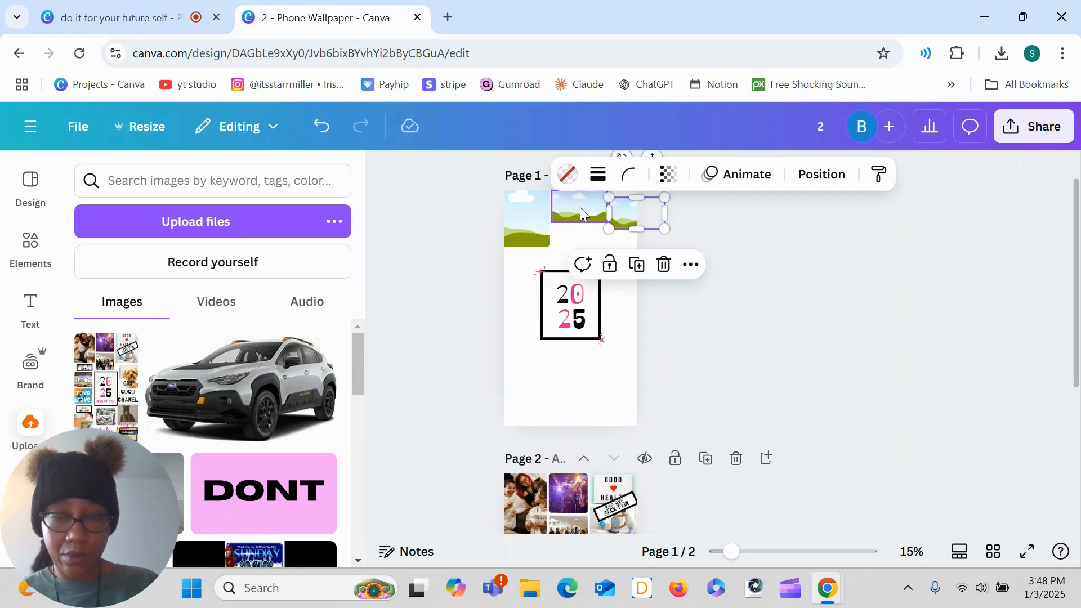
{"action": "left_click_drag", "start_coordinate": [622, 223], "coordinate": [563, 243]}
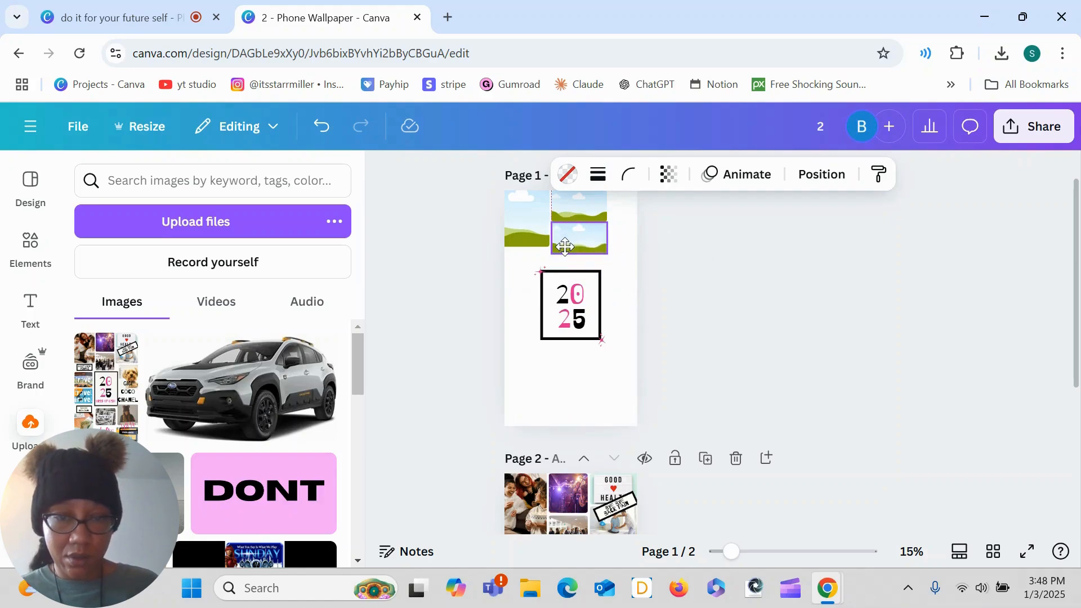
{"action": "left_click", "coordinate": [531, 232]}
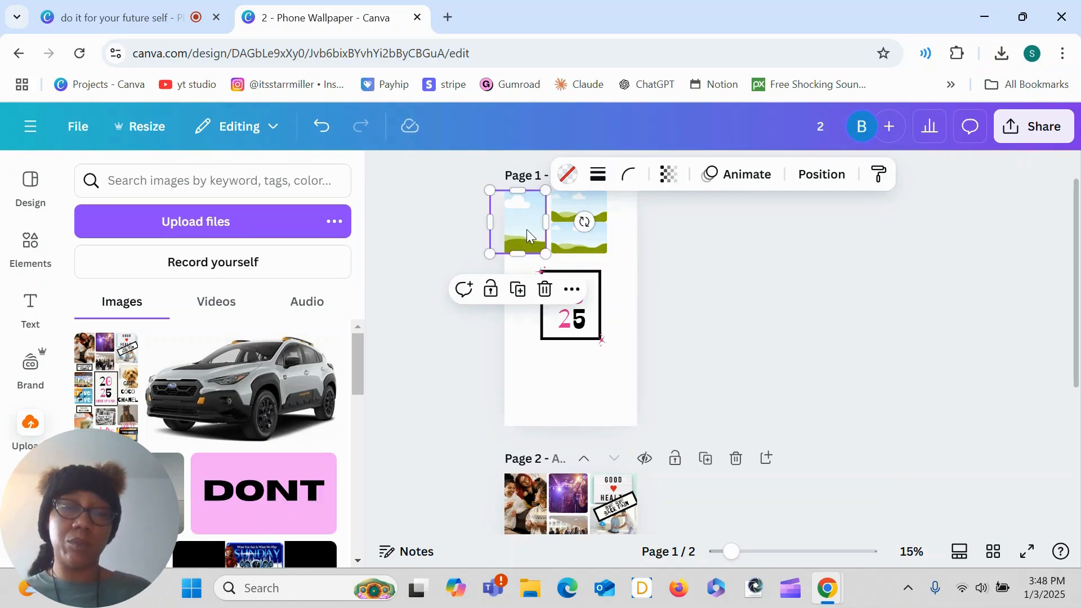
Step: Find the photo of laughing friends on the couch among the recently used elements and place it in the upper-left corner frame
{"action": "left_click", "coordinate": [31, 248]}
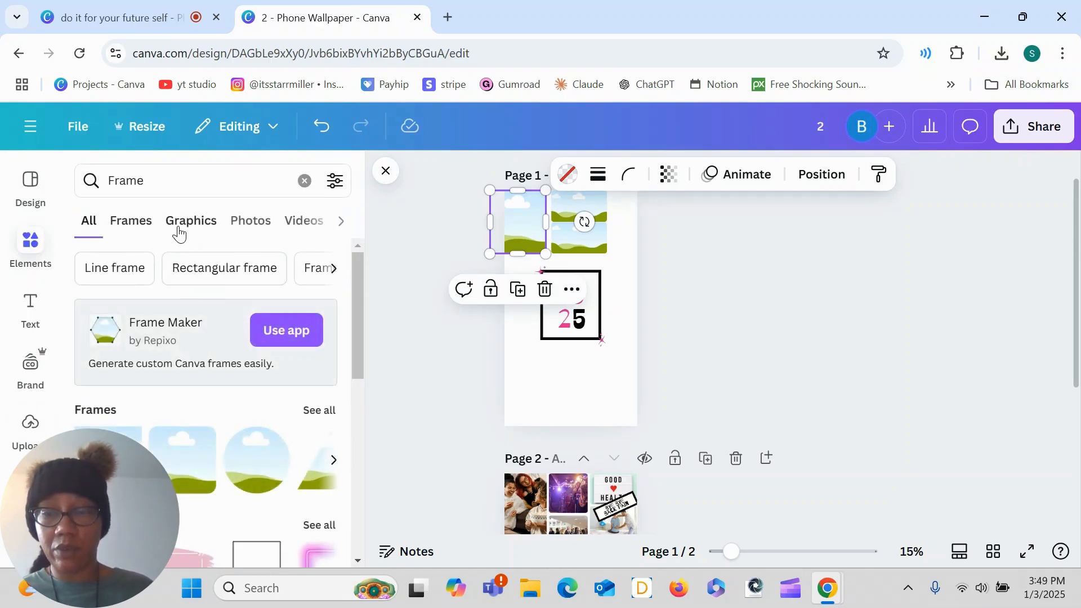
{"action": "left_click", "coordinate": [181, 225]}
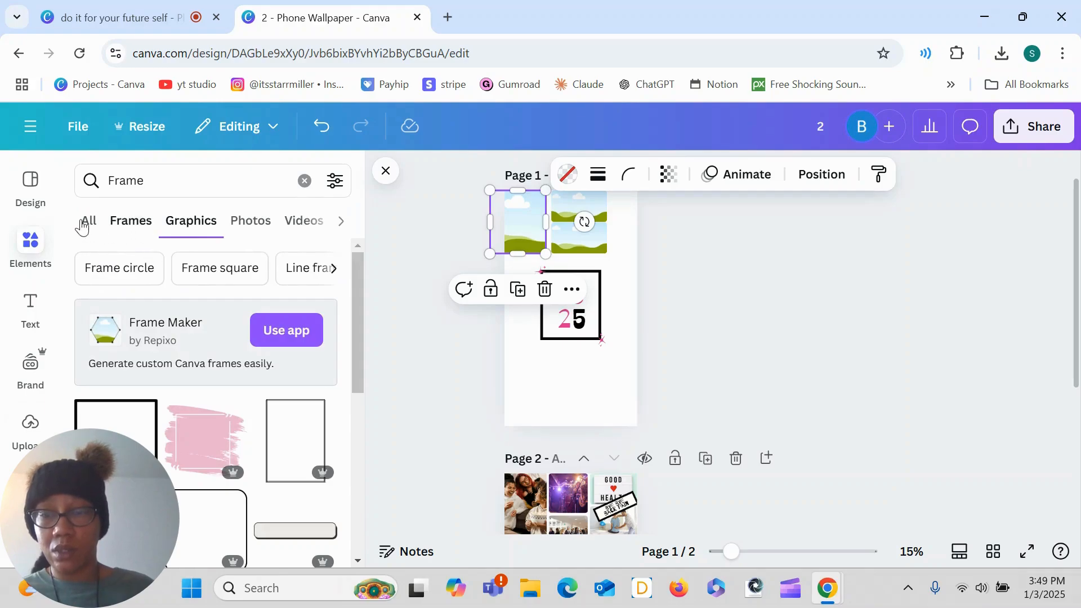
{"action": "left_click", "coordinate": [301, 181]}
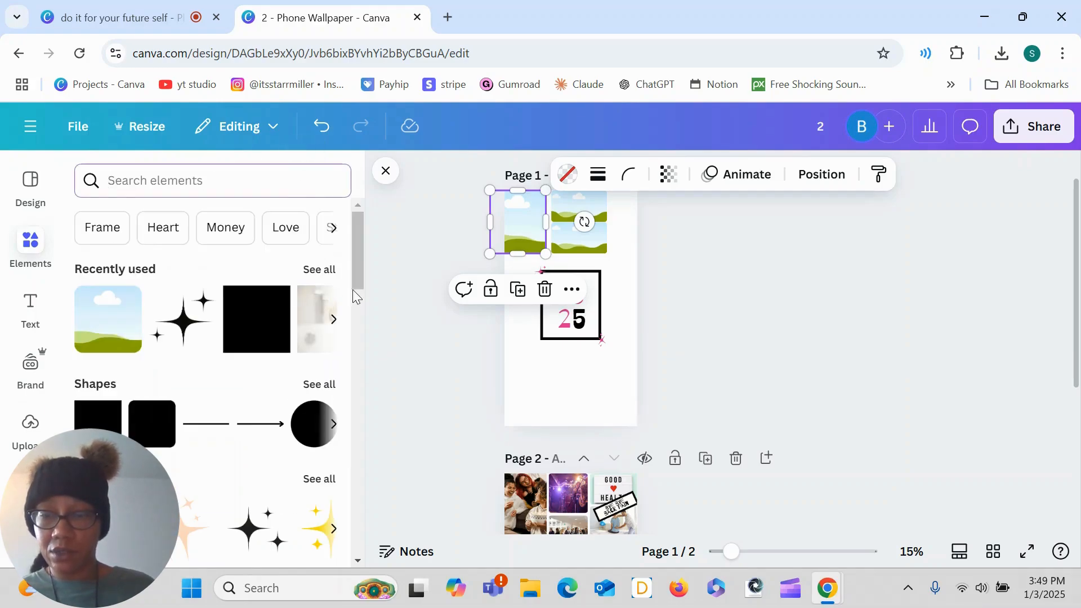
{"action": "left_click", "coordinate": [318, 269]}
{"action": "left_click_drag", "start_coordinate": [356, 238], "coordinate": [365, 407]}
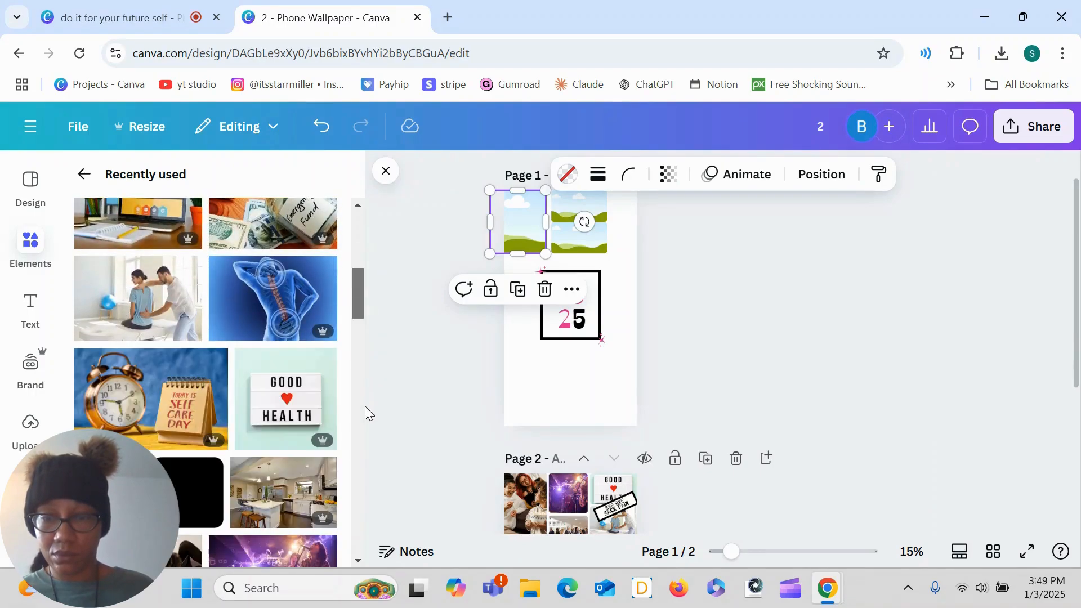
{"action": "left_click_drag", "start_coordinate": [357, 277], "coordinate": [359, 314]}
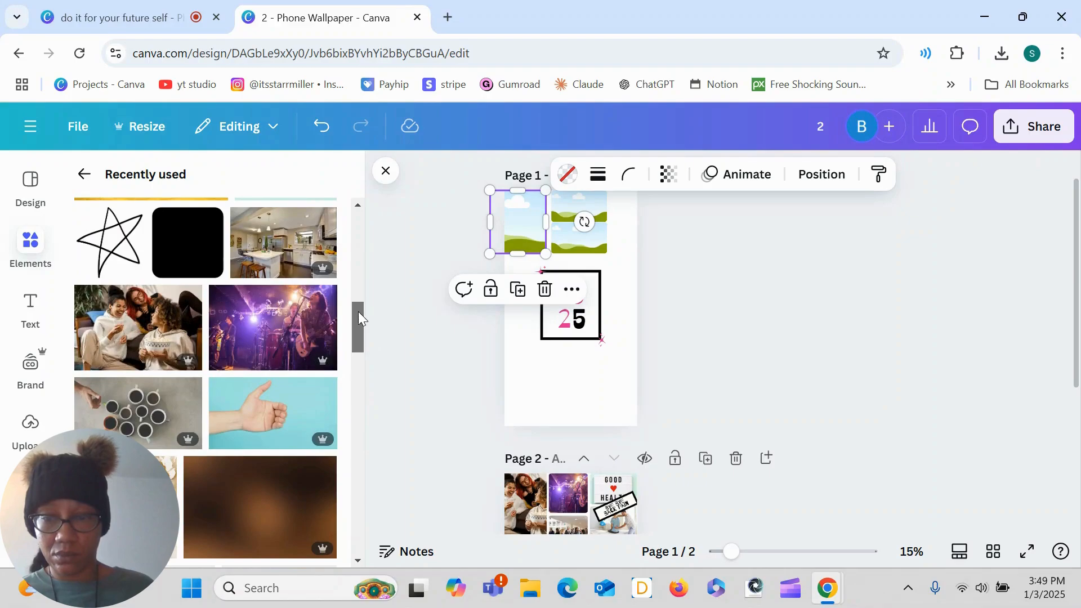
{"action": "left_click", "coordinate": [138, 317]}
{"action": "left_click_drag", "start_coordinate": [607, 306], "coordinate": [532, 217]}
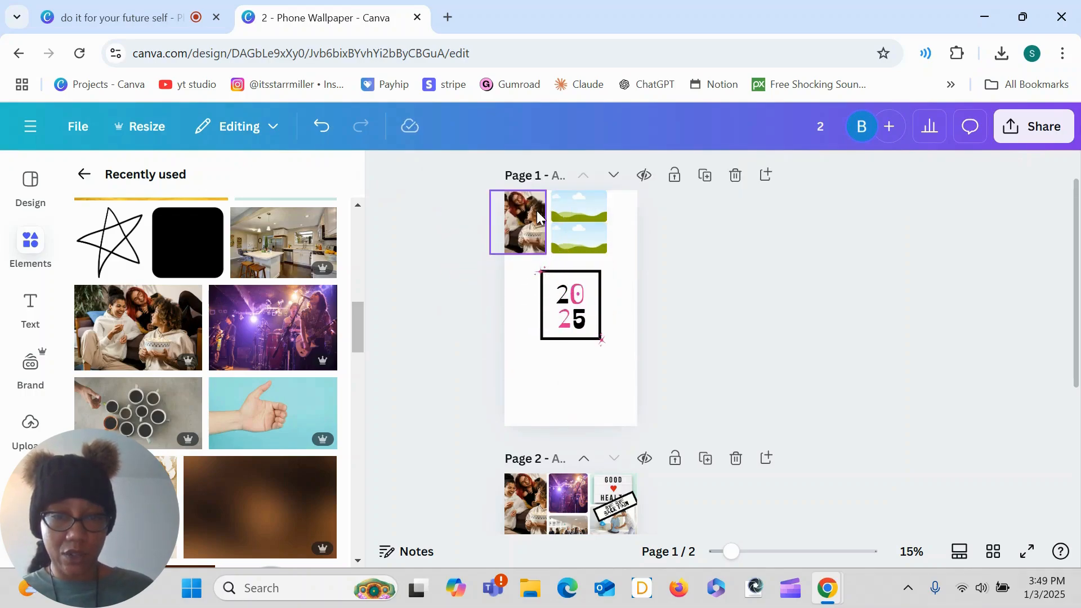
Step: Shift the friends photo against the stacked frames and adjust its outer edge near the page's left border
{"action": "left_click", "coordinate": [532, 216]}
{"action": "left_click", "coordinate": [532, 216]}
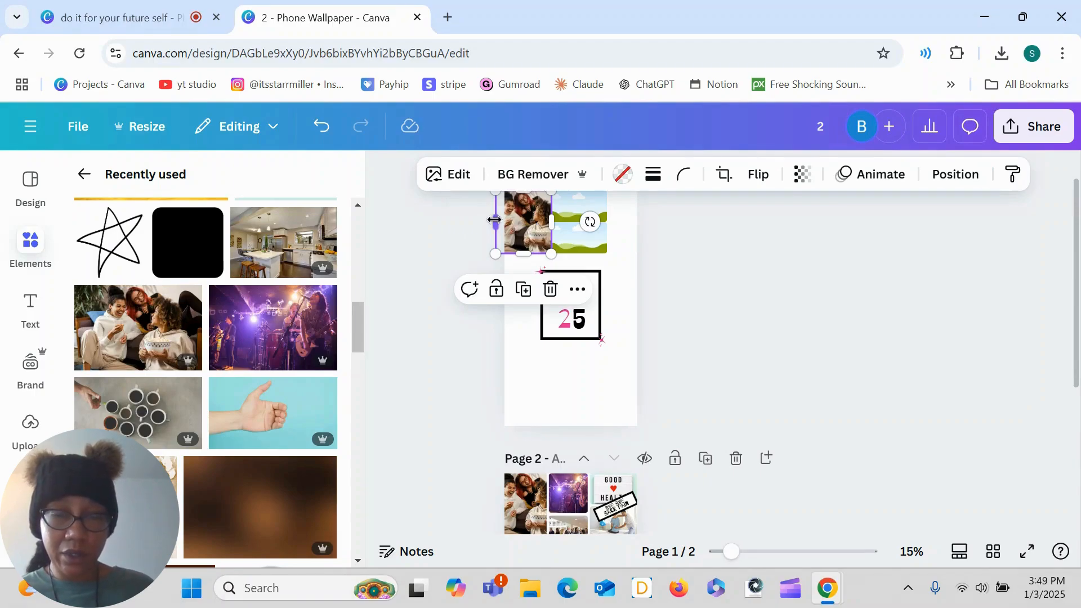
{"action": "left_click_drag", "start_coordinate": [494, 220], "coordinate": [505, 221]}
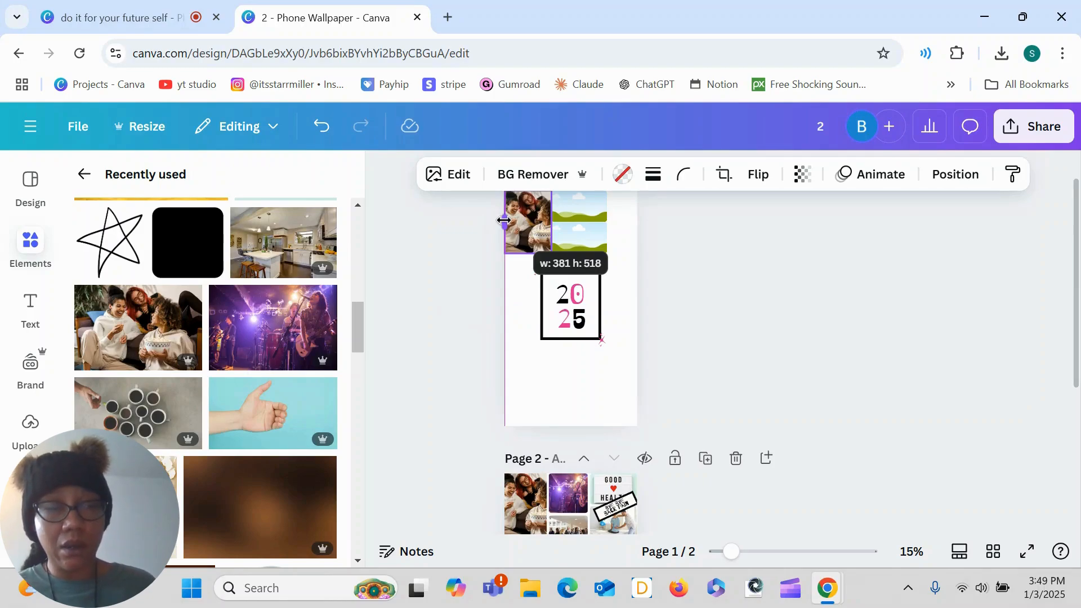
{"action": "left_click_drag", "start_coordinate": [504, 220], "coordinate": [498, 222]}
{"action": "left_click", "coordinate": [691, 246]}
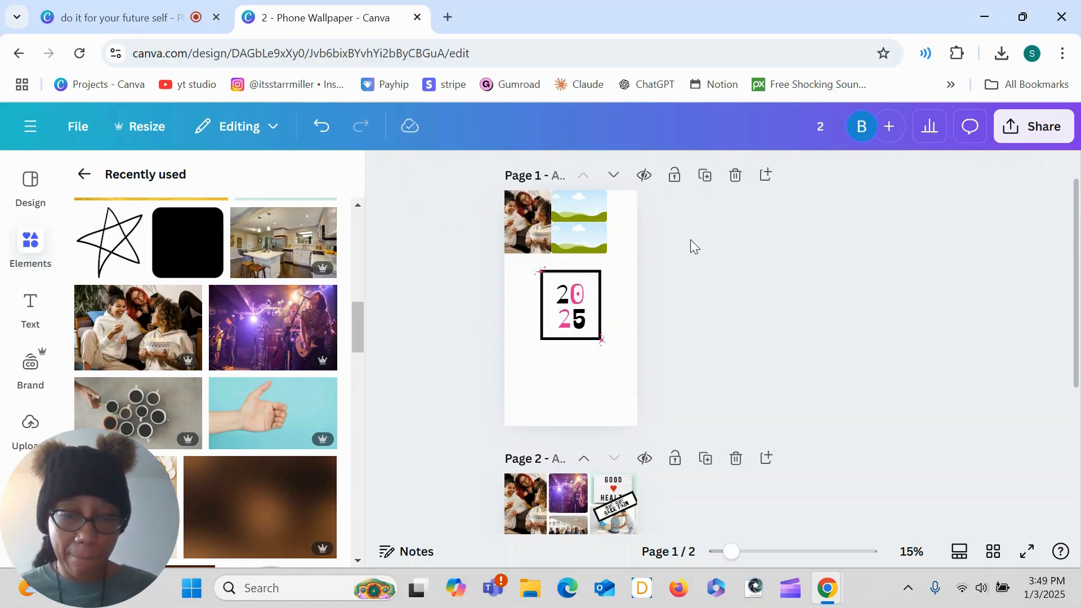
Step: Move the lower empty frame down to leave a gap, and fill the upper frame with the purple concert photo
{"action": "left_click", "coordinate": [575, 198]}
{"action": "left_click", "coordinate": [578, 256]}
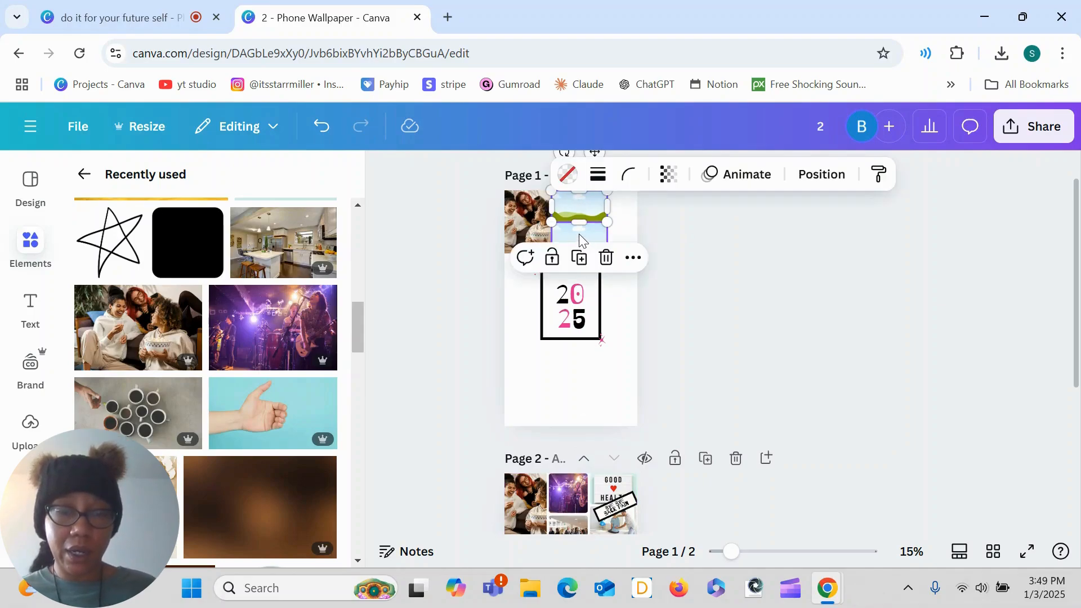
{"action": "mouse_move", "coordinate": [578, 260]}
{"action": "left_mouse_down"}
{"action": "mouse_move", "coordinate": [579, 225]}
{"action": "mouse_move", "coordinate": [579, 248]}
{"action": "left_mouse_up"}
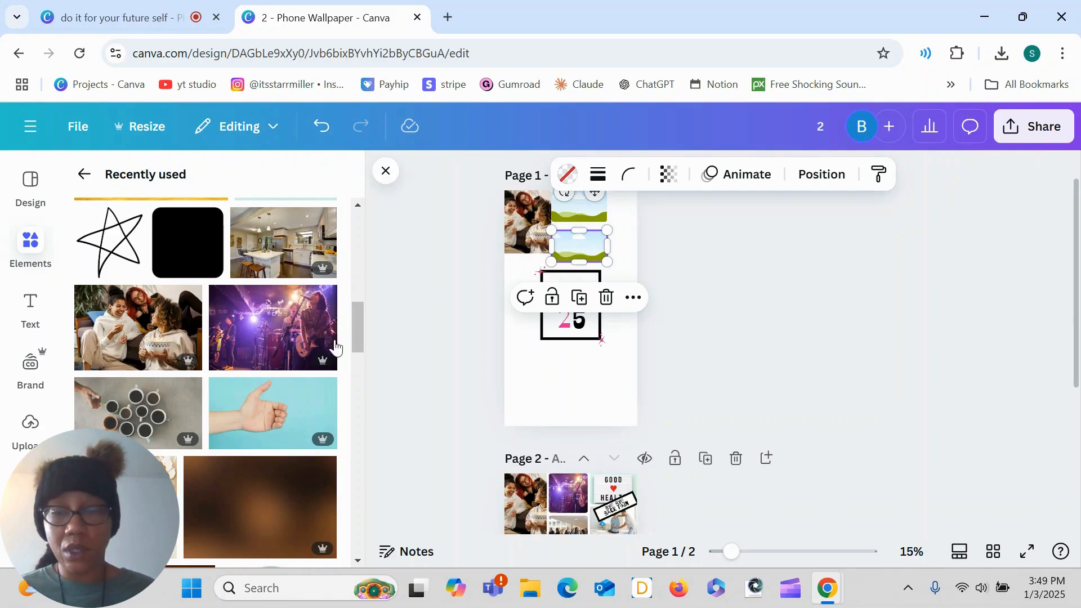
{"action": "left_click", "coordinate": [278, 356]}
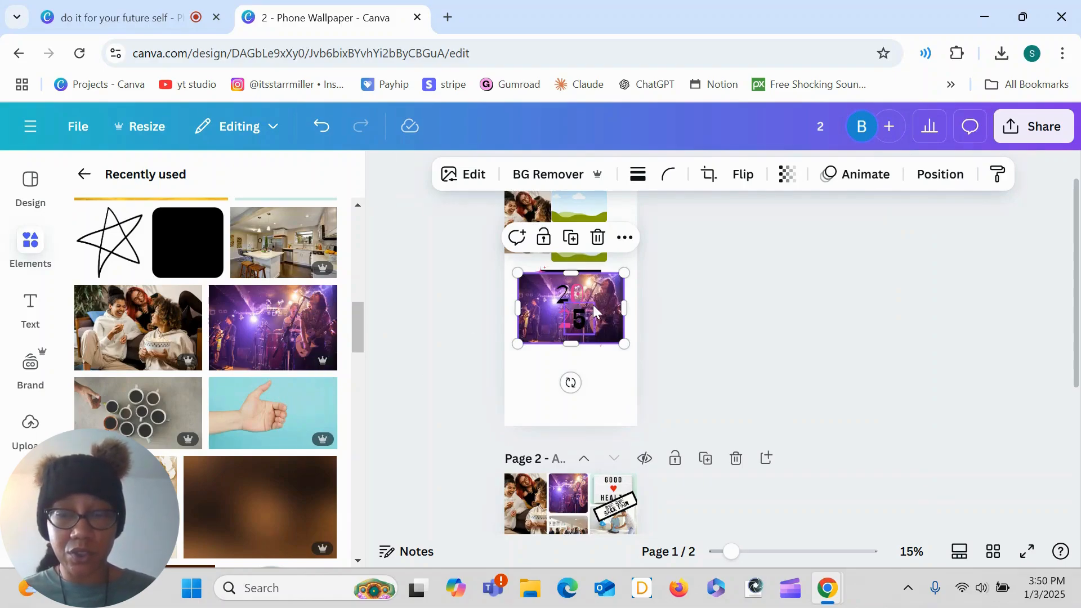
{"action": "left_click_drag", "start_coordinate": [609, 304], "coordinate": [619, 241]}
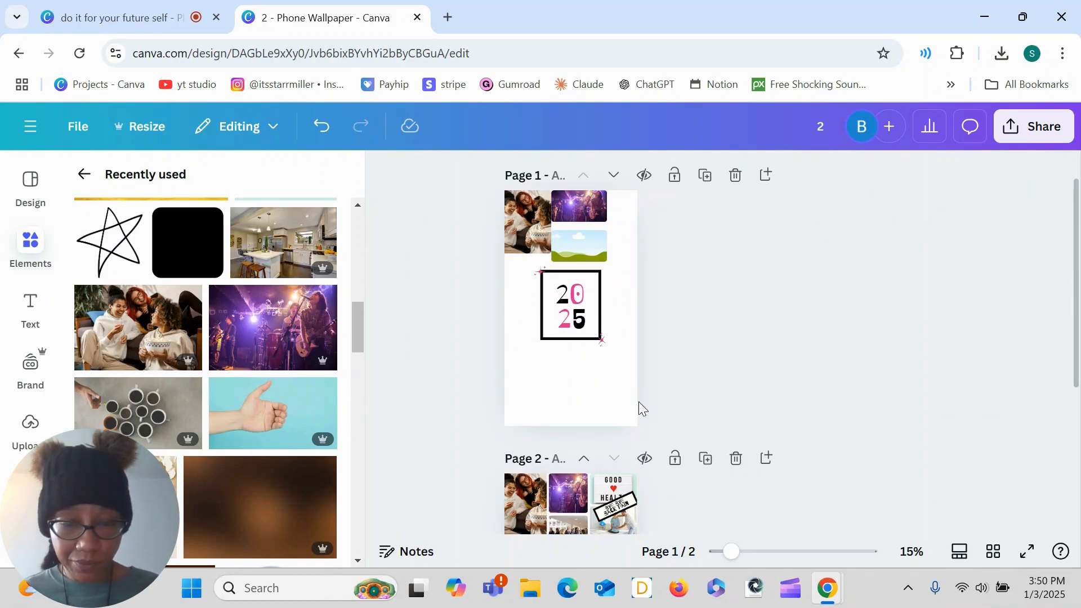
Step: Fill the empty frame above the 2025 box with the recently used photo of business people networking, following the page 2 collage
{"action": "scroll", "coordinate": [650, 418], "scroll_direction": "down", "scroll_amount": 3}
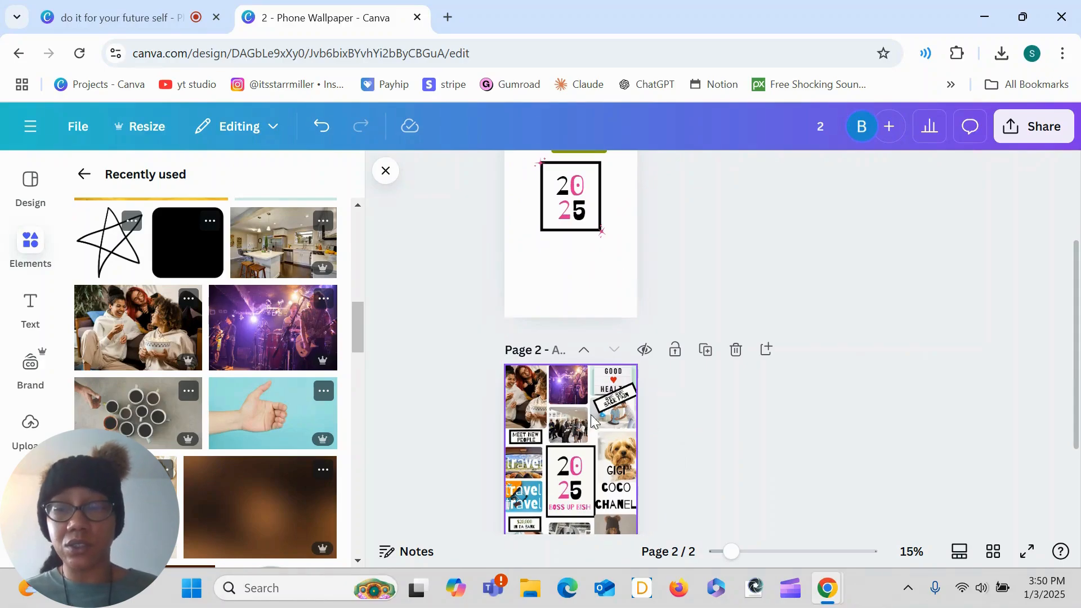
{"action": "scroll", "coordinate": [603, 418], "scroll_direction": "up", "scroll_amount": 4}
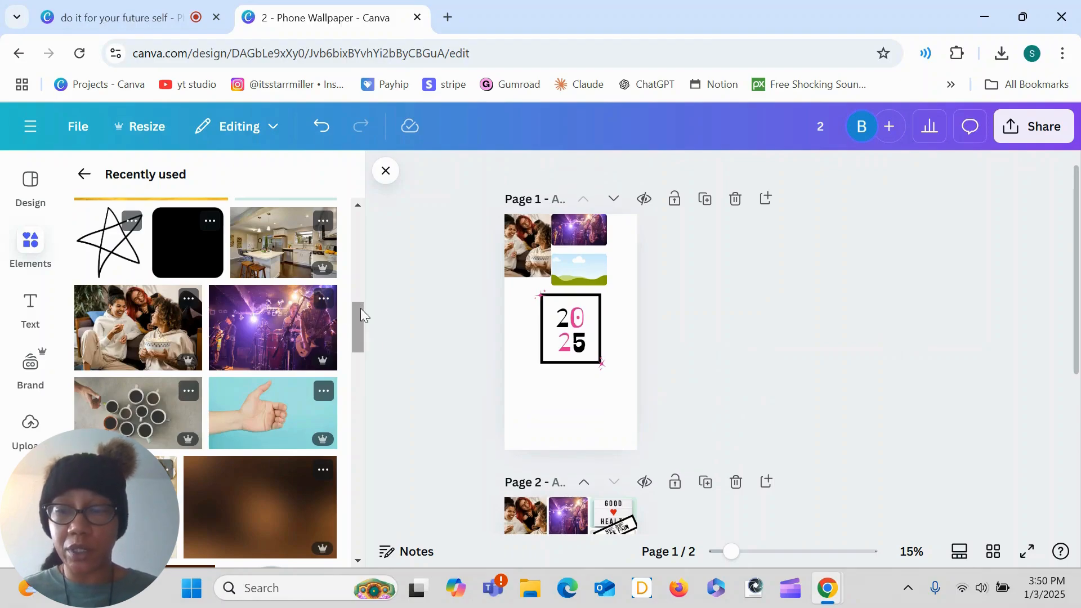
{"action": "left_click_drag", "start_coordinate": [361, 308], "coordinate": [369, 424]}
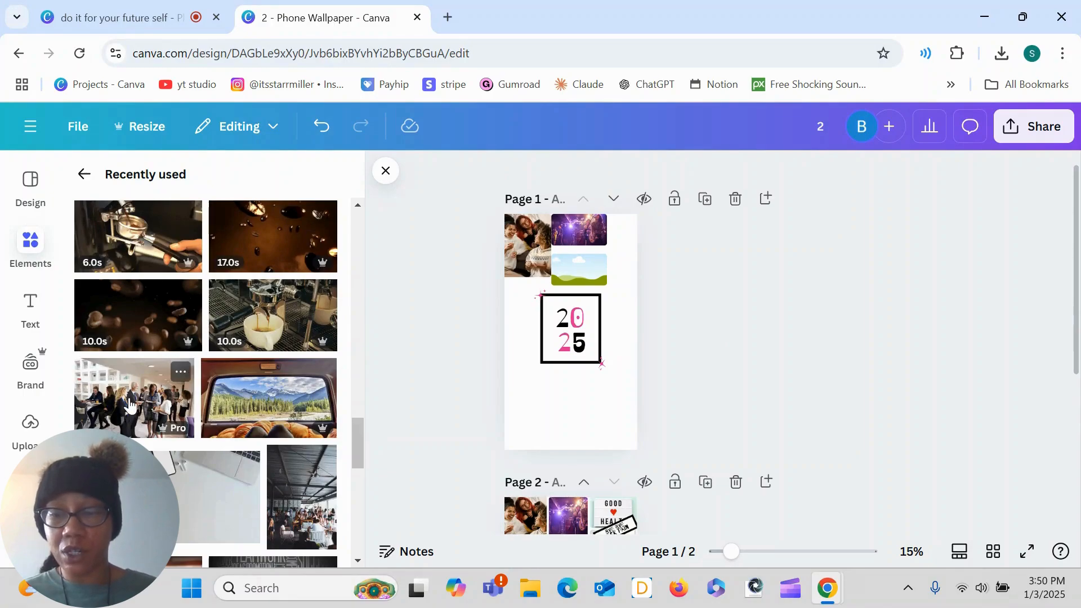
{"action": "left_click_drag", "start_coordinate": [124, 385], "coordinate": [594, 276]}
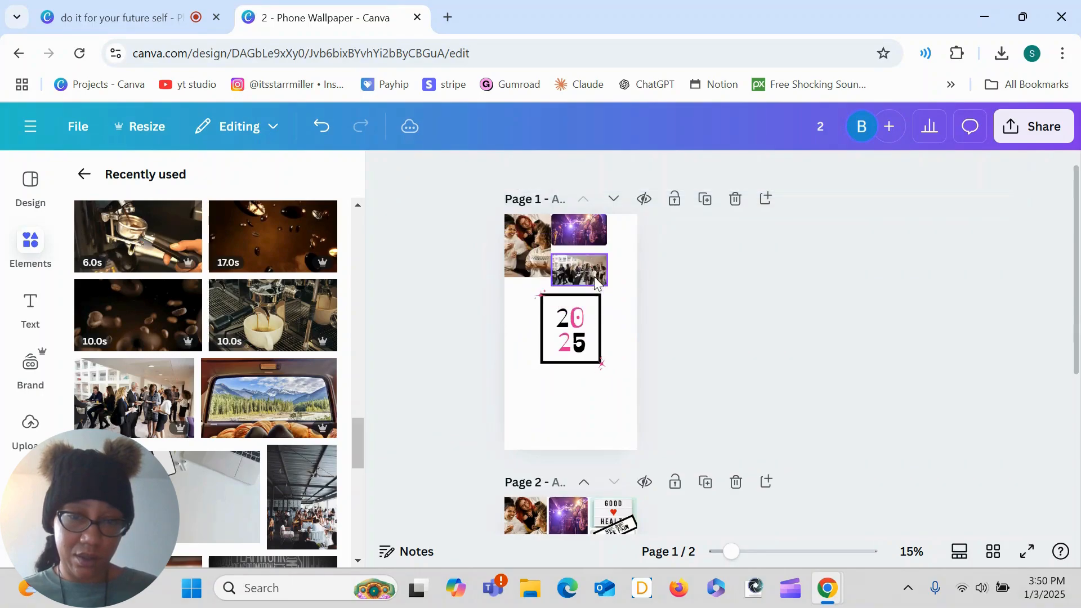
{"action": "left_click", "coordinate": [633, 365]}
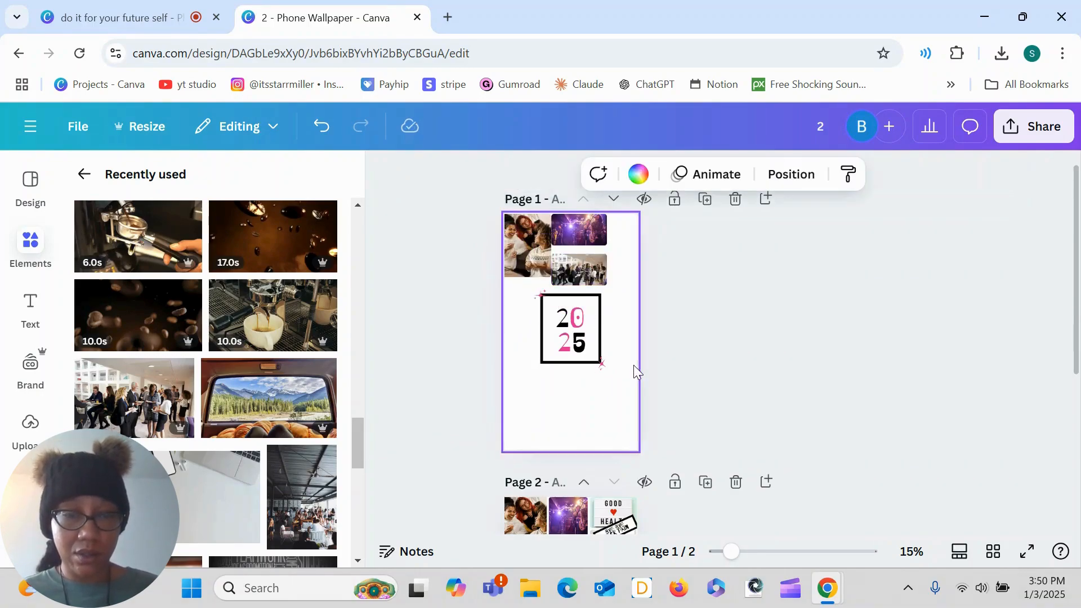
Step: Narrow the networking, concert and friends photos slightly to even out the gaps between them
{"action": "left_click", "coordinate": [606, 271]}
{"action": "left_click_drag", "start_coordinate": [606, 270], "coordinate": [600, 271]}
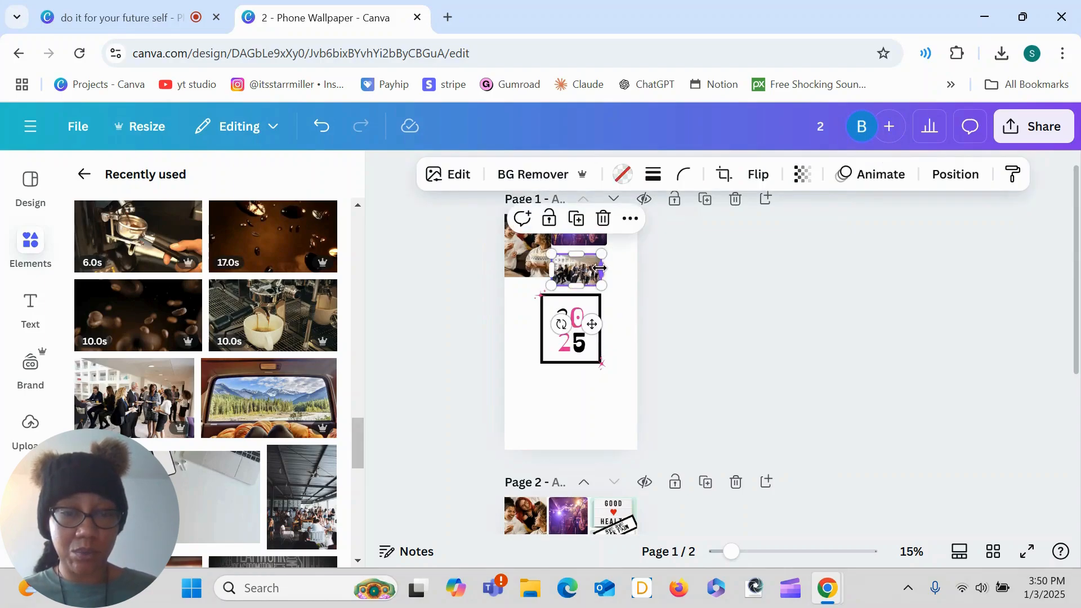
{"action": "left_click", "coordinate": [600, 242]}
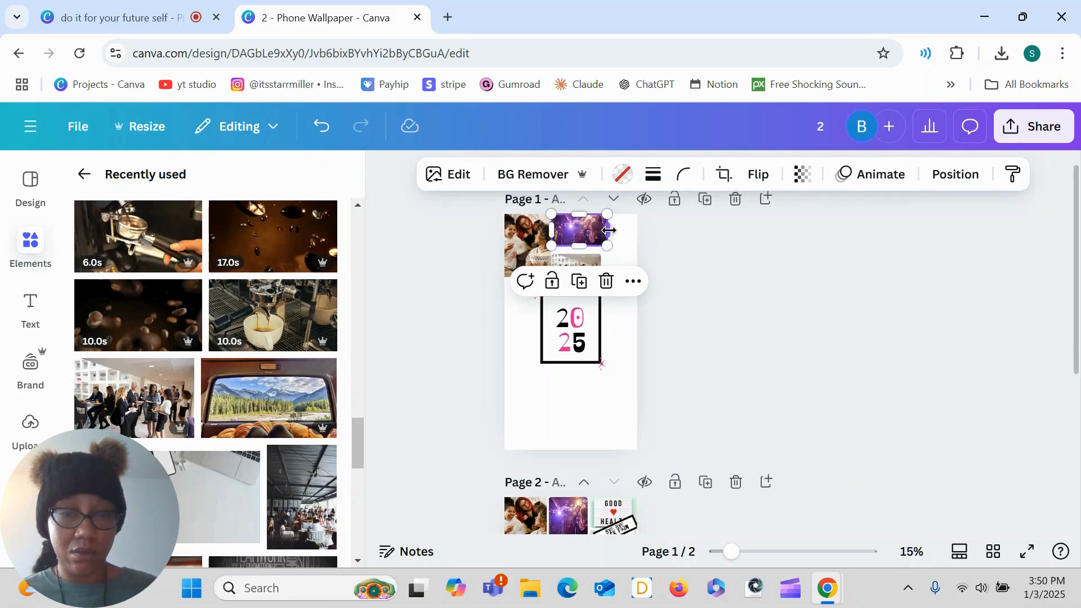
{"action": "left_click_drag", "start_coordinate": [606, 229], "coordinate": [602, 229]}
{"action": "left_click", "coordinate": [537, 256]}
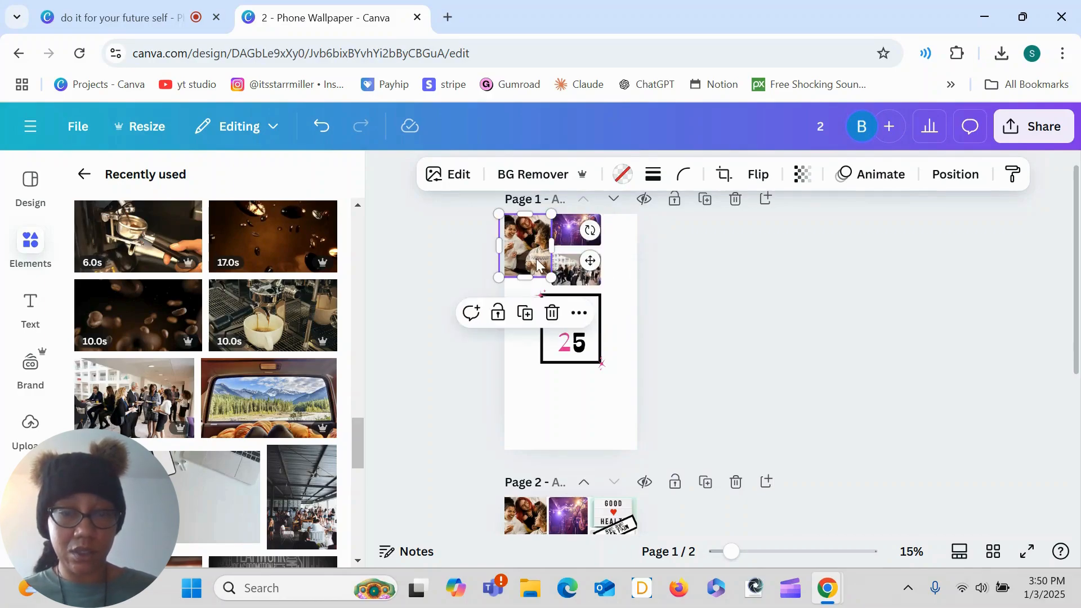
{"action": "left_click_drag", "start_coordinate": [549, 243], "coordinate": [546, 243]}
{"action": "left_click", "coordinate": [697, 249]}
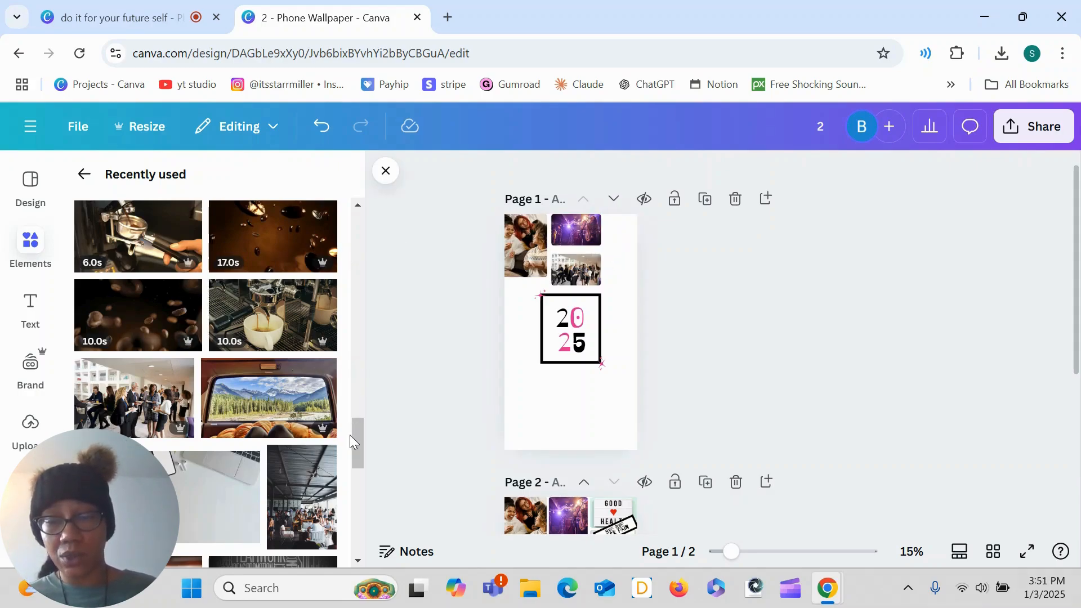
Step: Add the Good Health sign image, shrink it into the page's upper-right corner, and space the networking photo evenly above the 2025 box
{"action": "scroll", "coordinate": [352, 209], "scroll_direction": "up", "scroll_amount": 10}
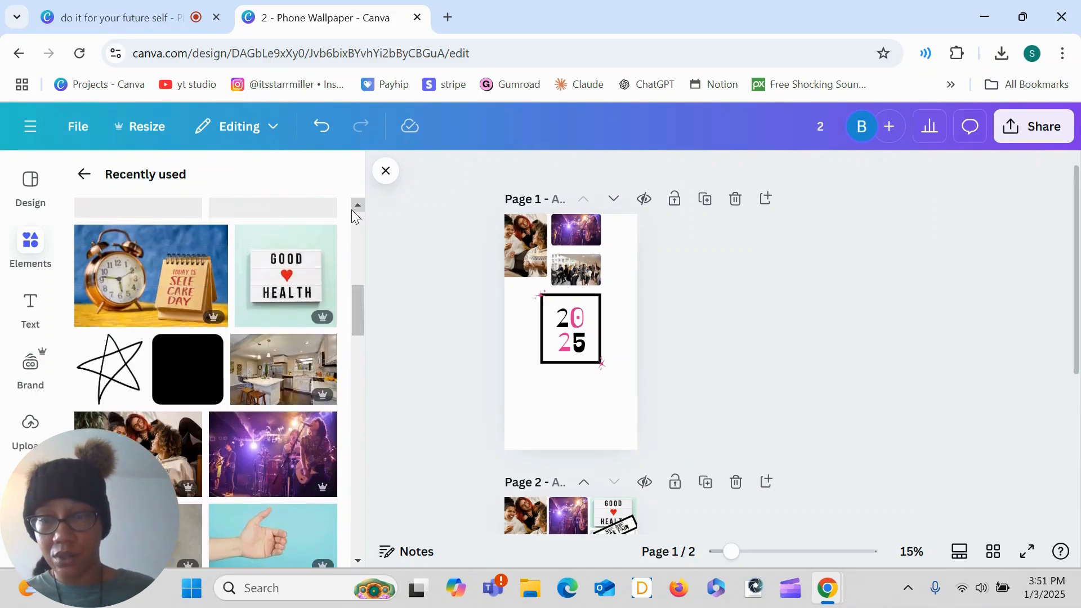
{"action": "left_click", "coordinate": [299, 280]}
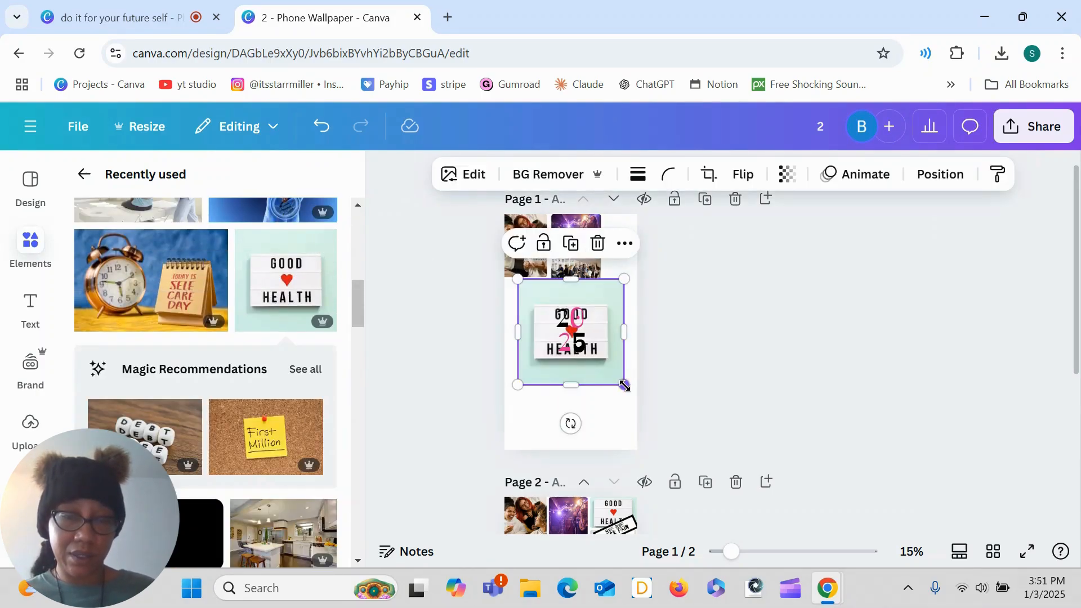
{"action": "mouse_move", "coordinate": [624, 386]}
{"action": "left_mouse_down"}
{"action": "mouse_move", "coordinate": [559, 314]}
{"action": "mouse_move", "coordinate": [560, 294]}
{"action": "left_mouse_up"}
{"action": "mouse_move", "coordinate": [533, 302]}
{"action": "left_mouse_down"}
{"action": "mouse_move", "coordinate": [598, 235]}
{"action": "mouse_move", "coordinate": [618, 236]}
{"action": "left_mouse_up"}
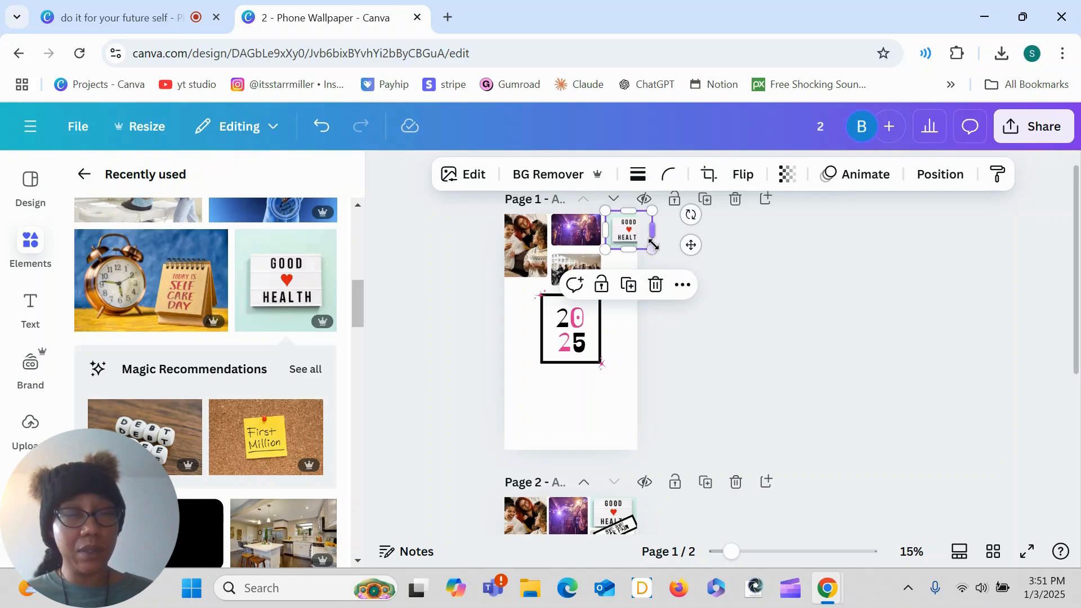
{"action": "mouse_move", "coordinate": [653, 244]}
{"action": "left_mouse_down"}
{"action": "mouse_move", "coordinate": [622, 228]}
{"action": "mouse_move", "coordinate": [622, 247]}
{"action": "mouse_move", "coordinate": [591, 267]}
{"action": "left_mouse_up"}
{"action": "left_click", "coordinate": [592, 269]}
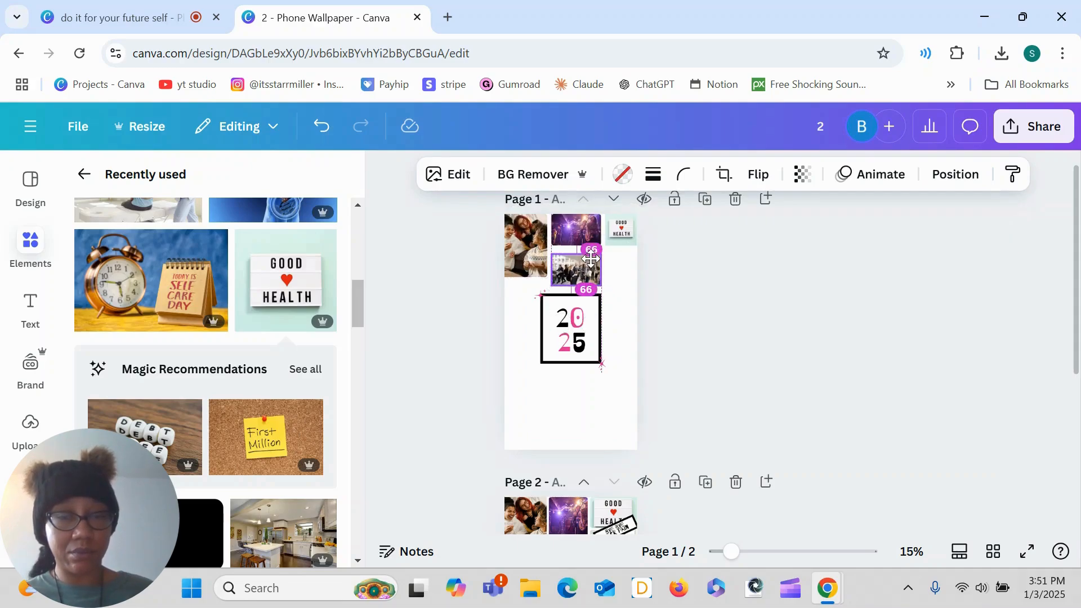
{"action": "left_click", "coordinate": [674, 276]}
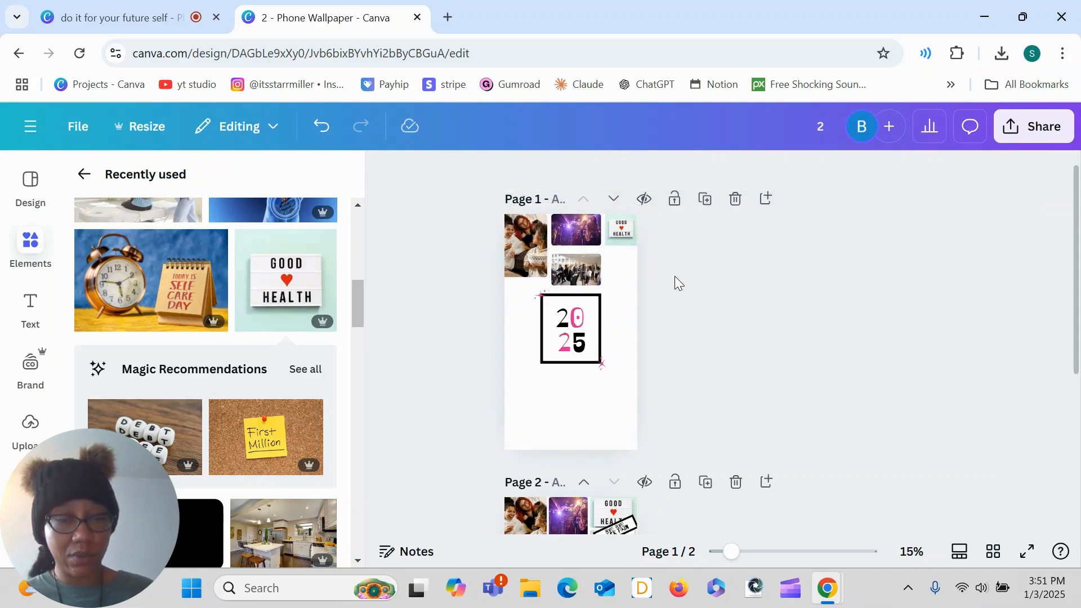
Step: Following the page 2 collage, add the back-massage photo to page 1 and shrink it to fit directly beneath the Good Health image
{"action": "scroll", "coordinate": [571, 338], "scroll_direction": "down", "scroll_amount": 2}
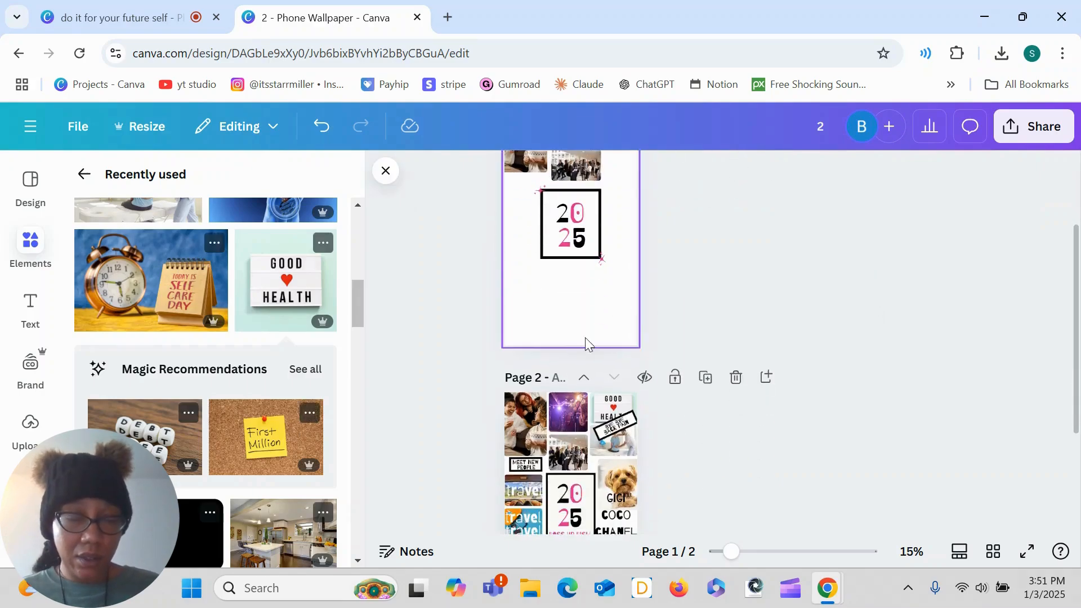
{"action": "scroll", "coordinate": [632, 447], "scroll_direction": "down", "scroll_amount": 1}
{"action": "scroll", "coordinate": [838, 386], "scroll_direction": "up", "scroll_amount": 5}
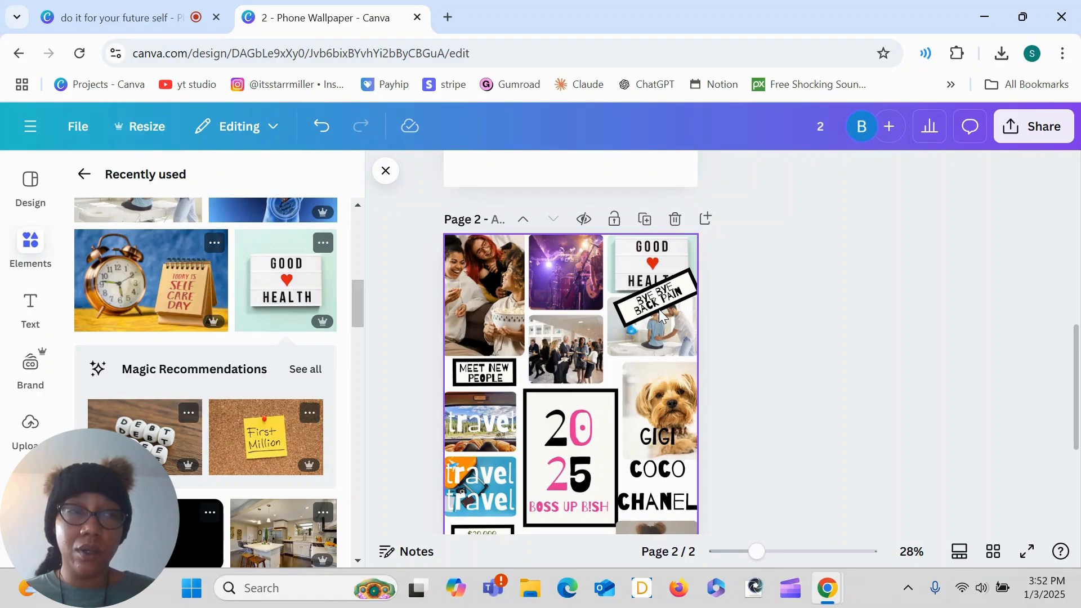
{"action": "scroll", "coordinate": [660, 315], "scroll_direction": "up", "scroll_amount": 8}
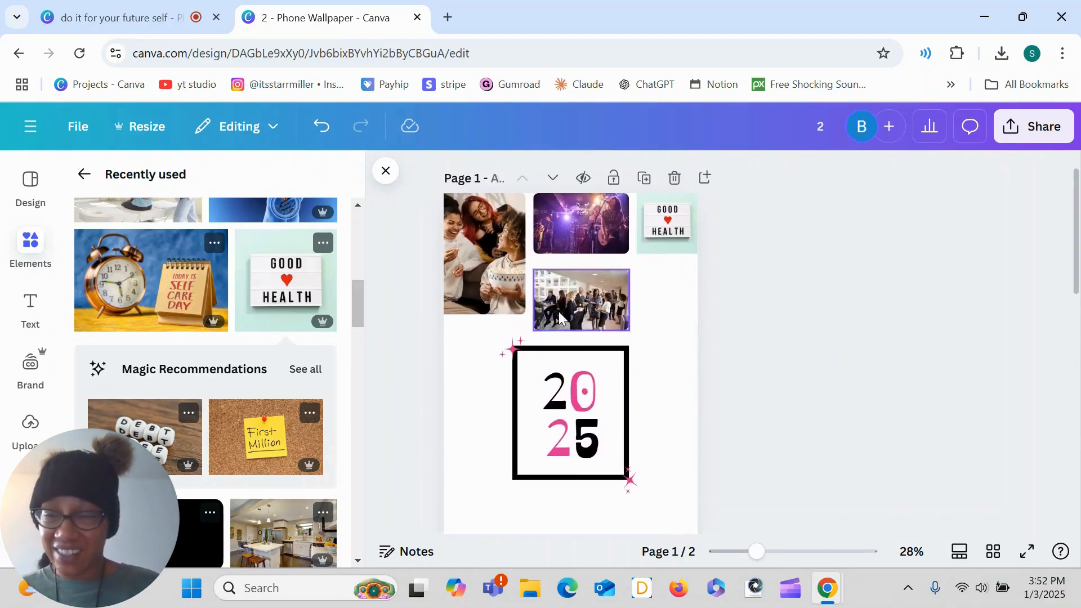
{"action": "left_click", "coordinate": [358, 205]}
{"action": "left_click", "coordinate": [137, 310]}
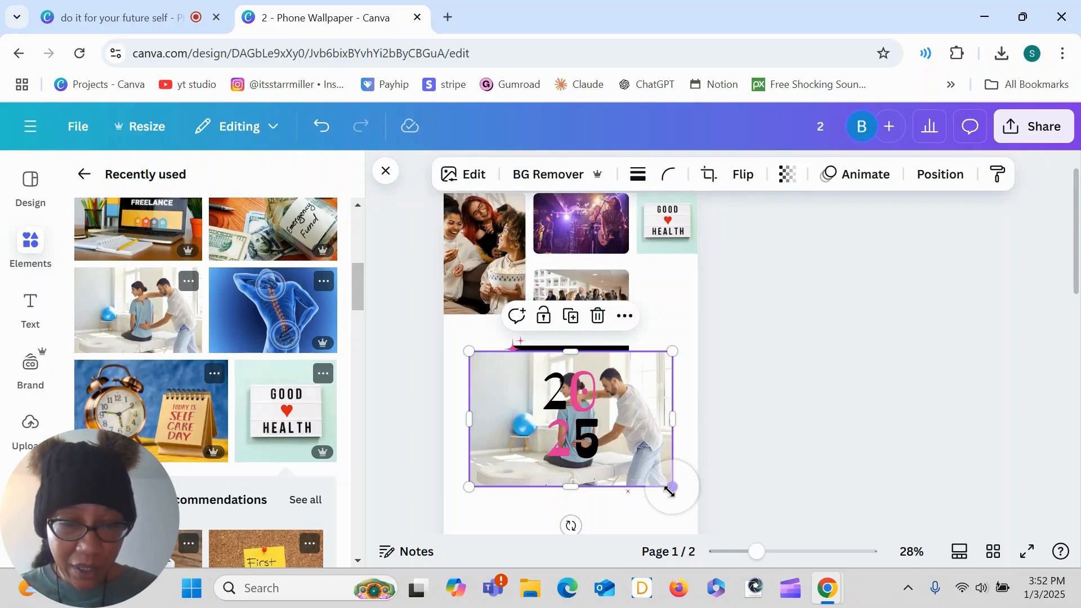
{"action": "mouse_move", "coordinate": [670, 487]}
{"action": "left_mouse_down"}
{"action": "mouse_move", "coordinate": [534, 394]}
{"action": "mouse_move", "coordinate": [559, 292]}
{"action": "mouse_move", "coordinate": [670, 276]}
{"action": "mouse_move", "coordinate": [654, 279]}
{"action": "left_mouse_up"}
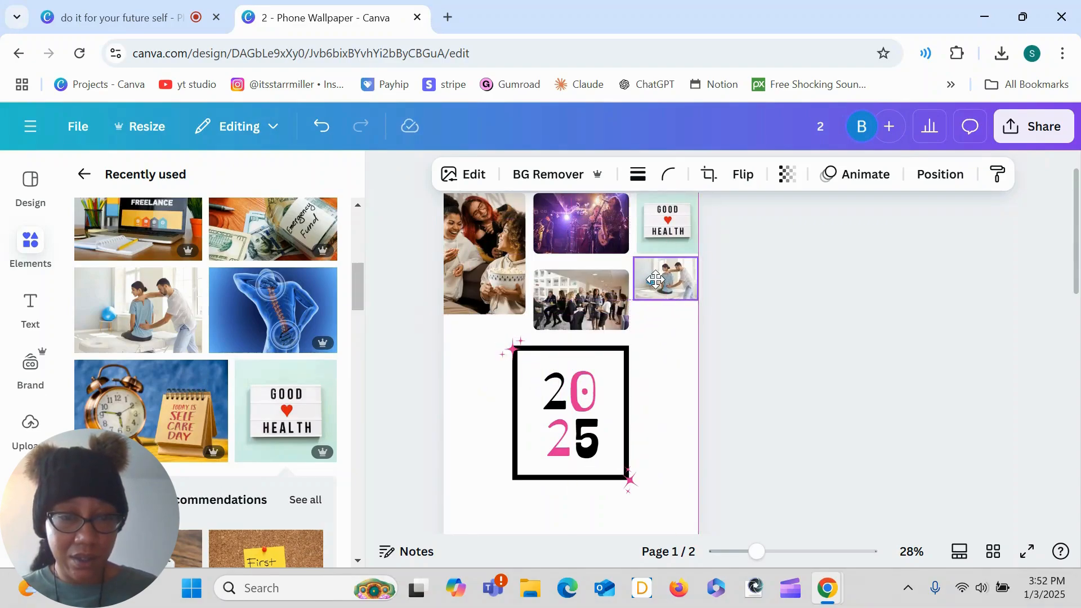
Step: Widen the Good Health image slightly on its inner side to align it with the massage photo beneath
{"action": "left_click", "coordinate": [671, 249]}
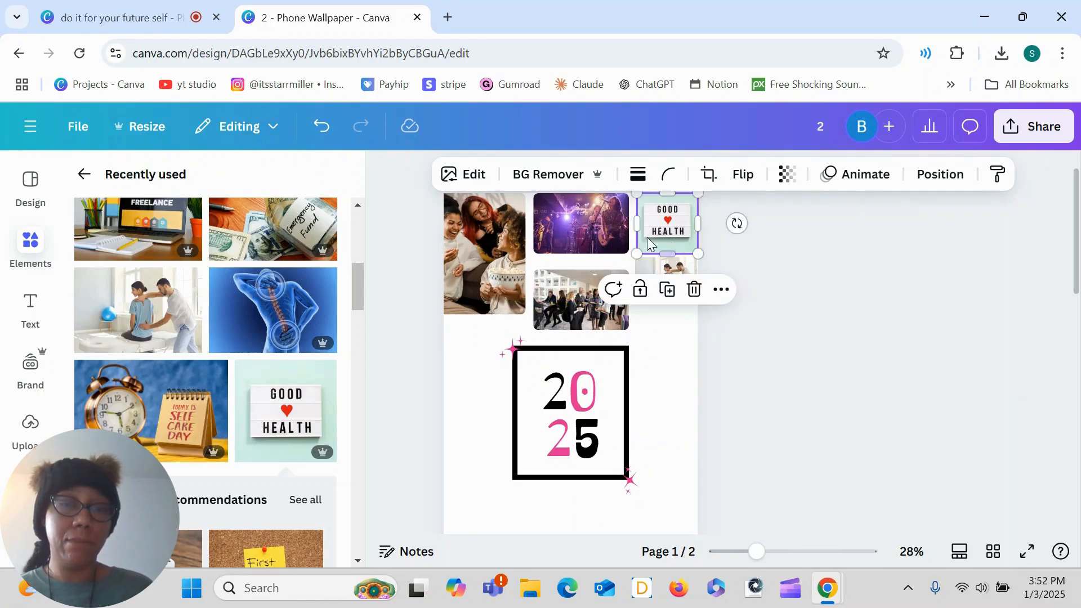
{"action": "left_click_drag", "start_coordinate": [633, 225], "coordinate": [634, 226]}
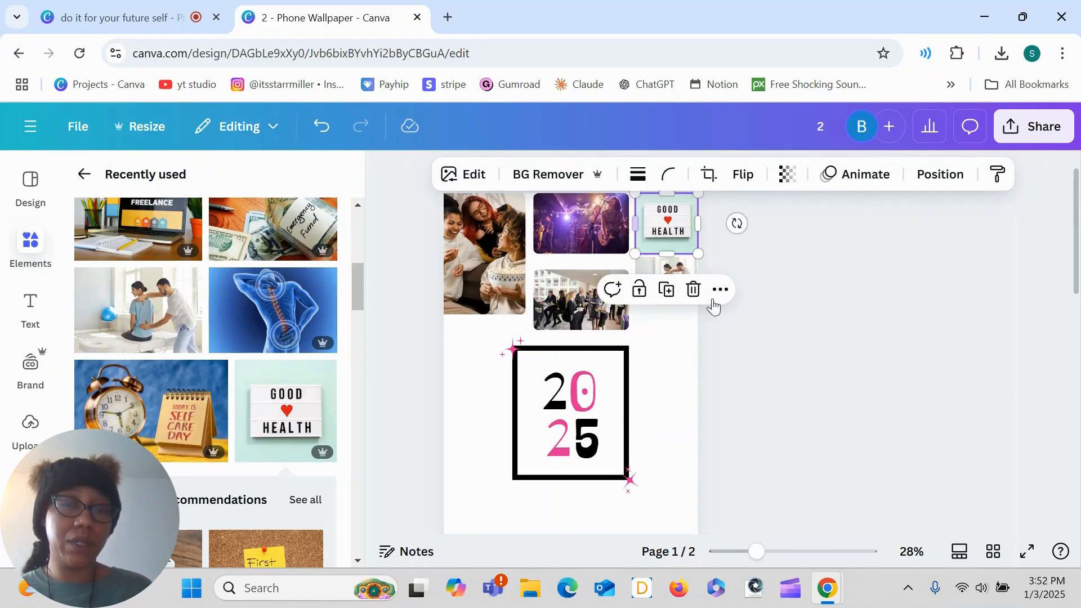
{"action": "left_click", "coordinate": [678, 345]}
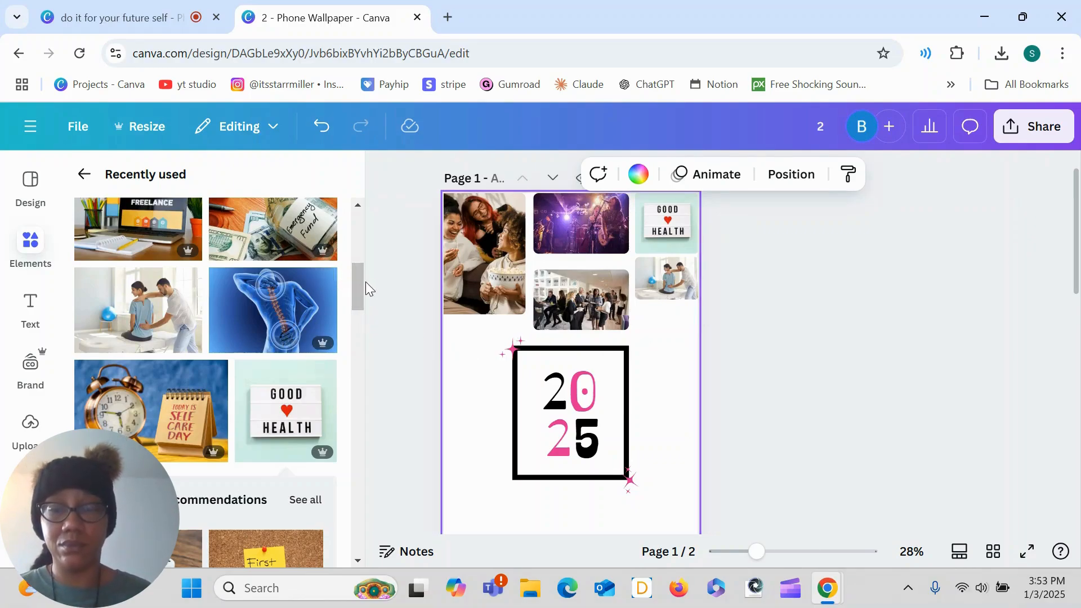
Step: Add the recently used photo of the terrier leaning on a ledge and shrink it to less than half size
{"action": "left_click_drag", "start_coordinate": [364, 285], "coordinate": [361, 234]}
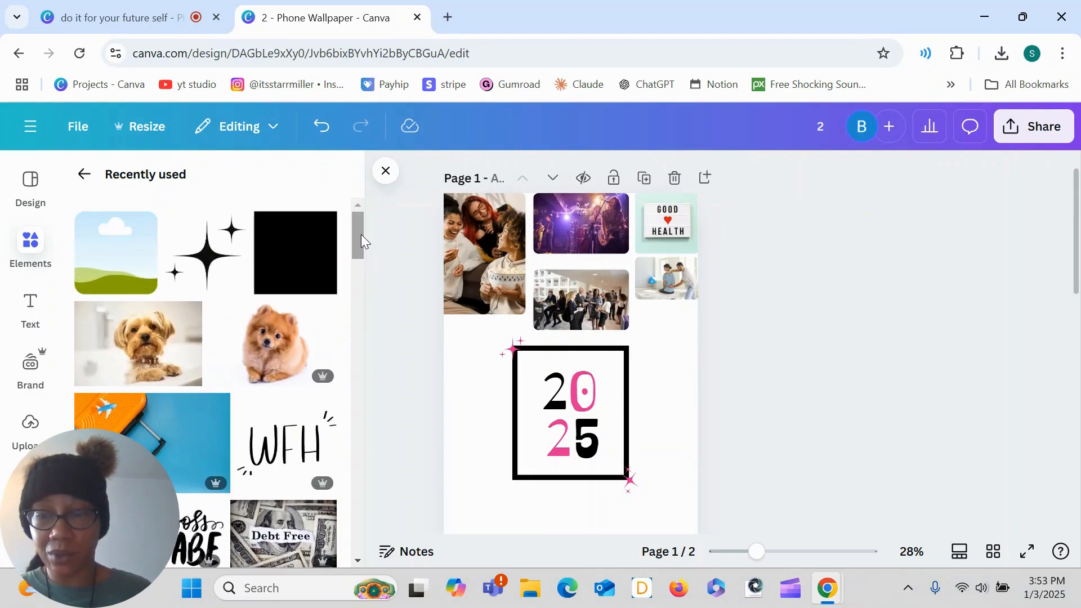
{"action": "left_click", "coordinate": [149, 350]}
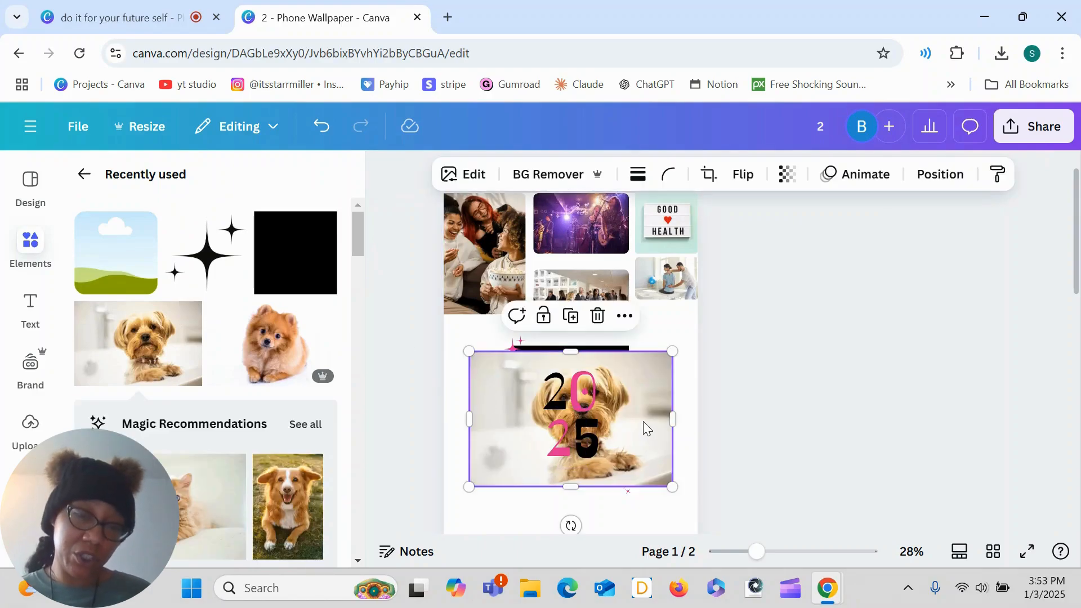
{"action": "left_click_drag", "start_coordinate": [644, 428], "coordinate": [674, 376]}
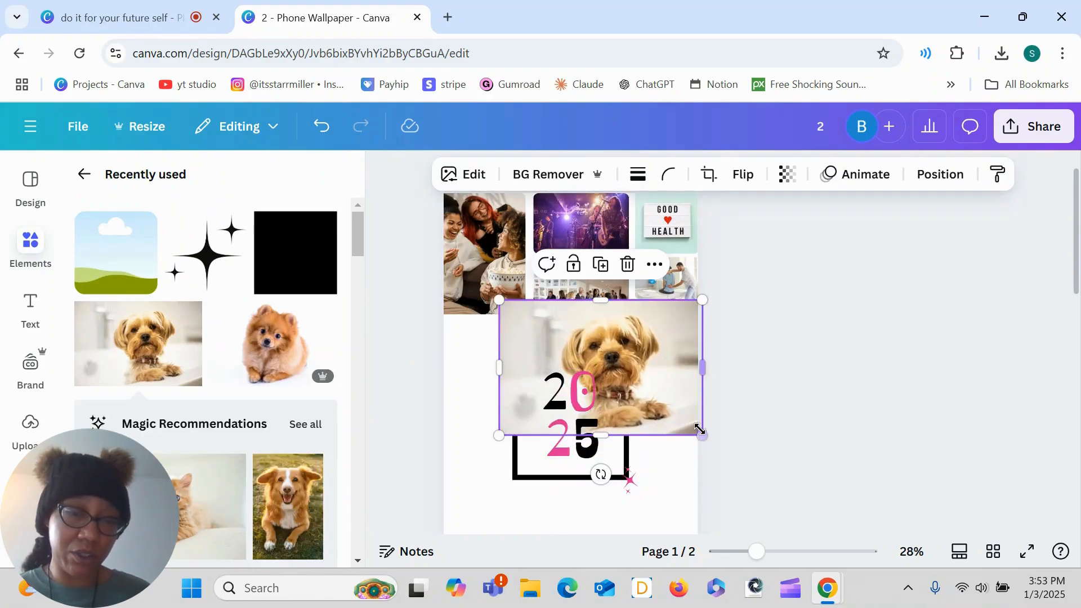
{"action": "left_click_drag", "start_coordinate": [698, 431], "coordinate": [597, 354]}
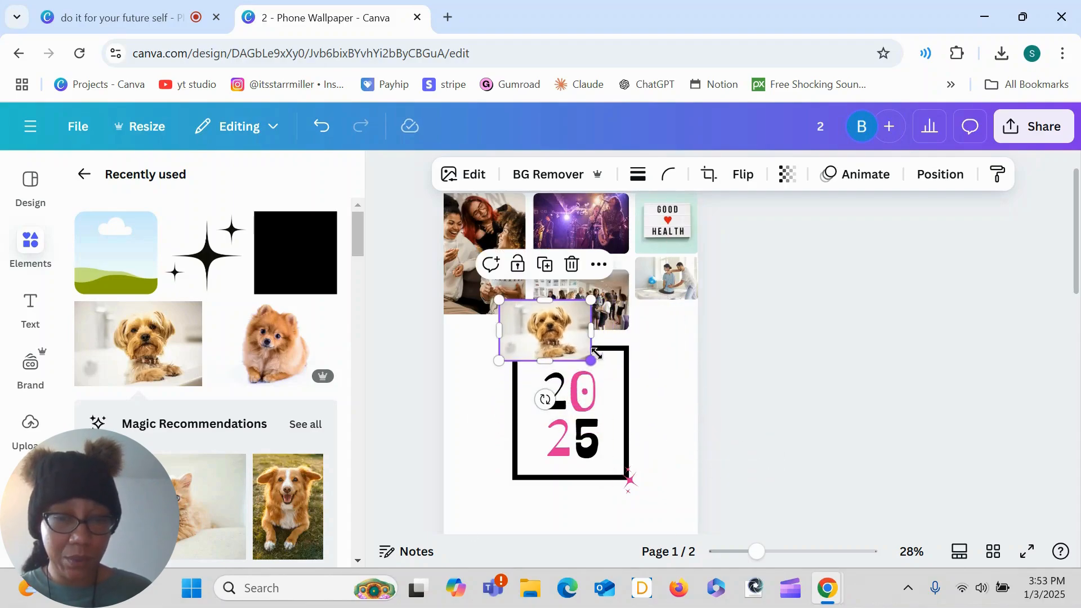
Step: Flip the dog photo horizontally and fit it under the massage photo, with the same 13 spacing as between the images above
{"action": "left_click", "coordinate": [742, 174]}
{"action": "left_click", "coordinate": [730, 223]}
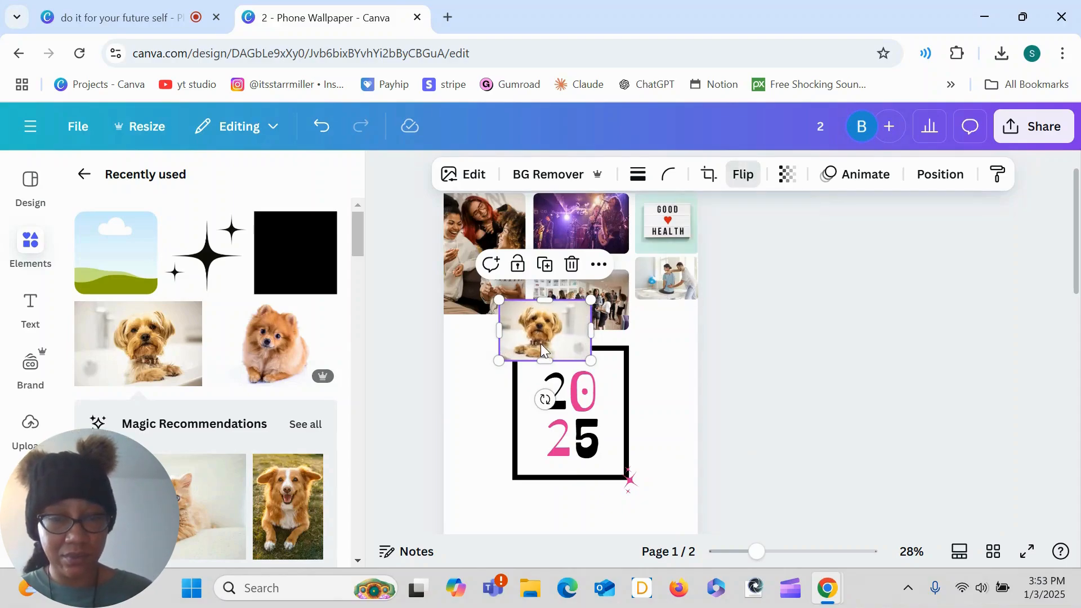
{"action": "left_click_drag", "start_coordinate": [542, 345], "coordinate": [662, 344]}
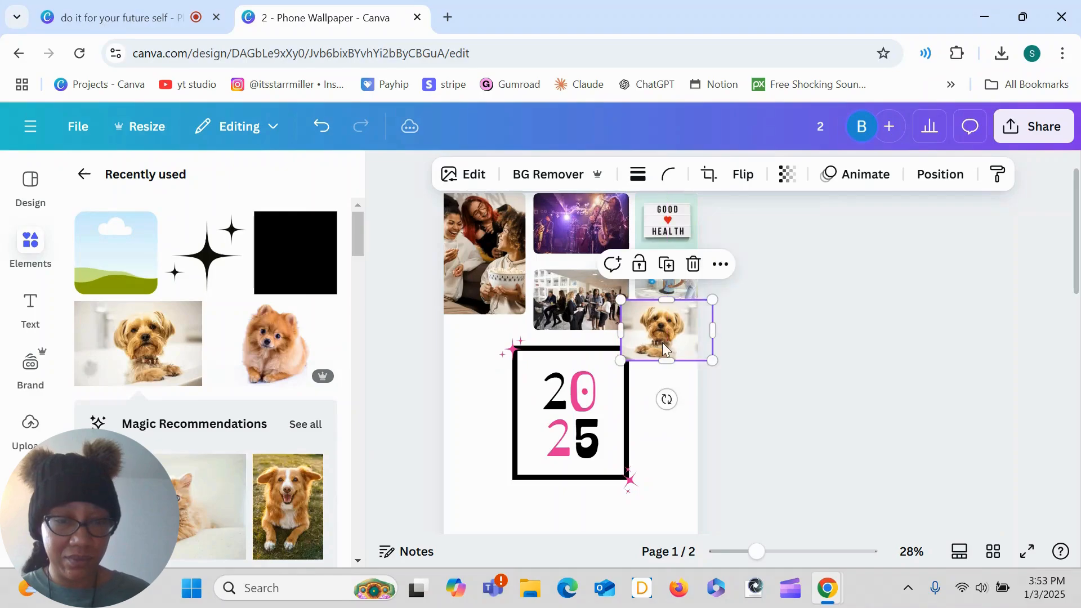
{"action": "left_click", "coordinate": [715, 374]}
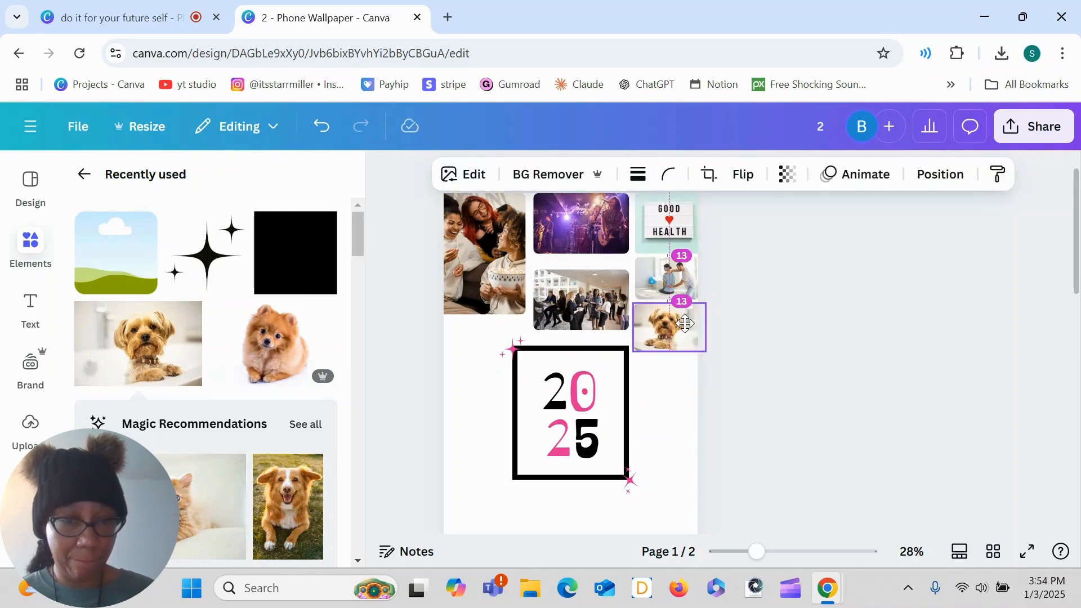
{"action": "left_click_drag", "start_coordinate": [682, 319], "coordinate": [678, 318]}
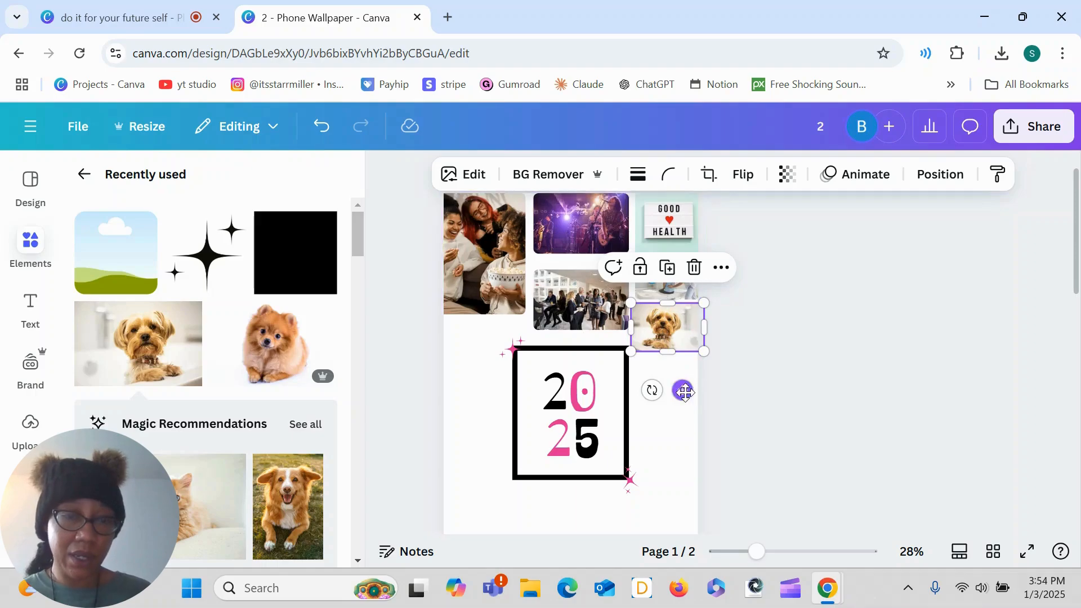
{"action": "left_click", "coordinate": [661, 421]}
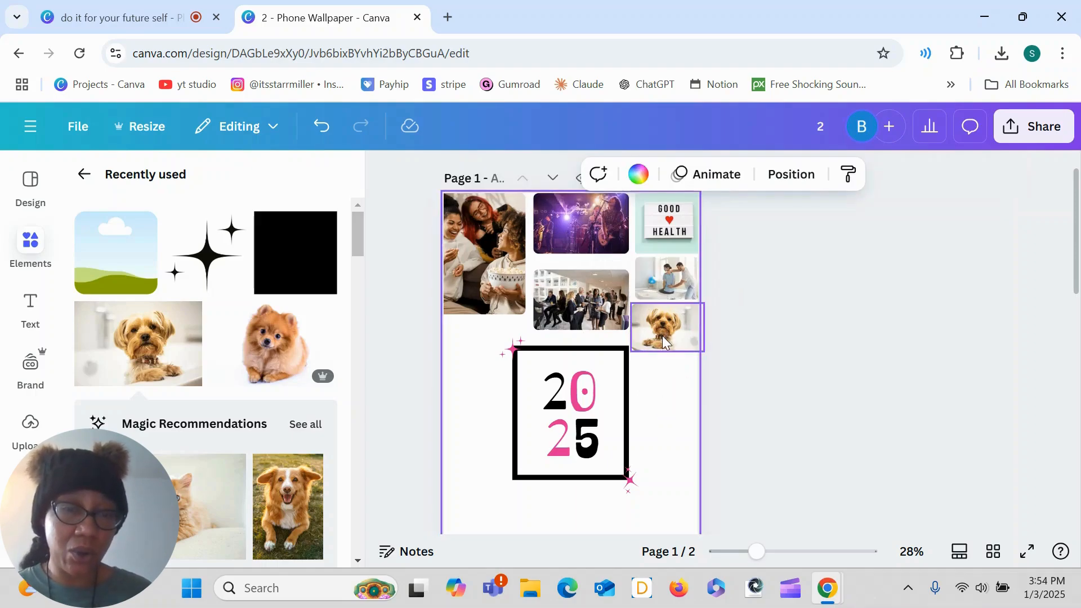
Step: Narrow the concert and networking photos equally from their right edges to free space for the right-hand column
{"action": "left_click", "coordinate": [576, 237]}
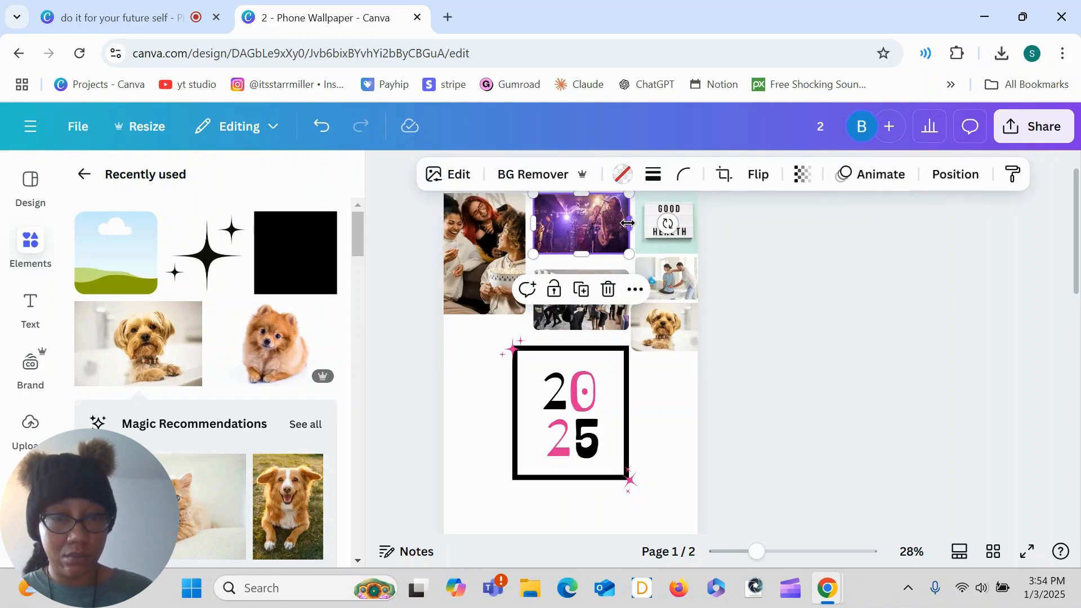
{"action": "left_click_drag", "start_coordinate": [627, 224], "coordinate": [621, 224]}
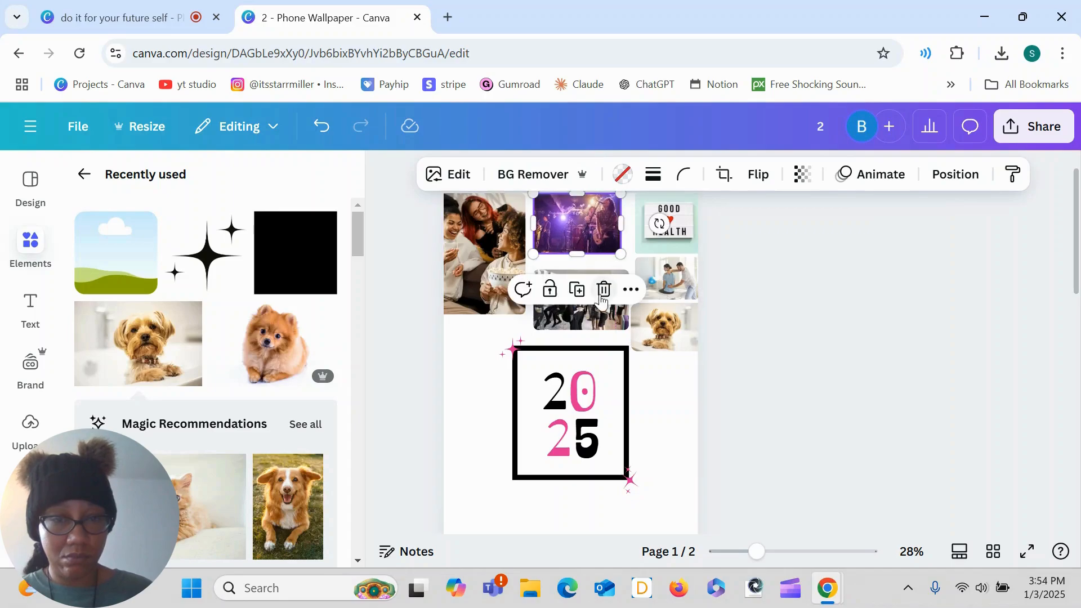
{"action": "left_click", "coordinate": [580, 324]}
{"action": "left_click_drag", "start_coordinate": [628, 298], "coordinate": [617, 297]}
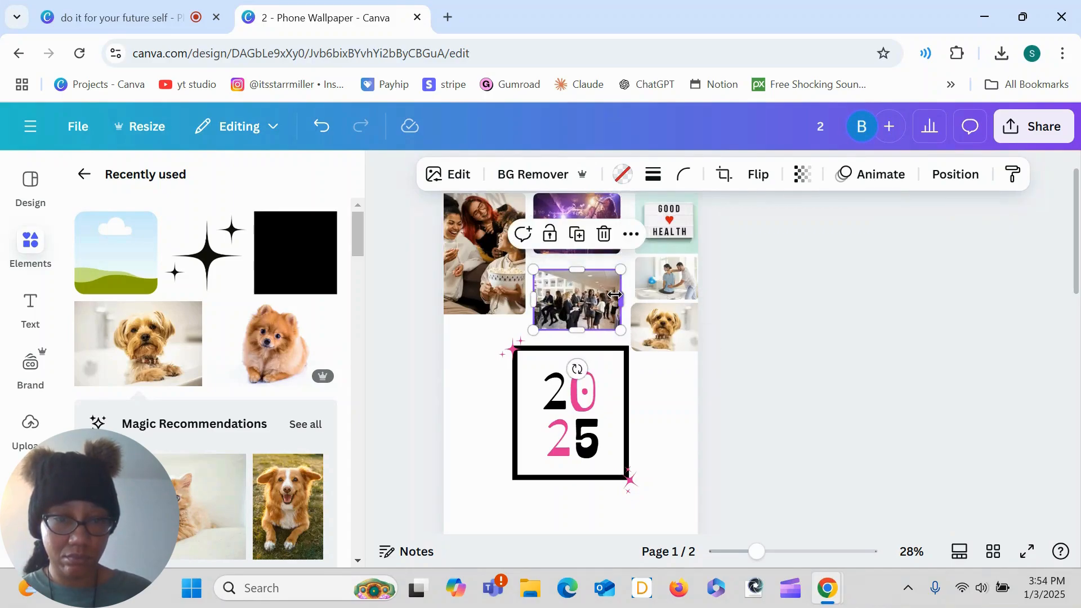
Step: Widen the Good Health, massage and dog photos toward the middle column so their left edges line up
{"action": "left_click", "coordinate": [650, 224]}
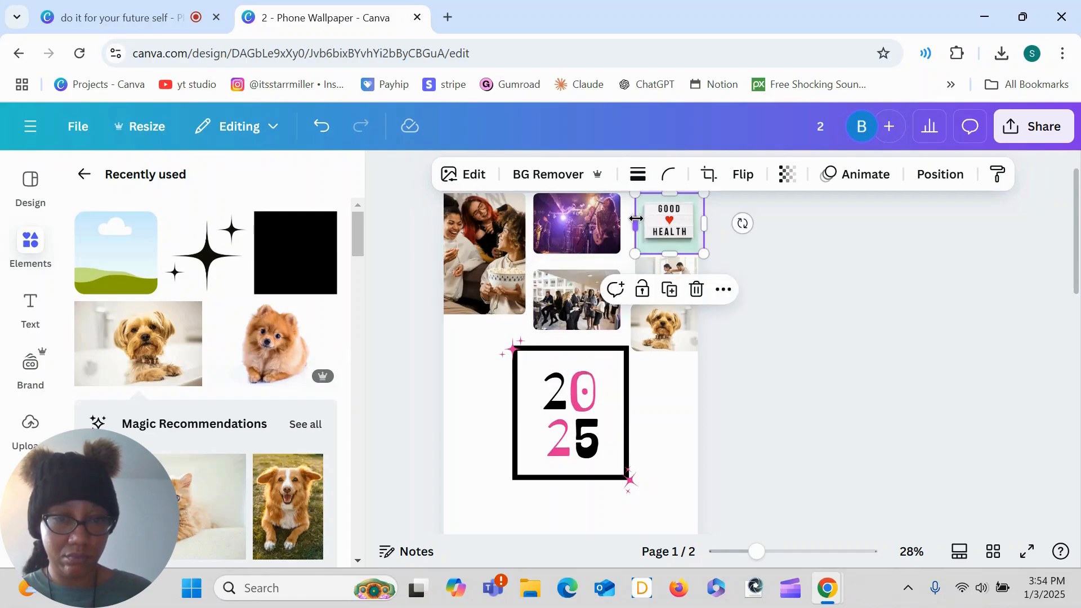
{"action": "left_click_drag", "start_coordinate": [635, 220], "coordinate": [630, 219]}
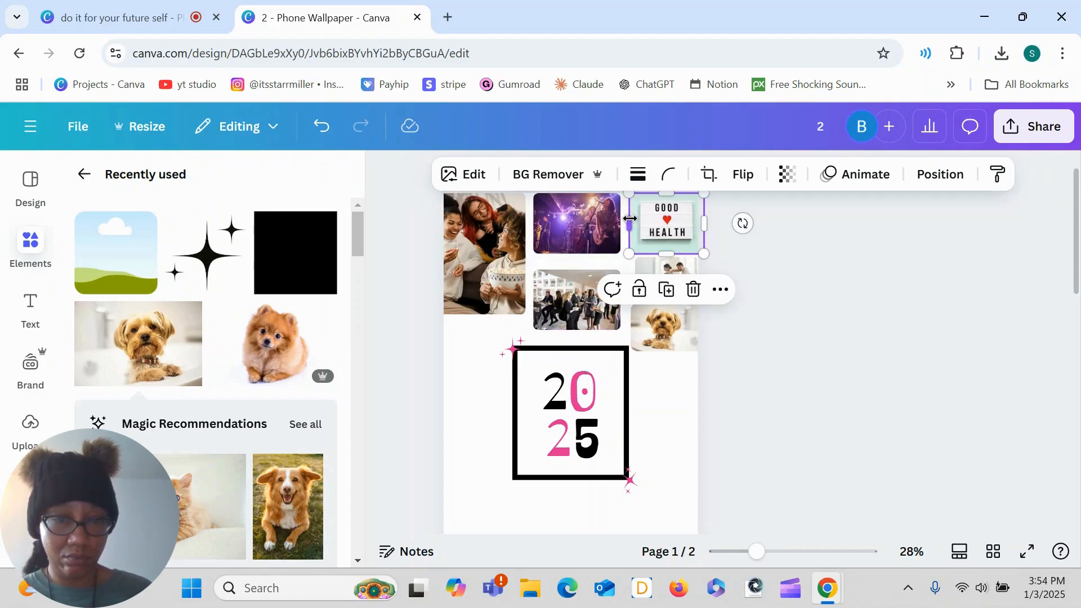
{"action": "left_click", "coordinate": [639, 277]}
{"action": "left_click_drag", "start_coordinate": [636, 277], "coordinate": [629, 278]}
{"action": "left_click", "coordinate": [653, 320]}
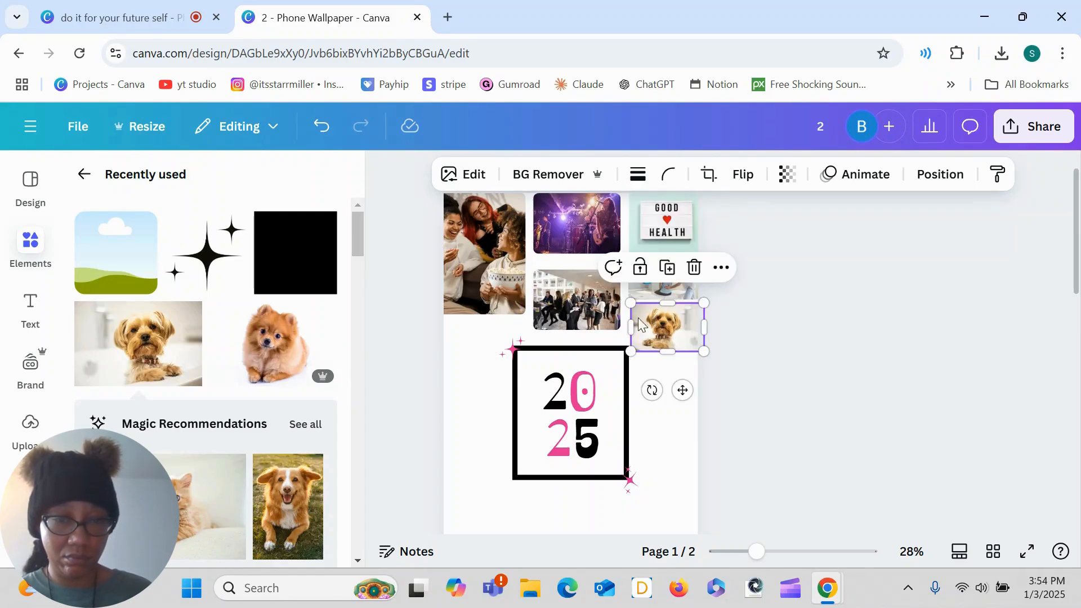
{"action": "left_click_drag", "start_coordinate": [631, 322], "coordinate": [626, 322]}
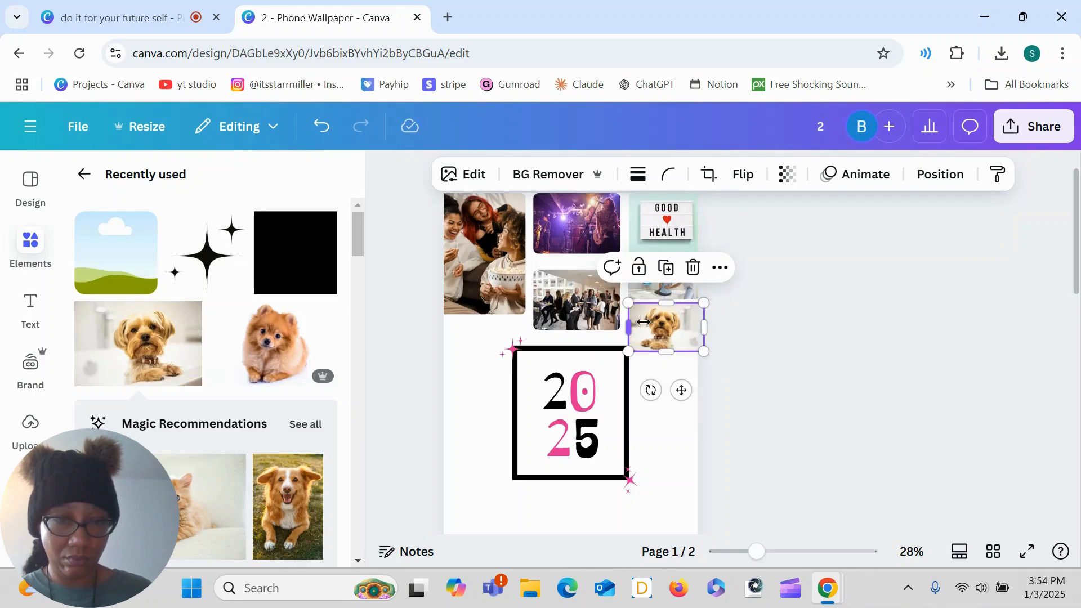
{"action": "left_click", "coordinate": [678, 386]}
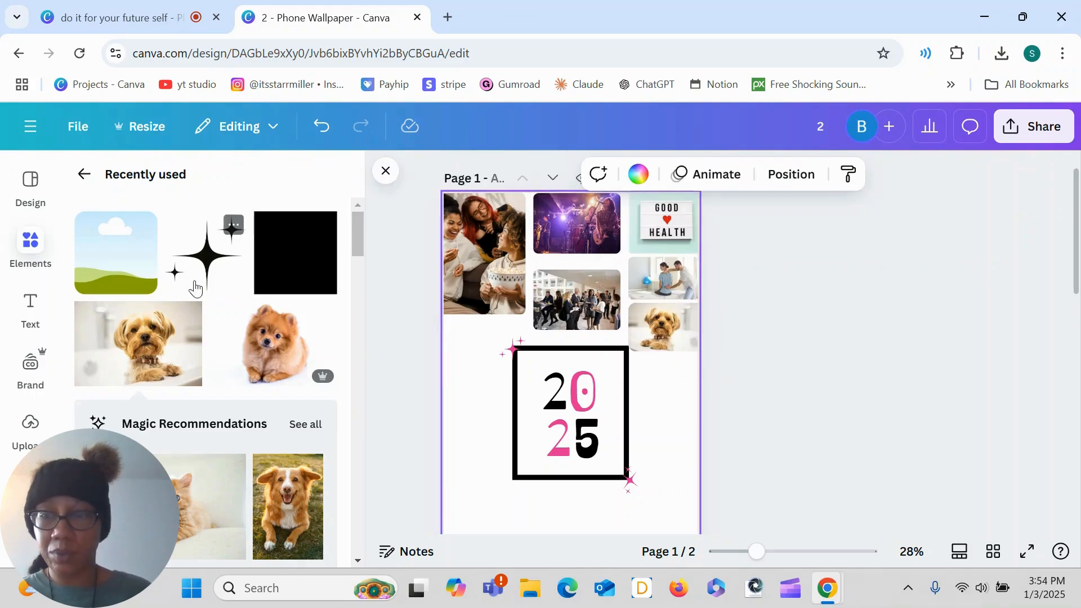
Step: Add a heading reading GIGI COCO CHANEL in capitals, with each word on its own line
{"action": "left_click", "coordinate": [30, 306]}
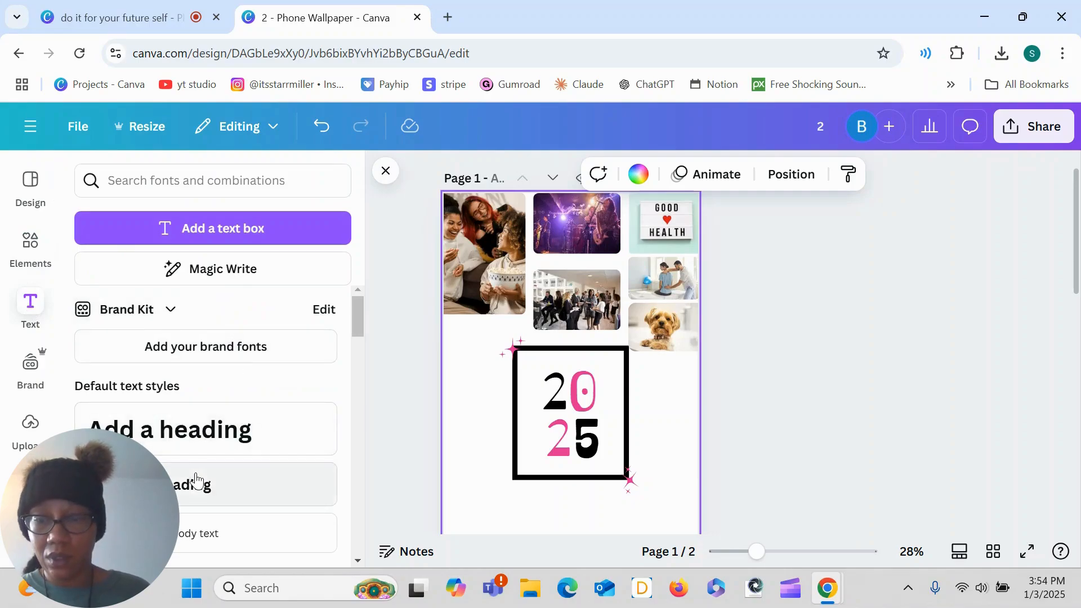
{"action": "left_click", "coordinate": [215, 429]}
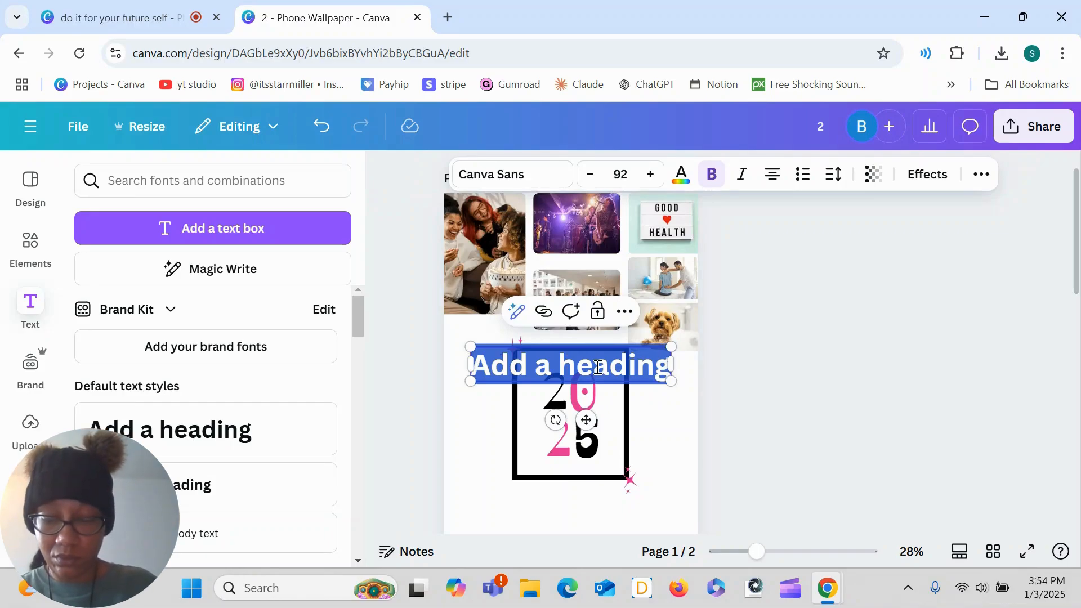
{"action": "key", "text": "Caps_Lock"}
{"action": "type", "text": "GIGI"}
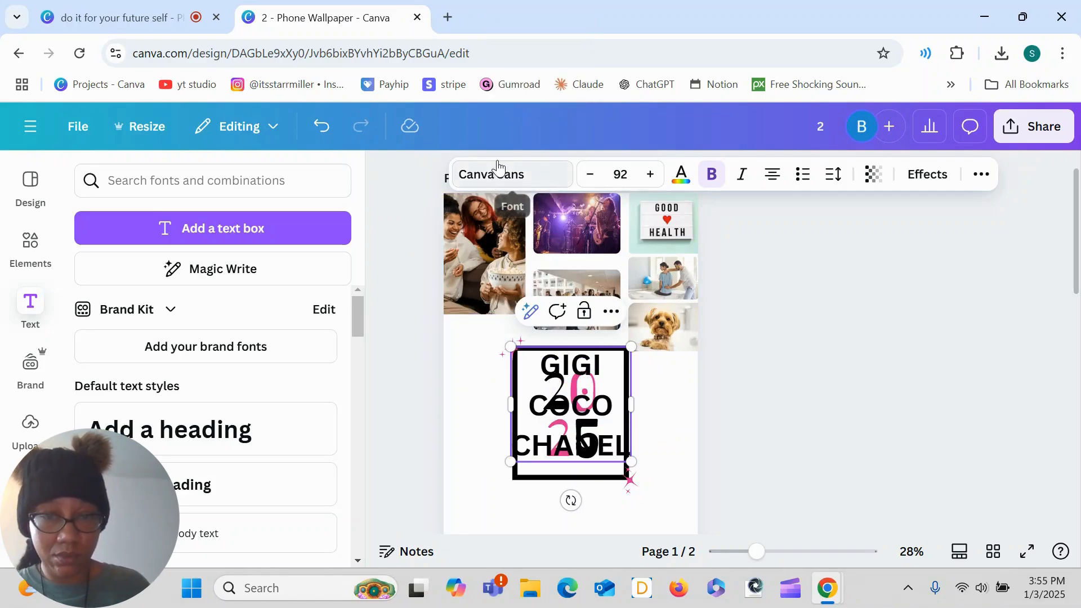
Step: Apply the Barriecito font to the GIGI COCO CHANEL heading and move the heading below the 2025 box
{"action": "left_click", "coordinate": [495, 174]}
{"action": "type", "text": "barr"}
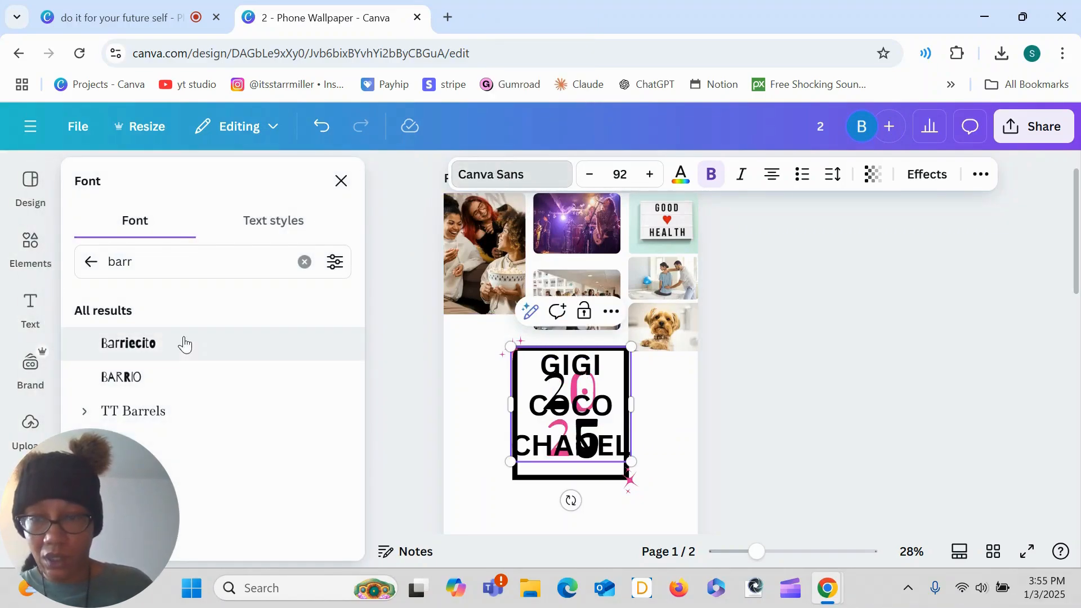
{"action": "left_click", "coordinate": [188, 349]}
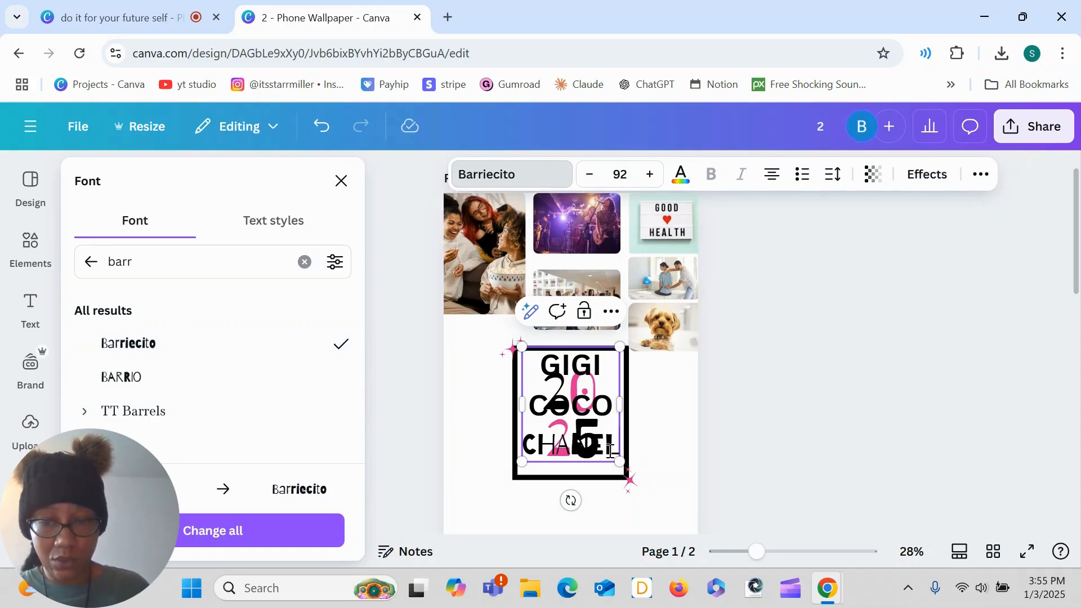
{"action": "key", "text": "ctrl+z"}
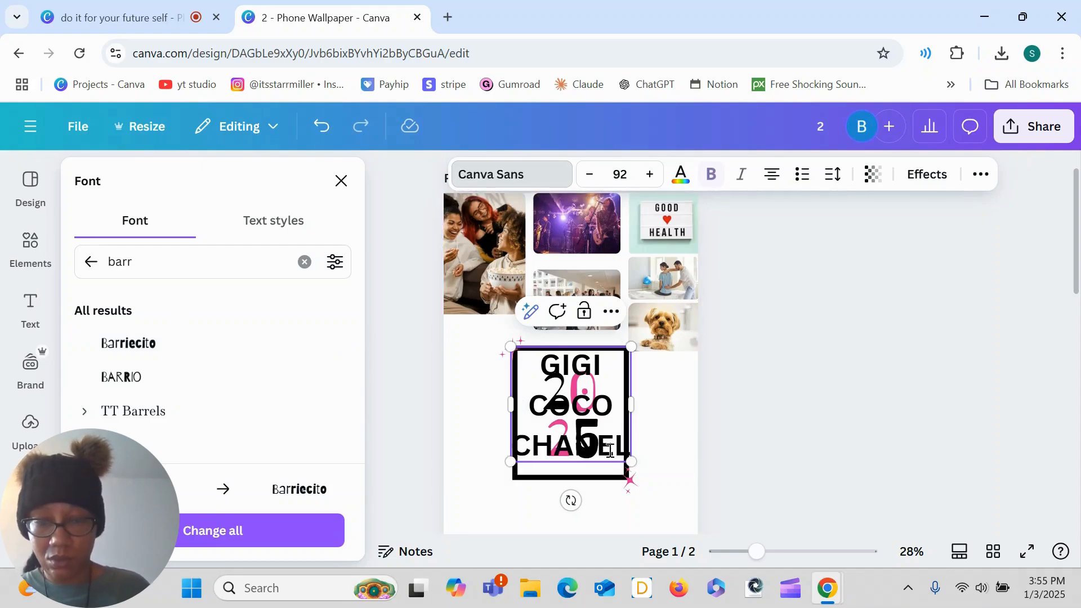
{"action": "left_click", "coordinate": [663, 434]}
{"action": "left_click_drag", "start_coordinate": [629, 400], "coordinate": [612, 513]}
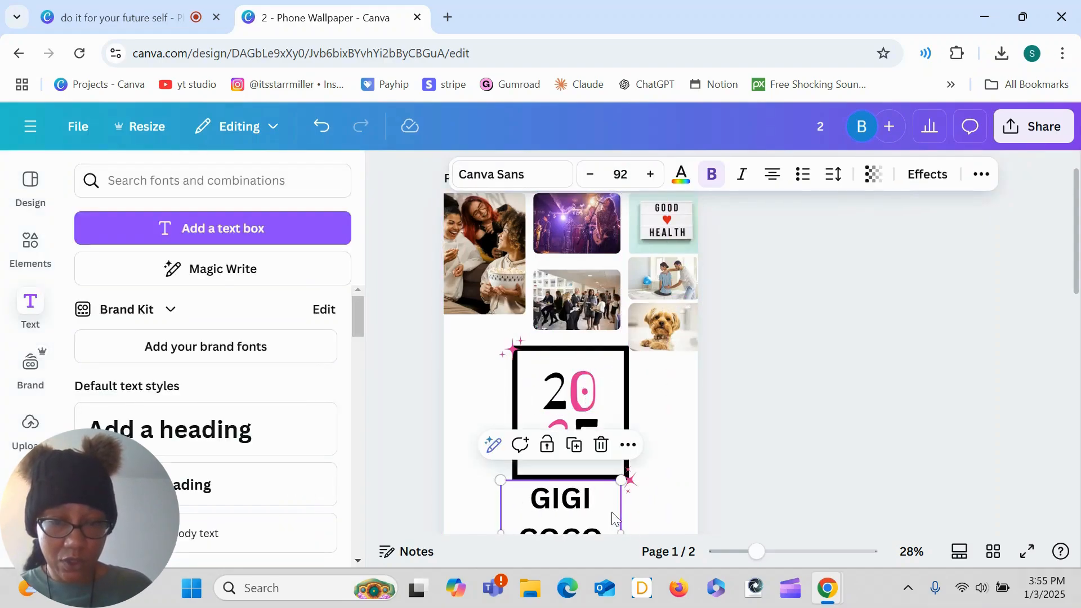
Step: Shrink the GIGI COCO CHANEL heading to size 48.5 and place it beside the 2025 box, overlapping the dog photo's lower edge
{"action": "scroll", "coordinate": [612, 512], "scroll_direction": "down", "scroll_amount": 2}
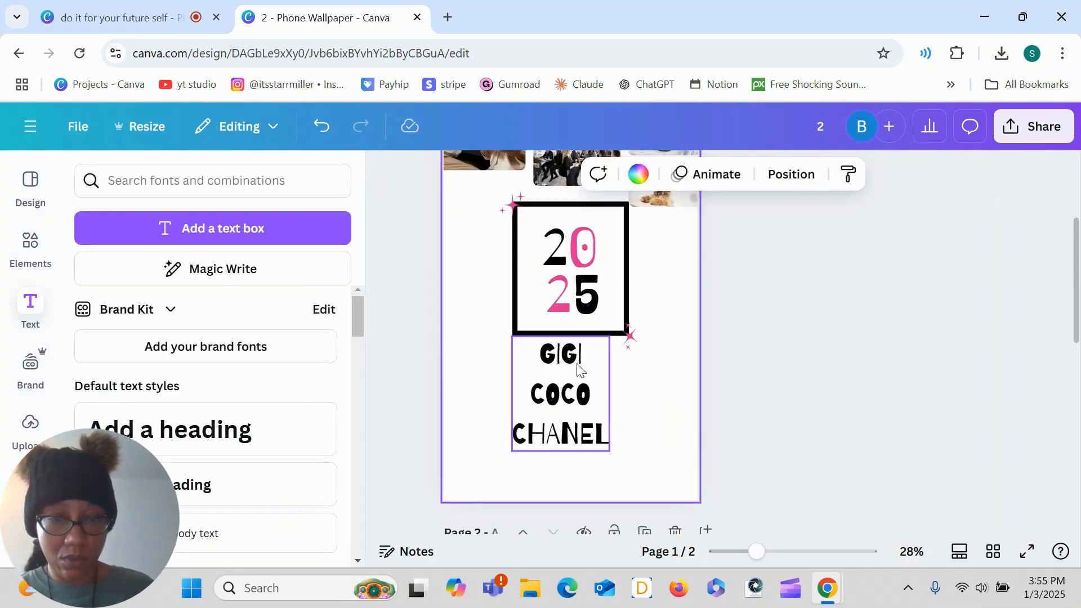
{"action": "left_click", "coordinate": [573, 359]}
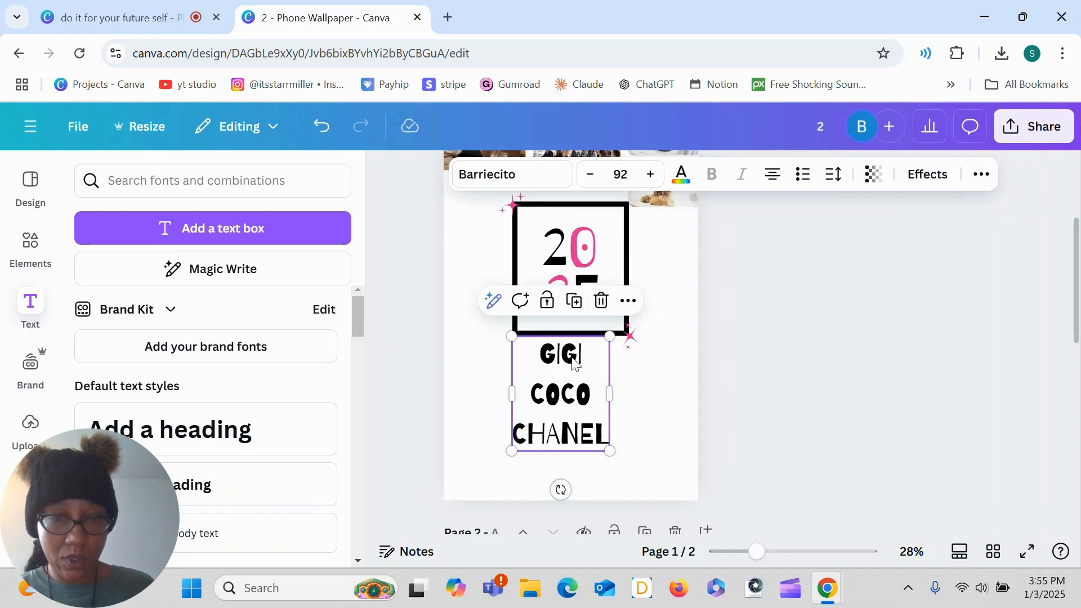
{"action": "left_click", "coordinate": [574, 358]}
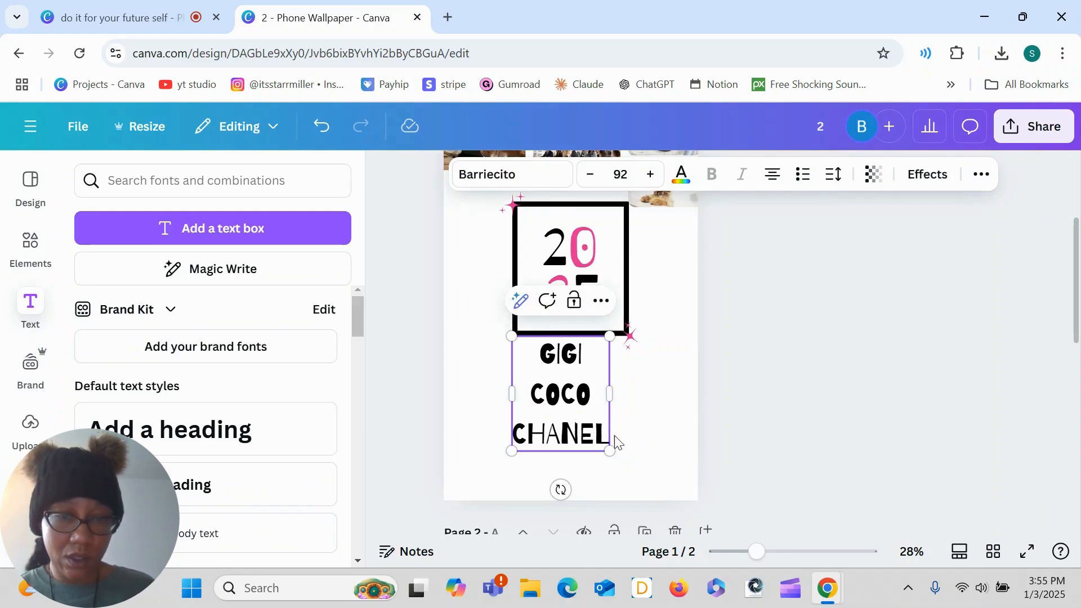
{"action": "left_click_drag", "start_coordinate": [613, 451], "coordinate": [563, 397]}
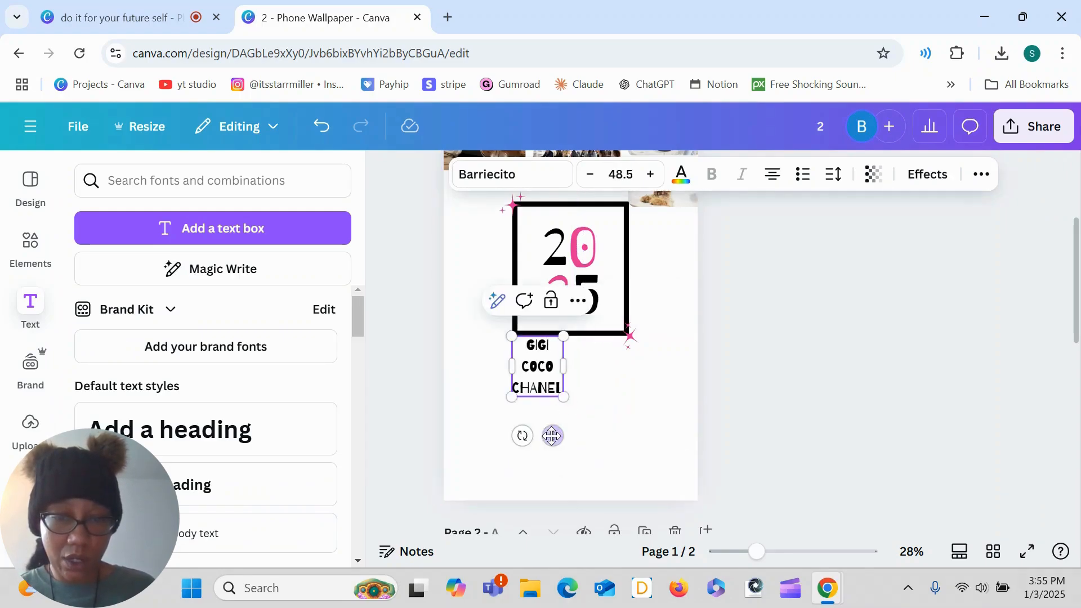
{"action": "scroll", "coordinate": [564, 397], "scroll_direction": "up", "scroll_amount": 2}
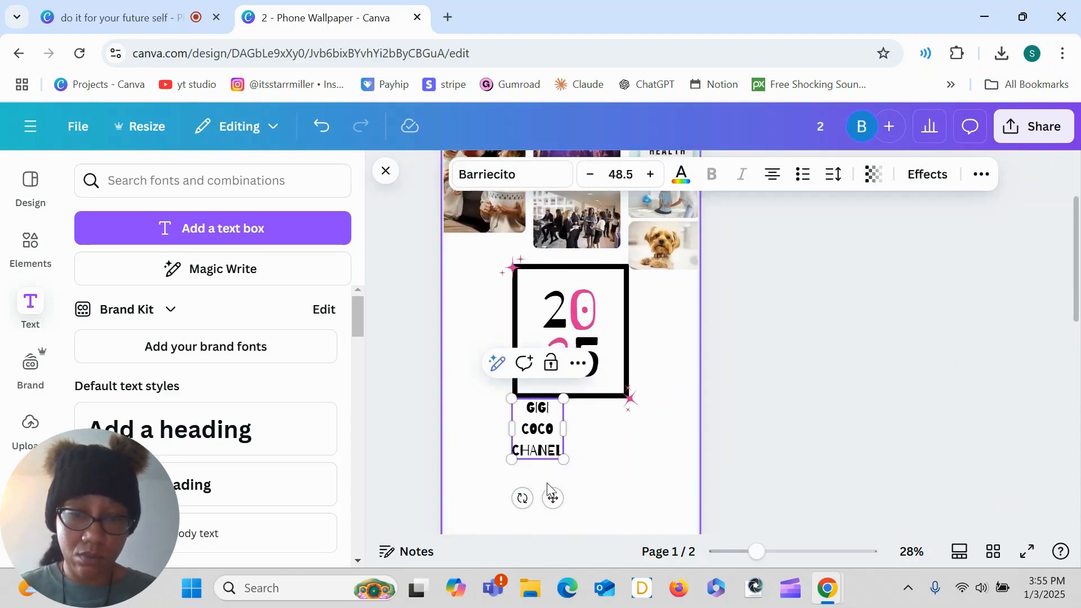
{"action": "left_click_drag", "start_coordinate": [551, 500], "coordinate": [675, 358]}
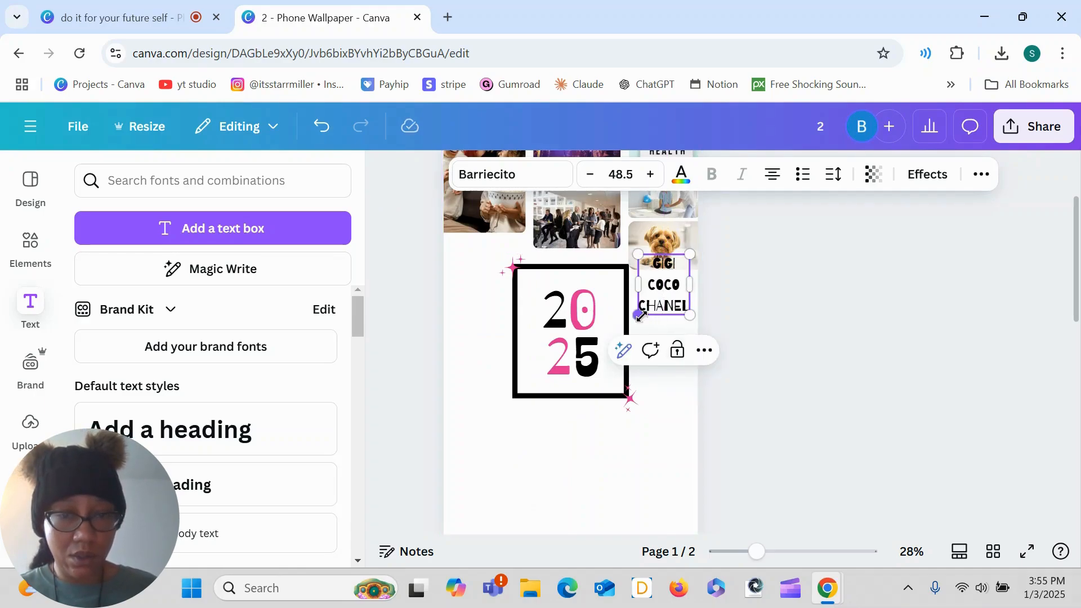
Step: Add the recently used square, place it over the concert and Good Health photos, and fill it with black
{"action": "scroll", "coordinate": [741, 387], "scroll_direction": "down", "scroll_amount": 4}
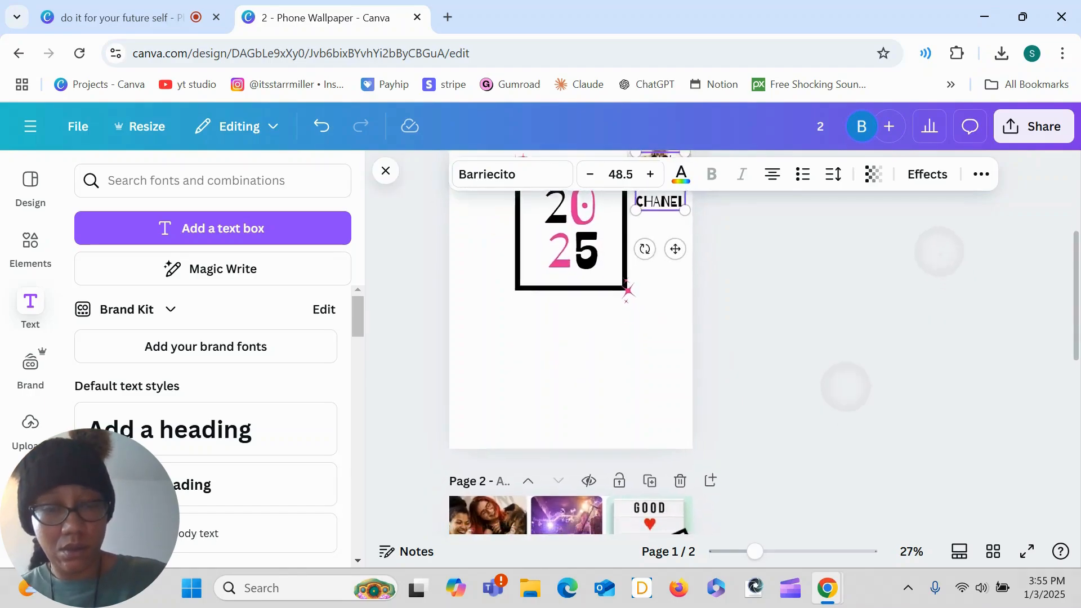
{"action": "scroll", "coordinate": [571, 315], "scroll_direction": "down", "scroll_amount": 3}
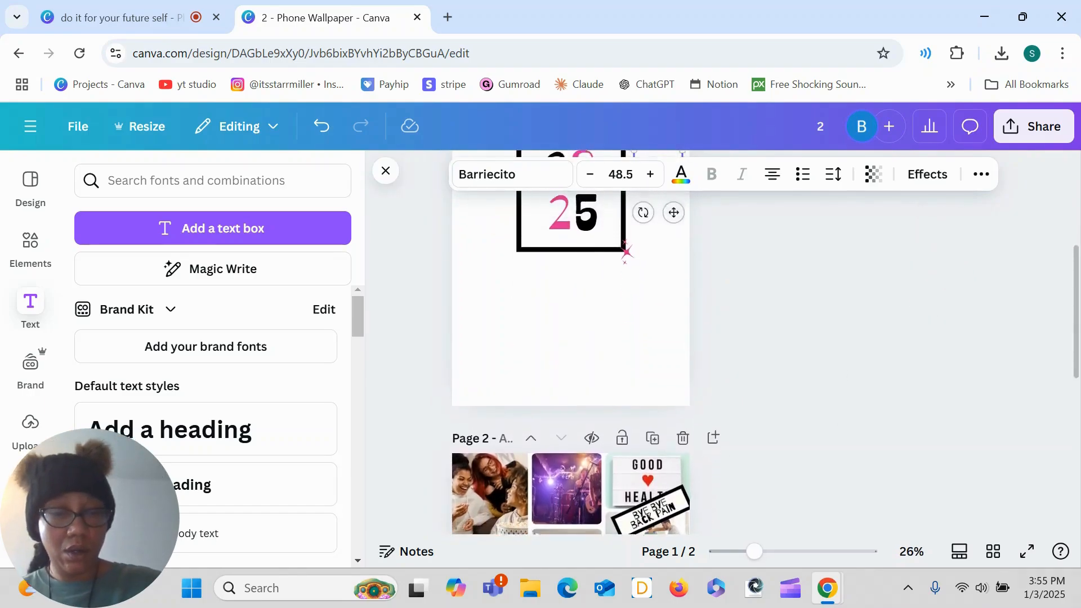
{"action": "scroll", "coordinate": [571, 315], "scroll_direction": "up", "scroll_amount": 4}
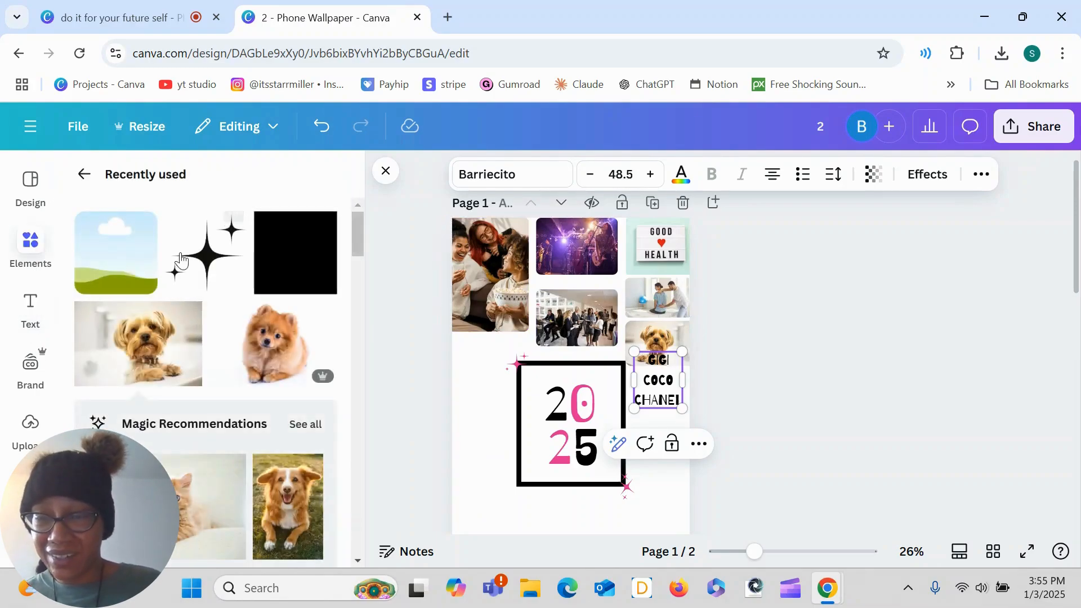
{"action": "left_click", "coordinate": [263, 253]}
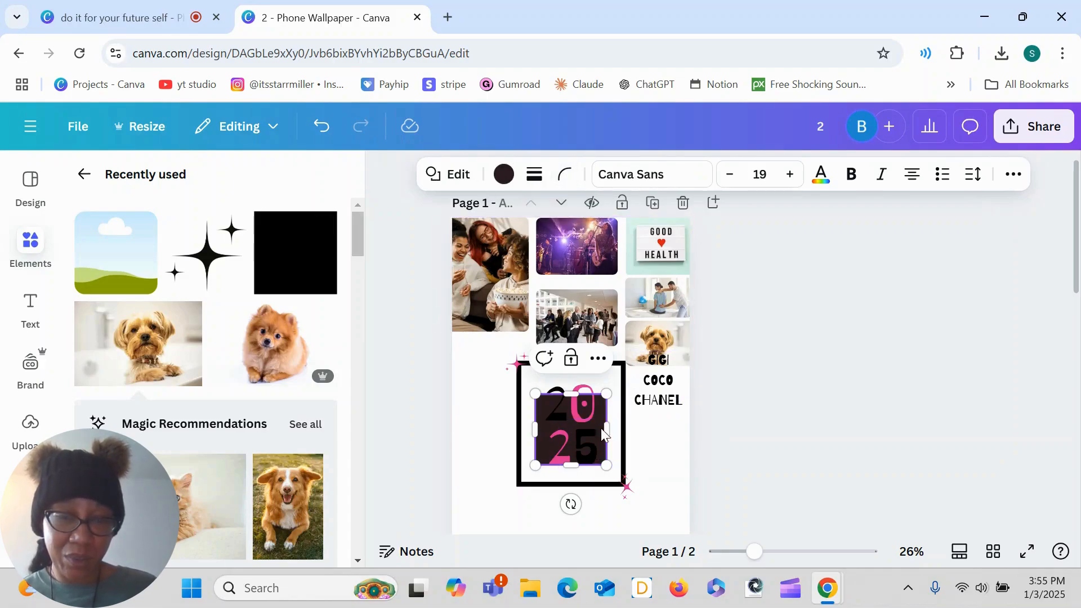
{"action": "left_click_drag", "start_coordinate": [602, 414], "coordinate": [653, 286]}
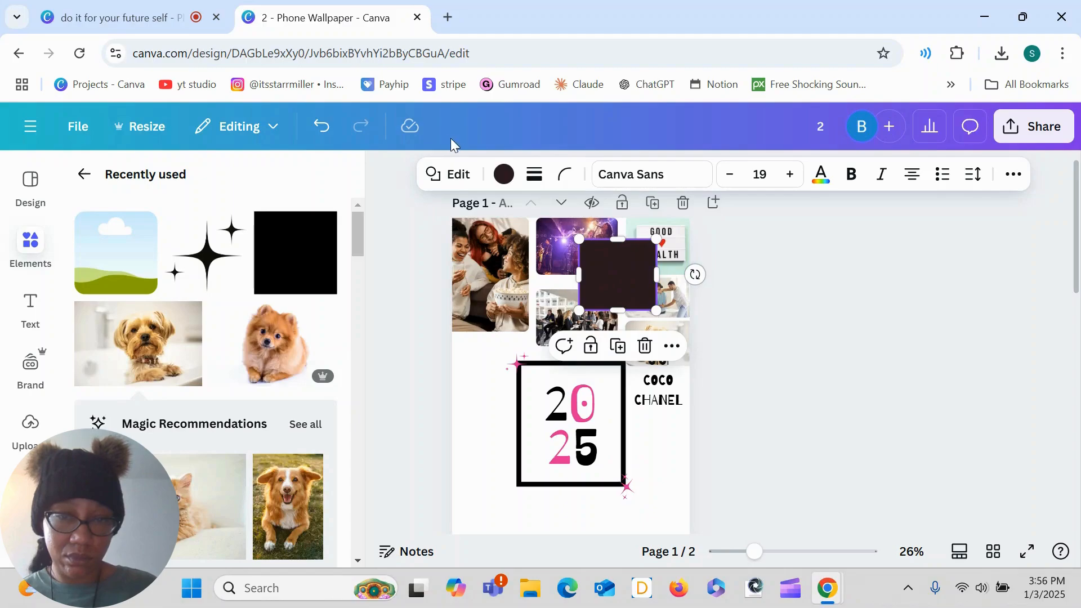
{"action": "left_click", "coordinate": [500, 179]}
{"action": "left_click", "coordinate": [184, 308]}
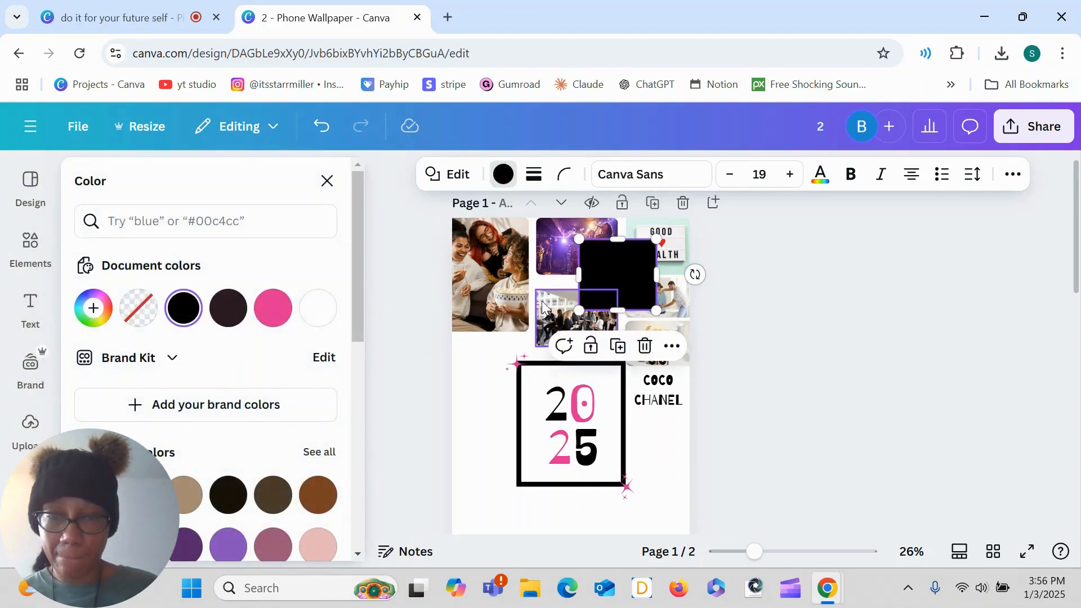
Step: Reshape the black square into a wide, low banner carrying the caption BYE BYE BACK PAIN
{"action": "left_click_drag", "start_coordinate": [657, 273], "coordinate": [684, 272]}
{"action": "left_click_drag", "start_coordinate": [632, 314], "coordinate": [631, 275]}
{"action": "left_click", "coordinate": [642, 262]}
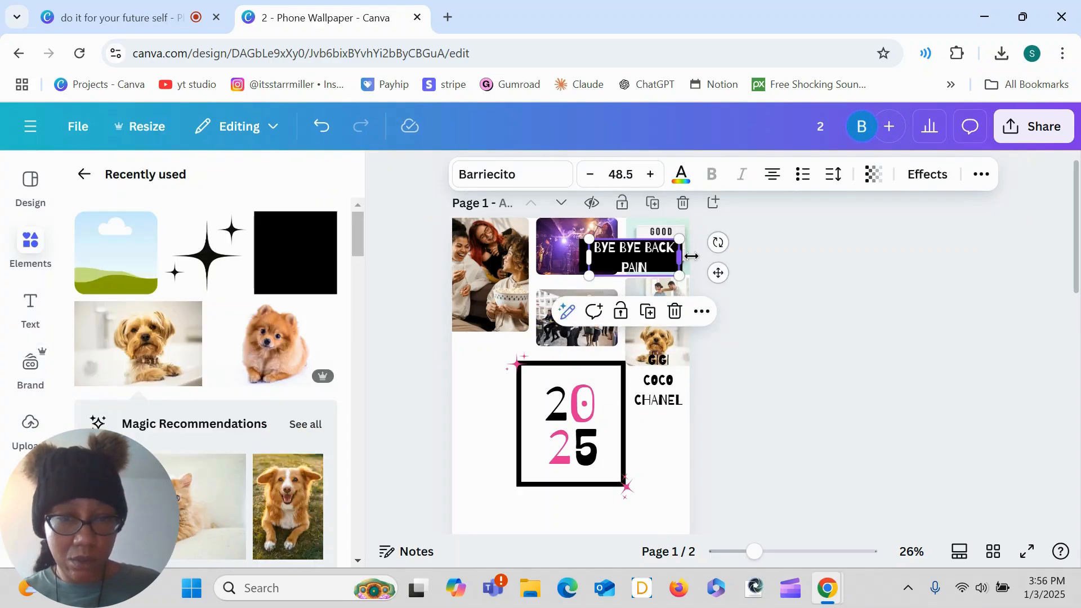
{"action": "left_click", "coordinate": [653, 262]}
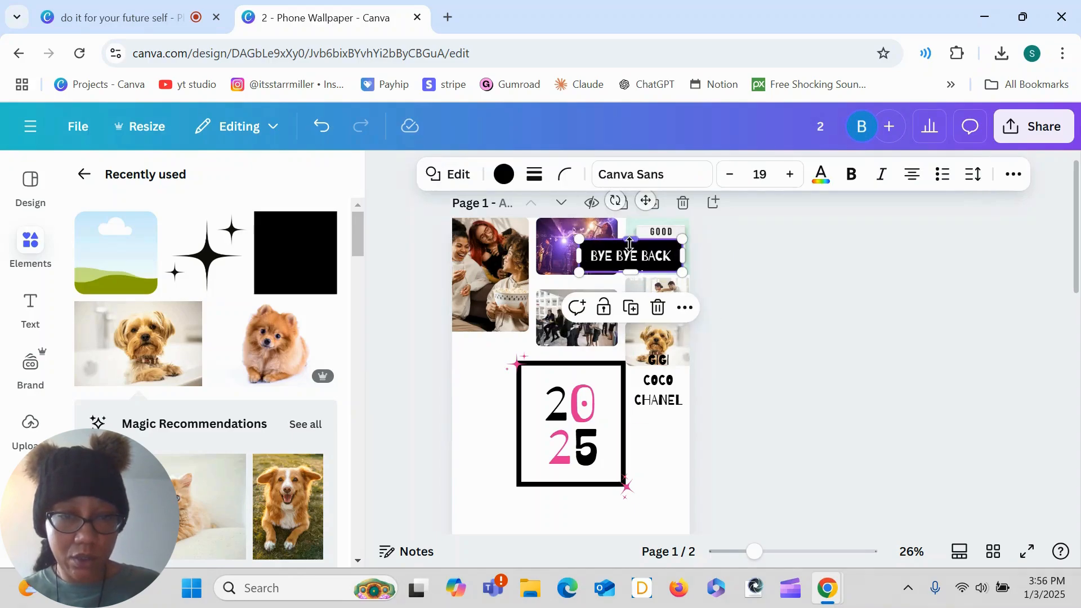
Step: Give the banner rectangle a white fill and a thin solid black border
{"action": "left_click", "coordinate": [502, 179]}
{"action": "left_click", "coordinate": [273, 309]}
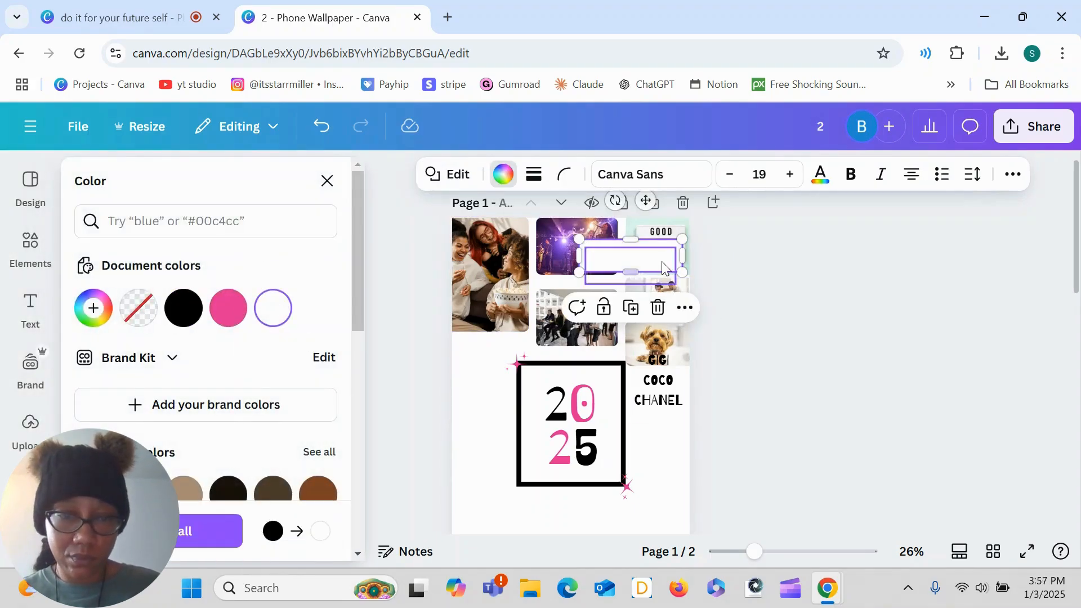
{"action": "left_click", "coordinate": [533, 174]}
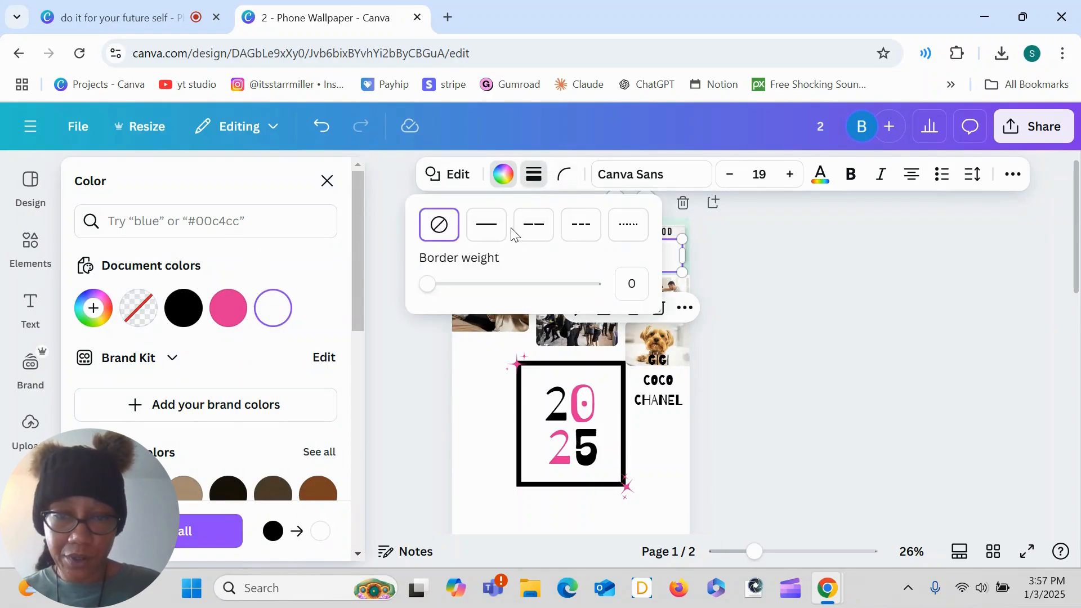
{"action": "left_click", "coordinate": [505, 232]}
{"action": "left_click_drag", "start_coordinate": [434, 285], "coordinate": [448, 293]}
{"action": "left_click", "coordinate": [701, 299]}
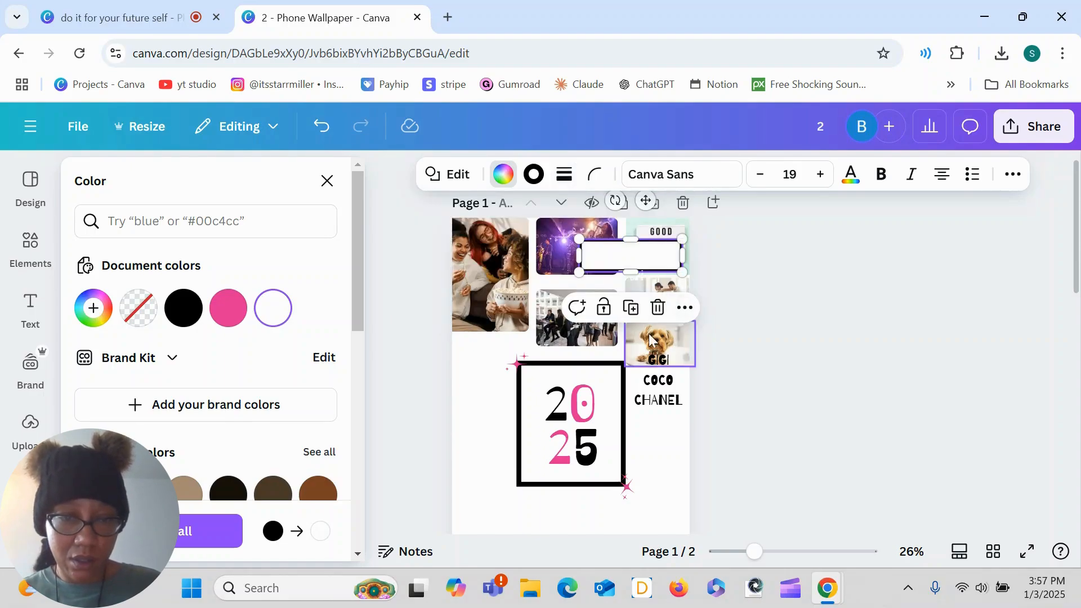
Step: Set the BYE BYE BACK PAIN caption to size 41.5 and color it black
{"action": "left_click", "coordinate": [666, 429]}
{"action": "left_click", "coordinate": [666, 406]}
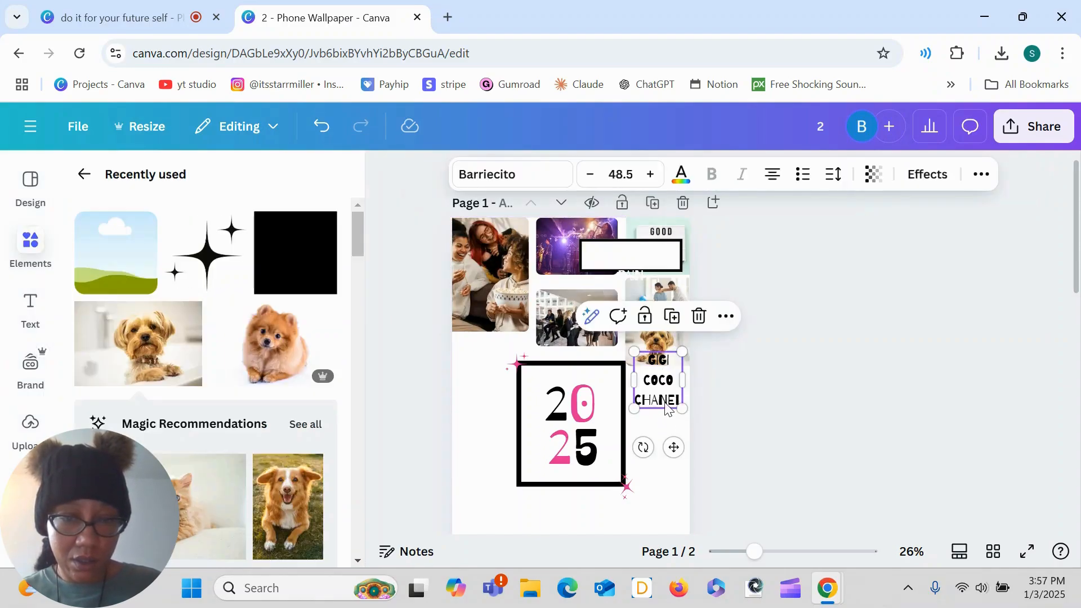
{"action": "left_click", "coordinate": [641, 268]}
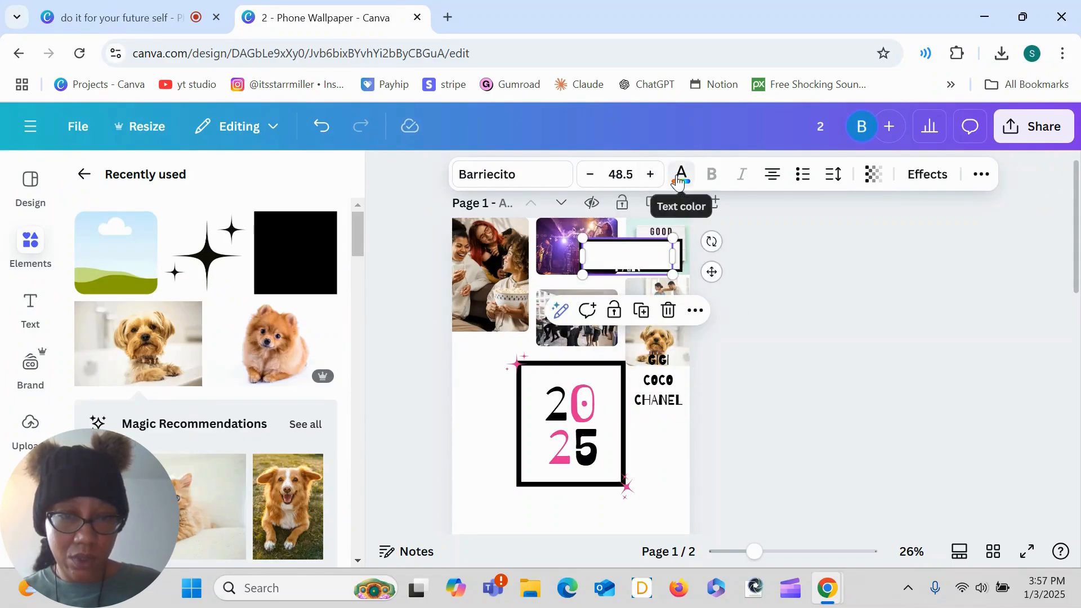
{"action": "left_click", "coordinate": [590, 174]}
{"action": "left_click", "coordinate": [590, 174]}
{"action": "left_click", "coordinate": [591, 174]}
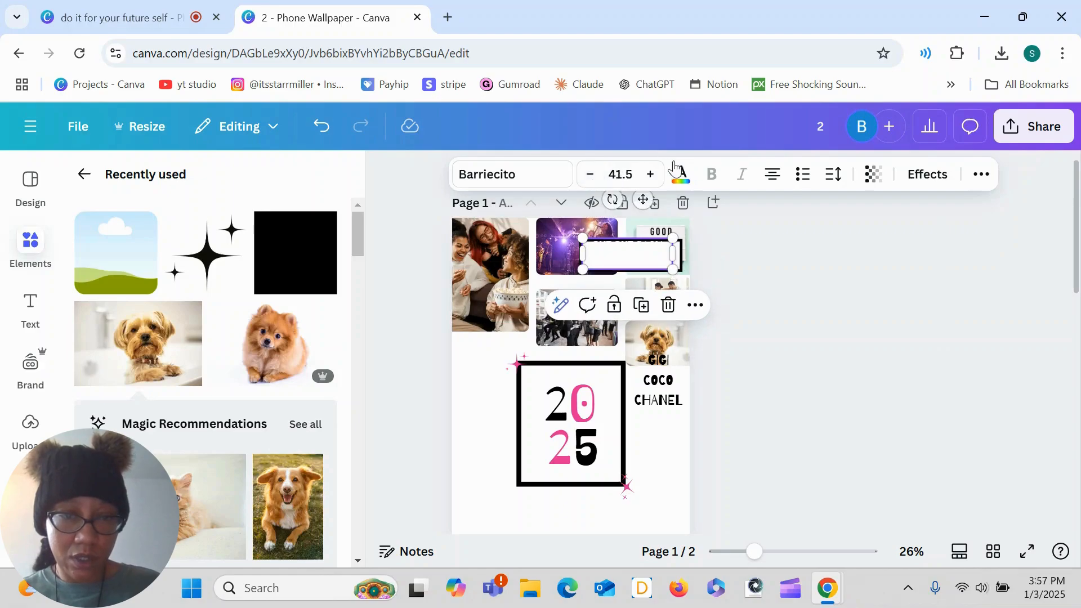
{"action": "left_click", "coordinate": [681, 179]}
{"action": "left_click", "coordinate": [138, 308]}
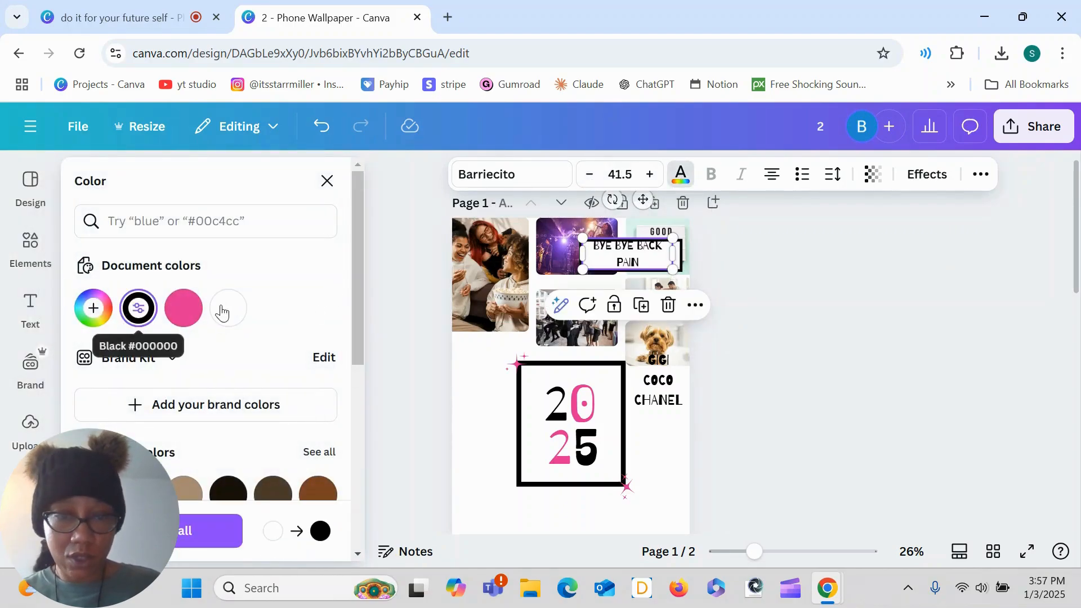
Step: Fit the back pain caption on one line at size 35.5, center it on the banner, and trim the banner's height
{"action": "left_click_drag", "start_coordinate": [637, 252], "coordinate": [587, 259]}
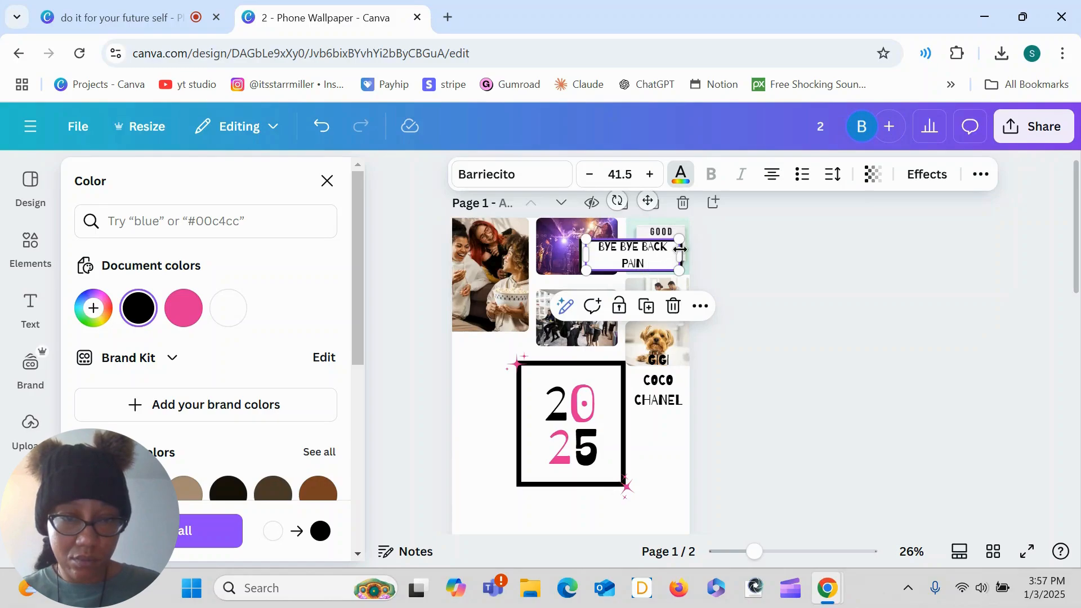
{"action": "left_click", "coordinate": [599, 179]}
{"action": "left_click", "coordinate": [599, 179]}
{"action": "left_click", "coordinate": [600, 180]}
{"action": "left_click", "coordinate": [601, 181]}
{"action": "left_click", "coordinate": [601, 182]}
{"action": "left_click", "coordinate": [600, 180]}
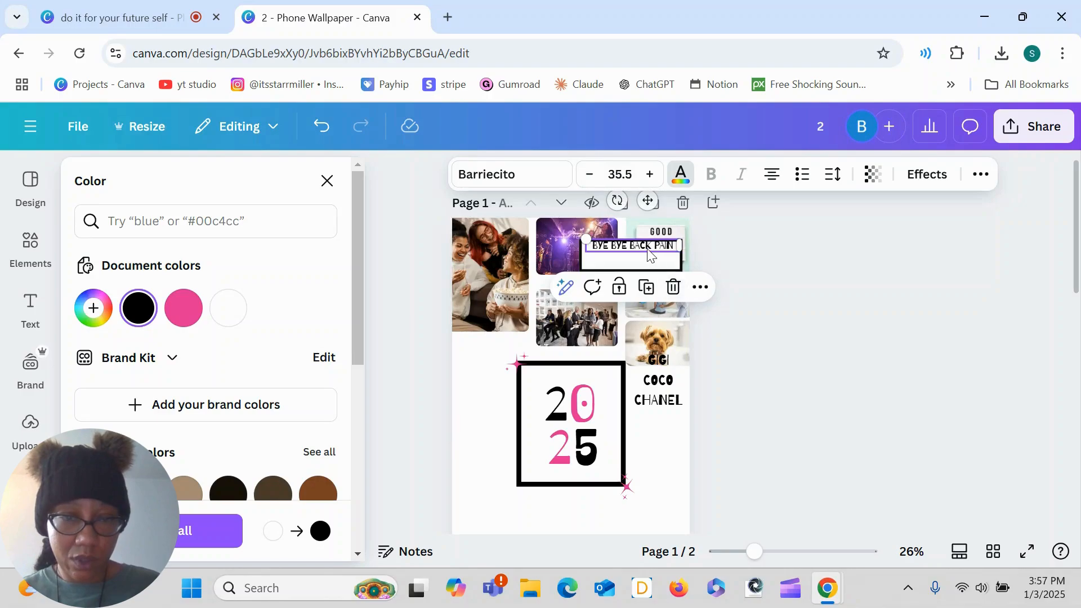
{"action": "left_click_drag", "start_coordinate": [647, 200], "coordinate": [645, 207]}
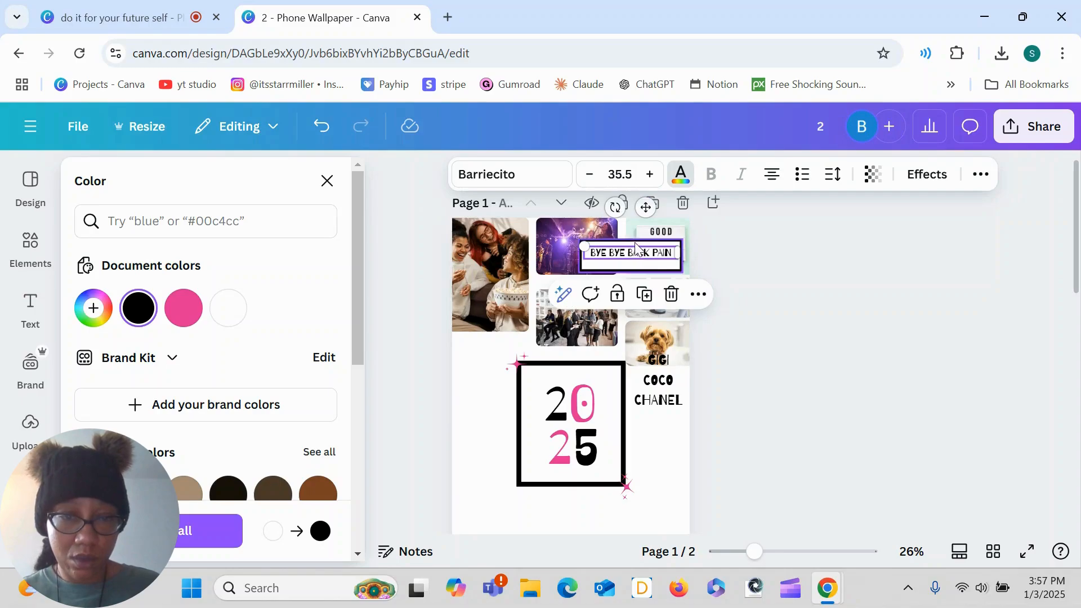
{"action": "left_click", "coordinate": [667, 270]}
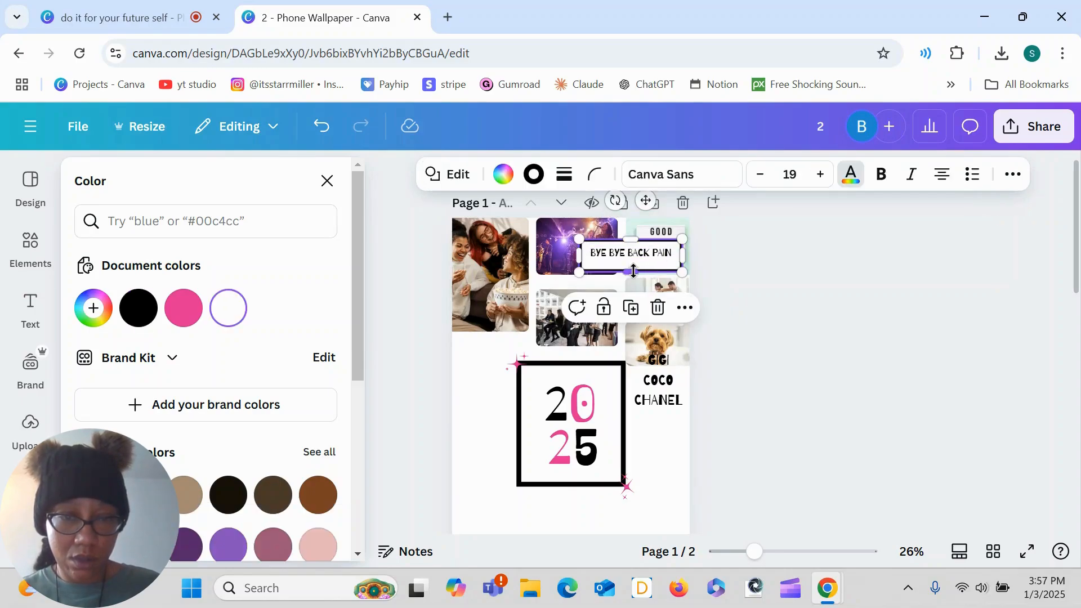
{"action": "left_click_drag", "start_coordinate": [633, 271], "coordinate": [635, 268]}
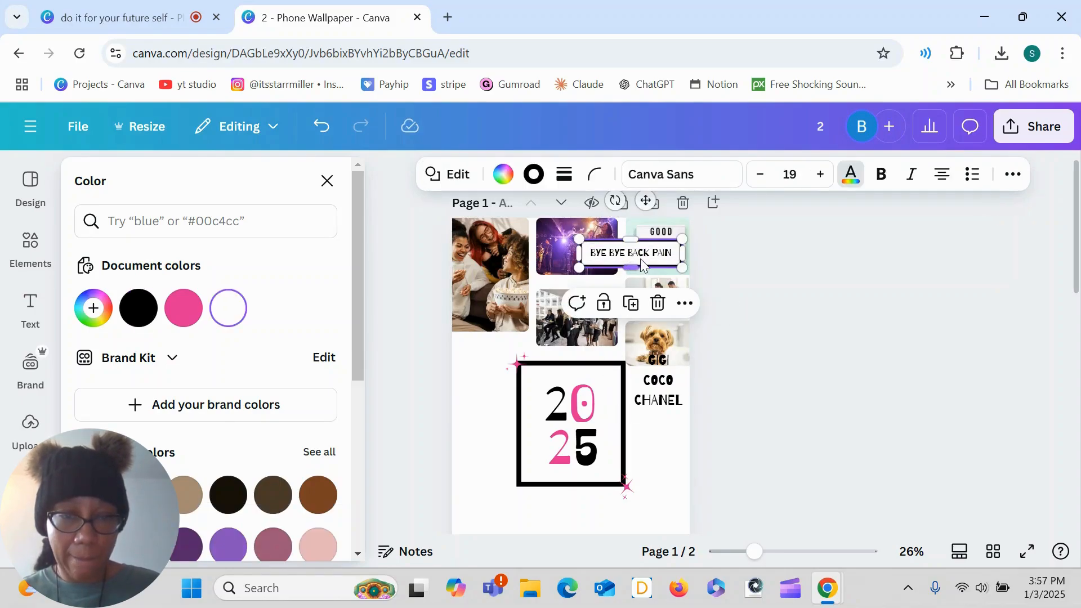
Step: Group the back pain caption with its banner, scale the group down slightly, and tilt it upward across the Good Health photo
{"action": "left_click", "coordinate": [646, 258]}
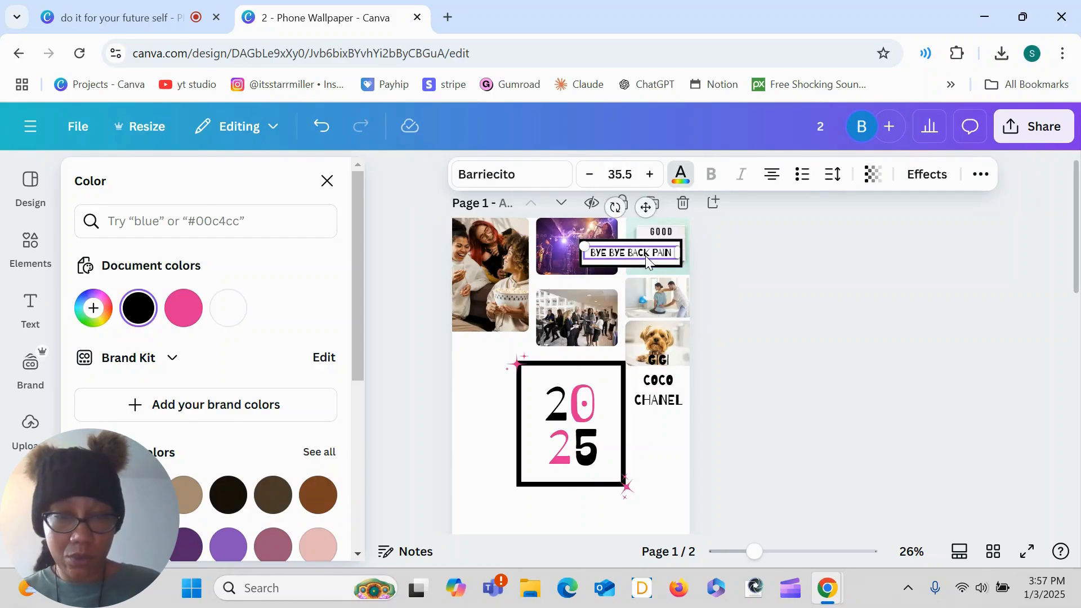
{"action": "left_click", "coordinate": [653, 269], "text": "shift"}
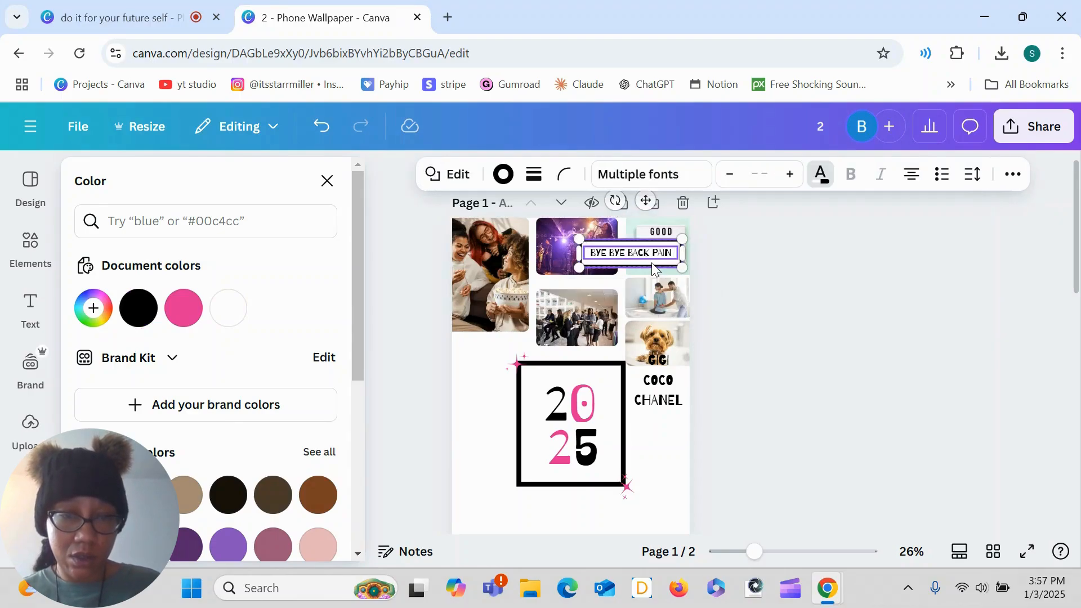
{"action": "left_click", "coordinate": [589, 303]}
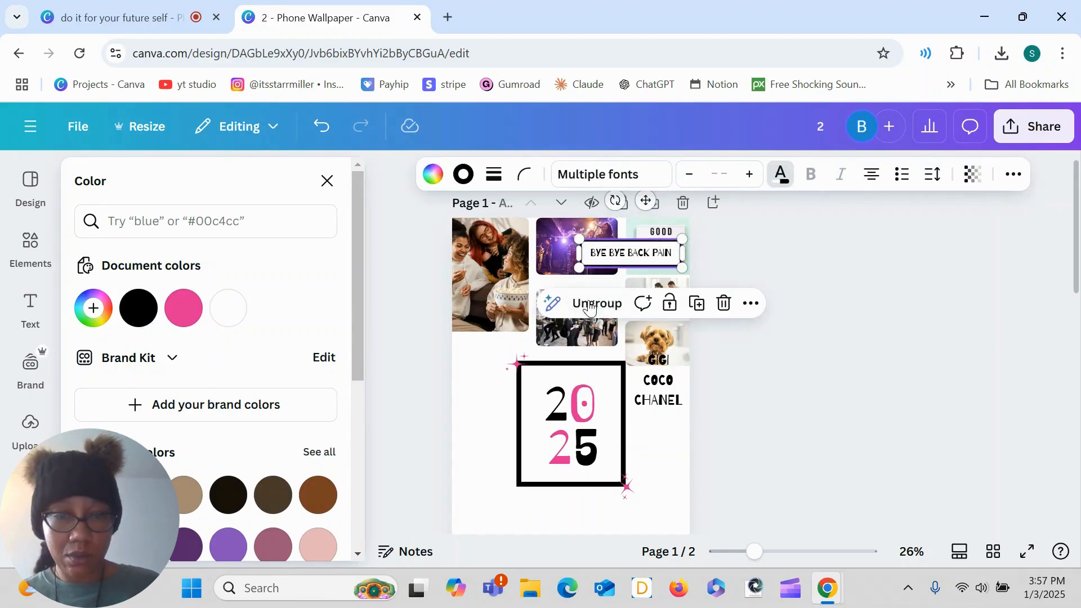
{"action": "left_click_drag", "start_coordinate": [681, 268], "coordinate": [670, 265]}
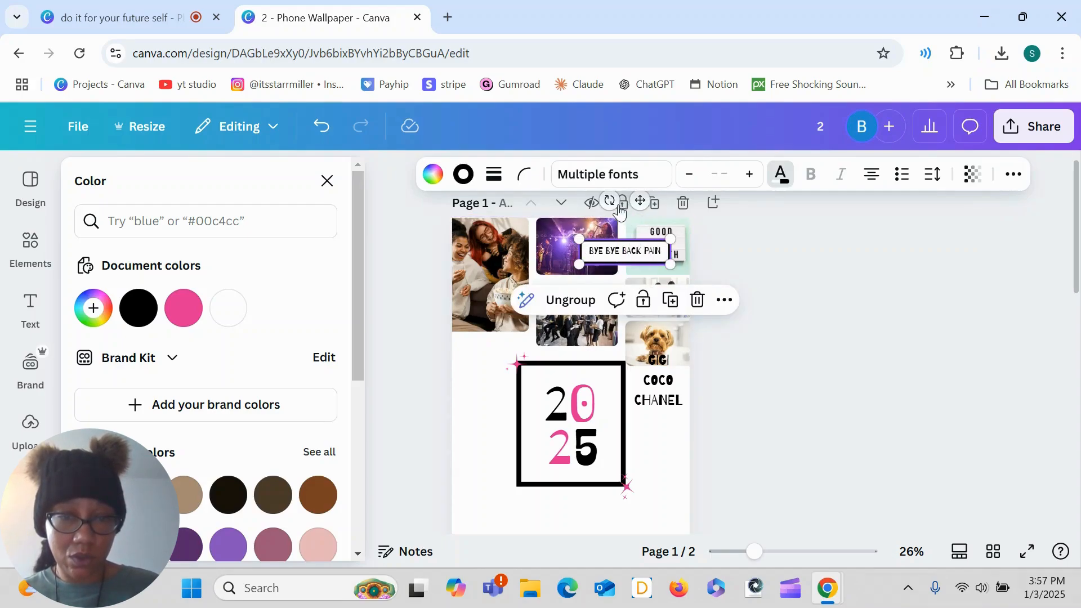
{"action": "left_click_drag", "start_coordinate": [619, 212], "coordinate": [657, 252]}
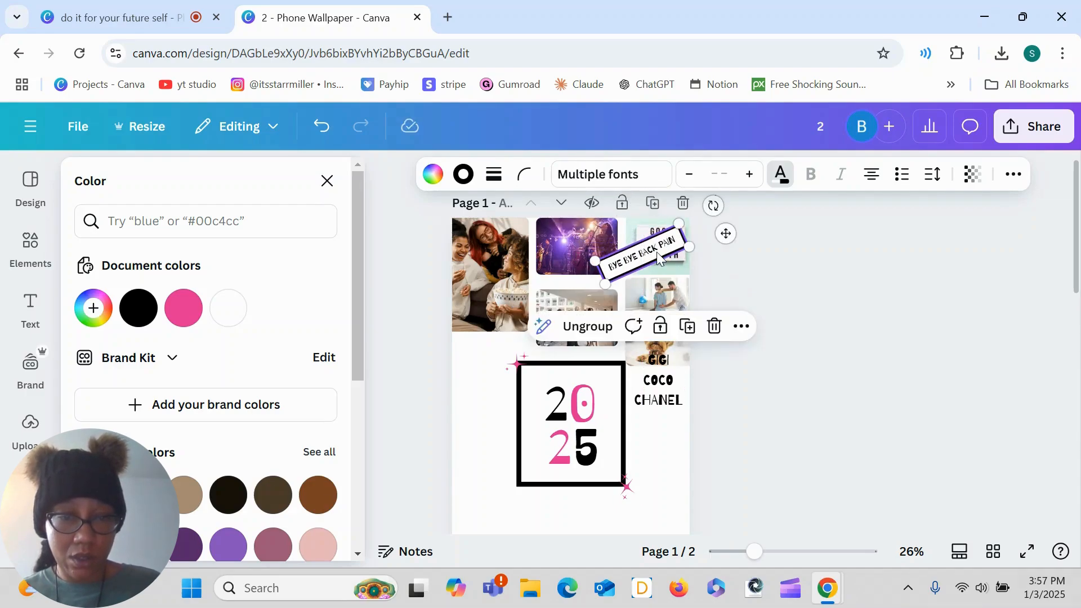
Step: Ungroup the tilted banner and shrink its BYE BYE BACK PAIN caption to size 25.1
{"action": "left_click", "coordinate": [589, 327]}
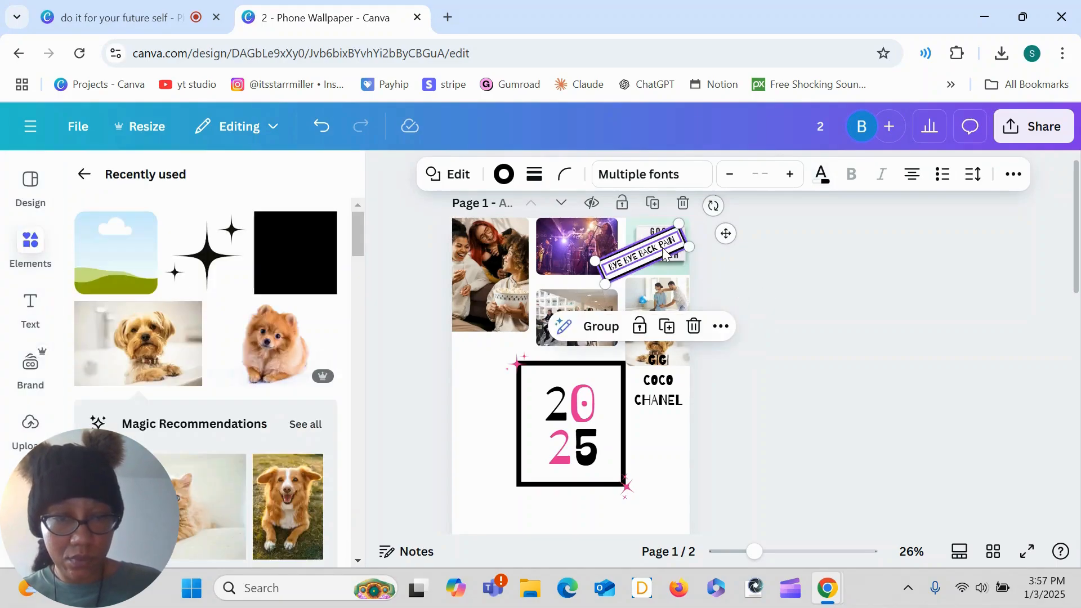
{"action": "left_click", "coordinate": [719, 345]}
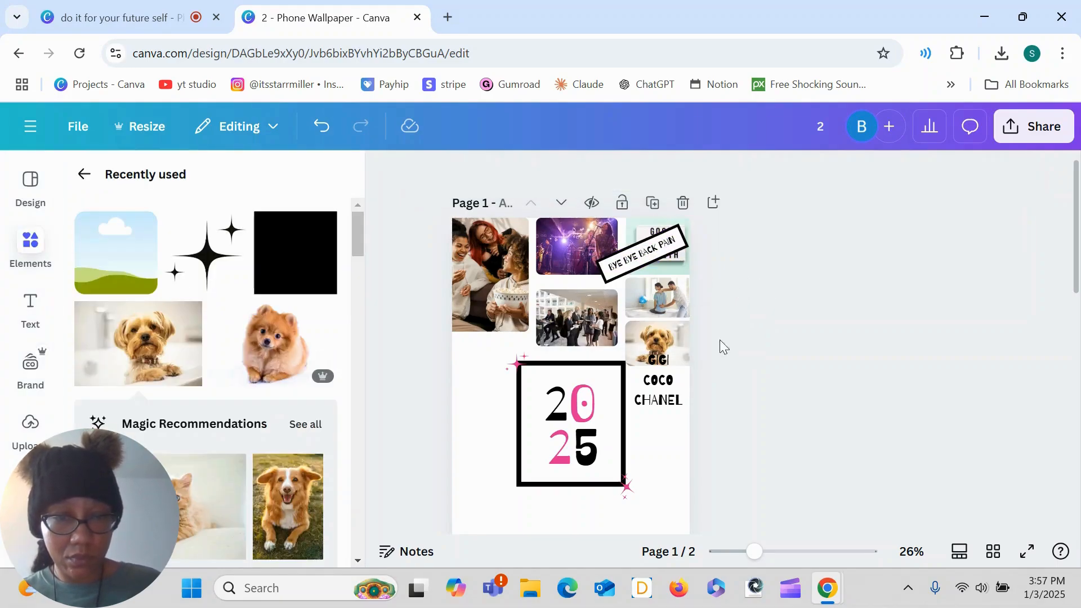
{"action": "left_click", "coordinate": [677, 241]}
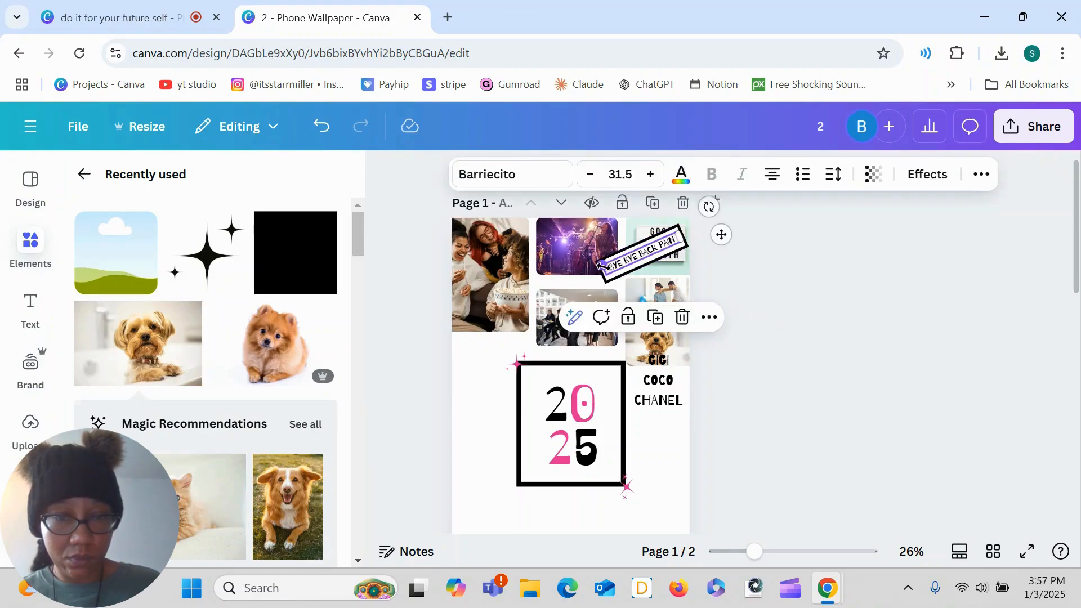
{"action": "left_click_drag", "start_coordinate": [601, 264], "coordinate": [619, 260]}
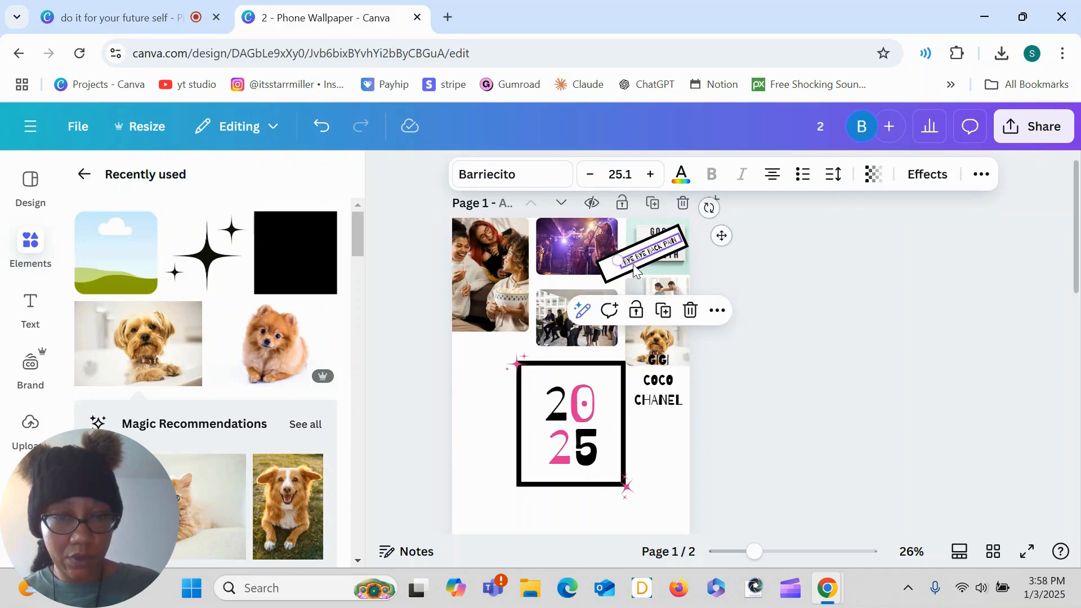
Step: Shorten the tilted banner around its BYE BYE BACK PAIN caption, group both, and move them over the Good Health photo's lower edge
{"action": "left_click", "coordinate": [634, 270]}
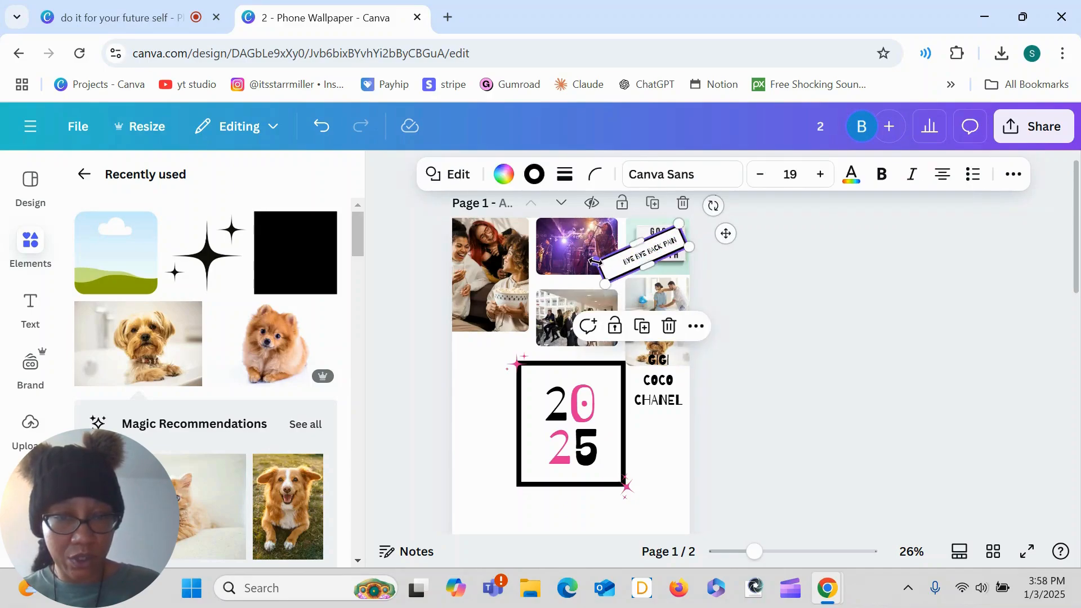
{"action": "left_click_drag", "start_coordinate": [594, 261], "coordinate": [611, 257]}
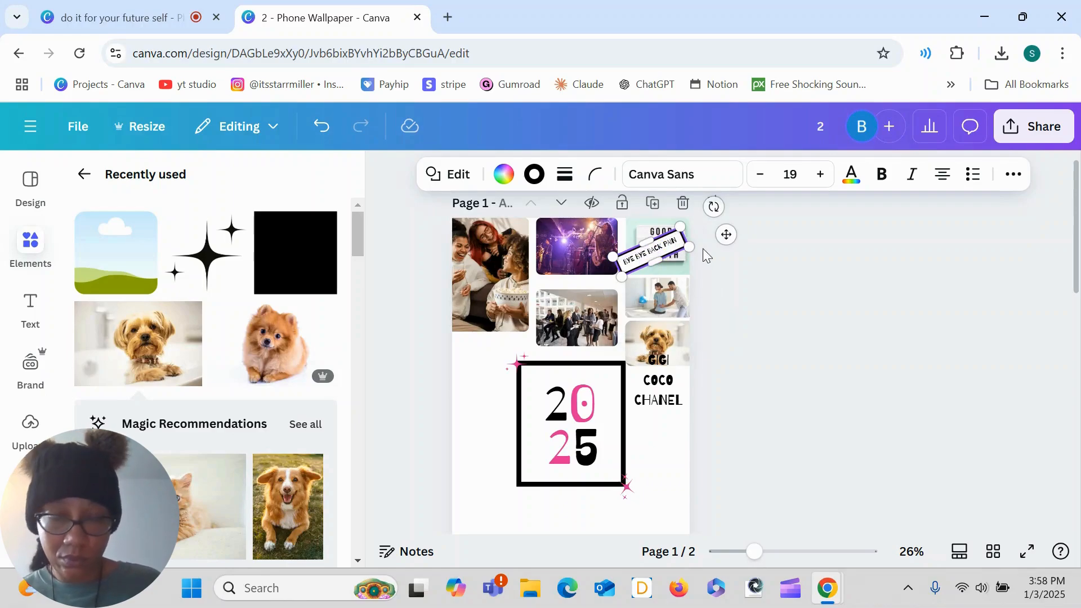
{"action": "left_click", "coordinate": [675, 250], "text": "shift"}
{"action": "key", "text": "ctrl+g"}
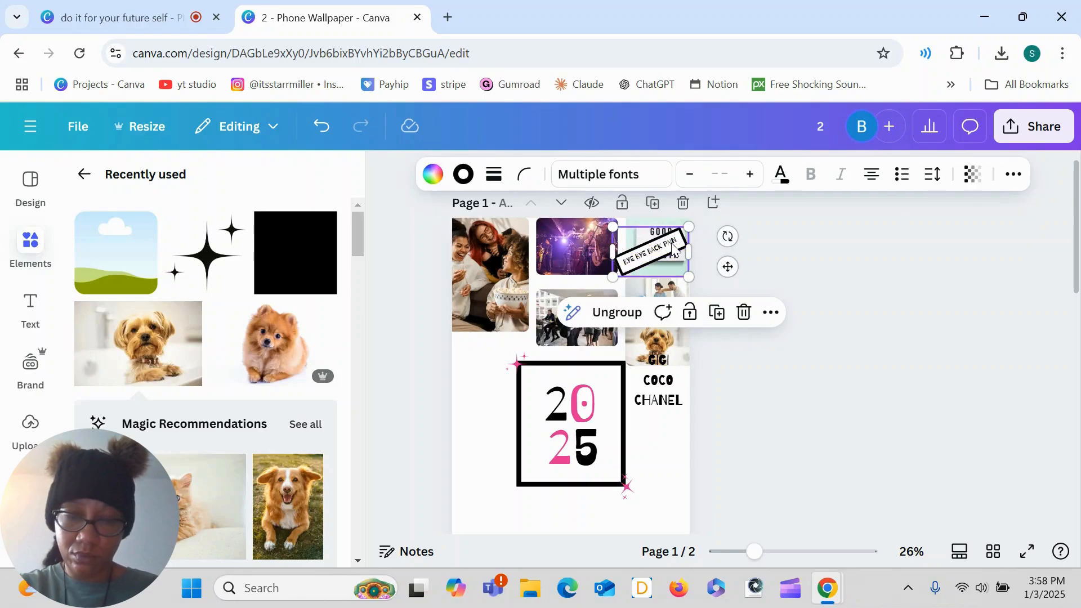
{"action": "left_click_drag", "start_coordinate": [674, 248], "coordinate": [683, 268]}
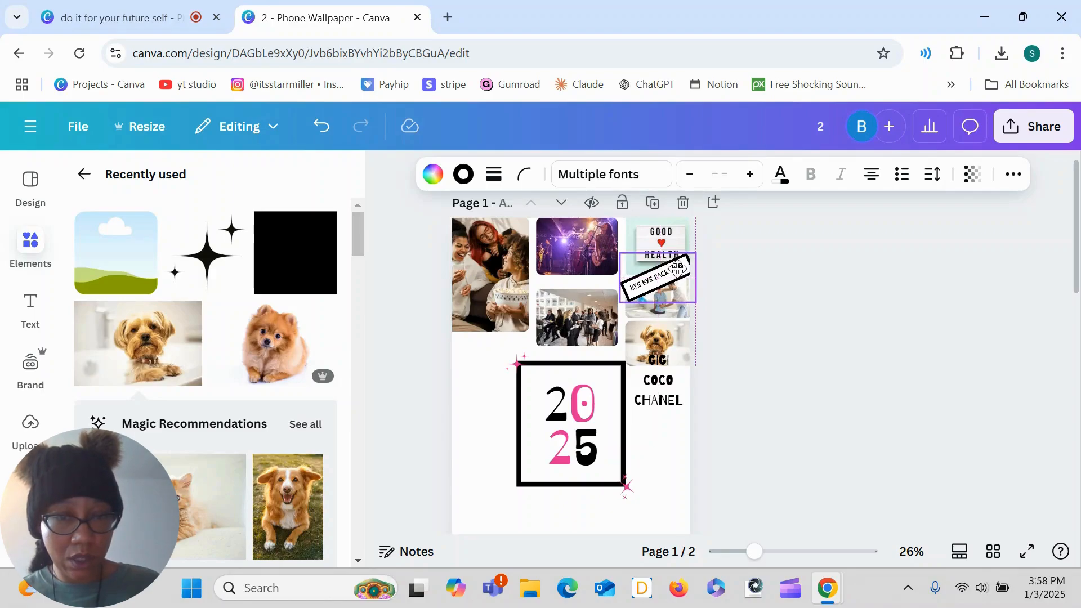
{"action": "left_click", "coordinate": [745, 263]}
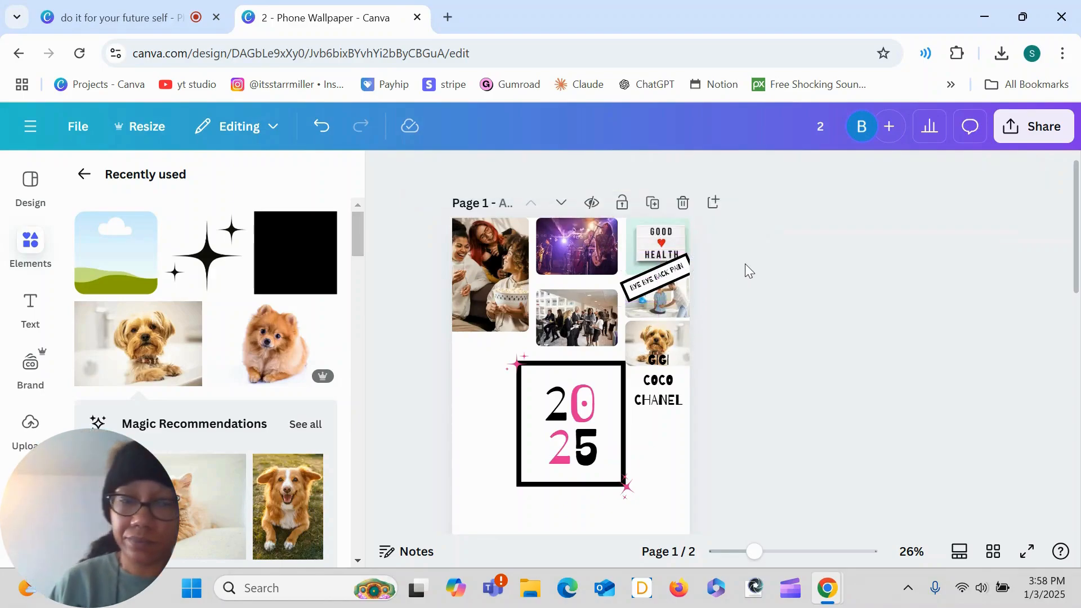
Step: Add the uploaded photo of the woman in a pom-pom hat at her laptop to page 1
{"action": "scroll", "coordinate": [483, 408], "scroll_direction": "down", "scroll_amount": 3}
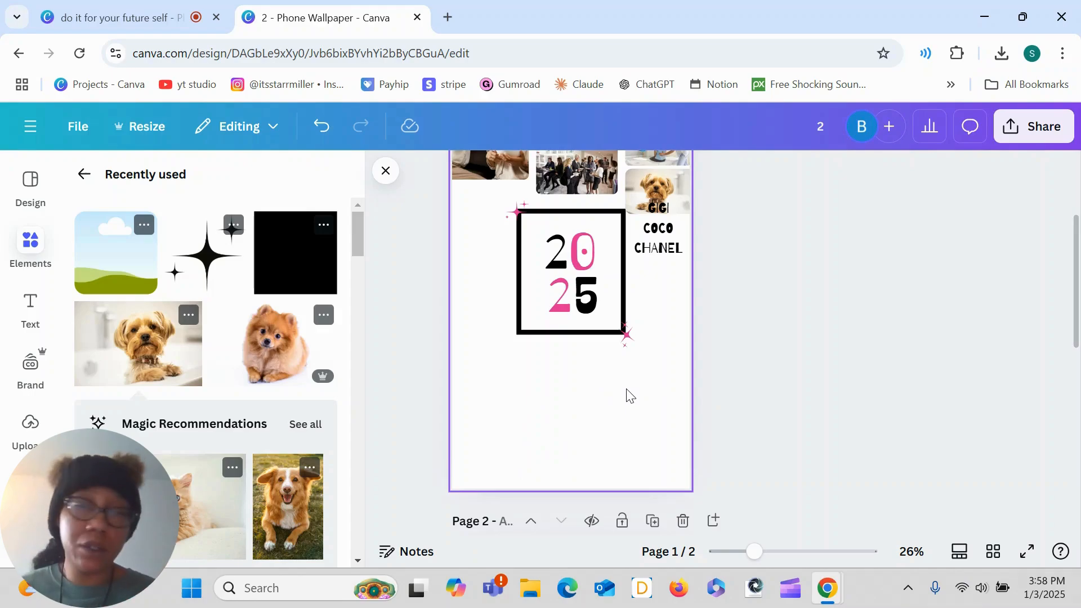
{"action": "left_click", "coordinate": [265, 241]}
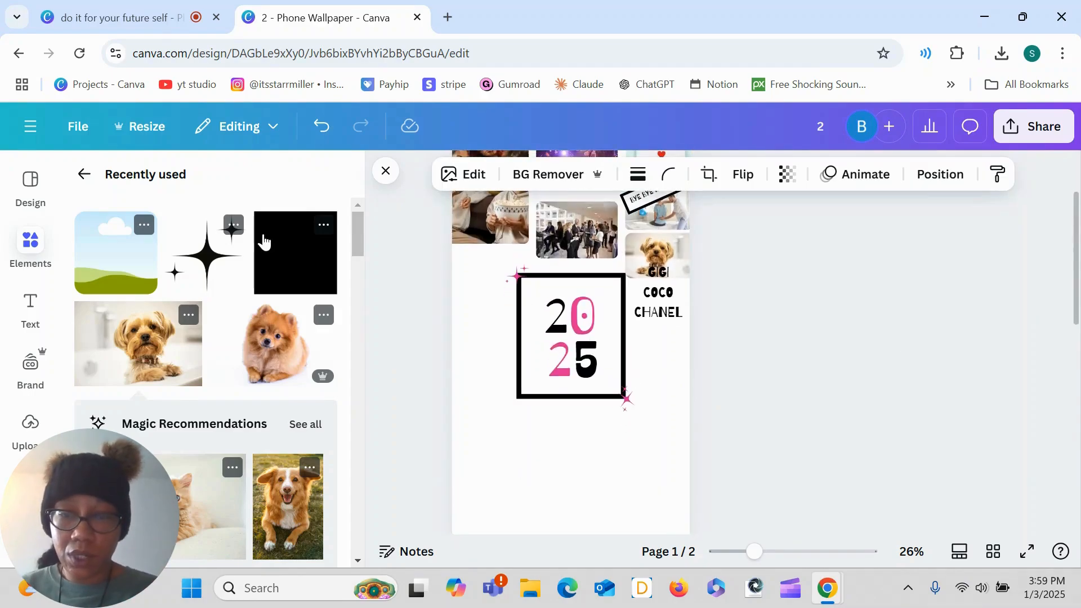
{"action": "left_click_drag", "start_coordinate": [356, 241], "coordinate": [356, 254]}
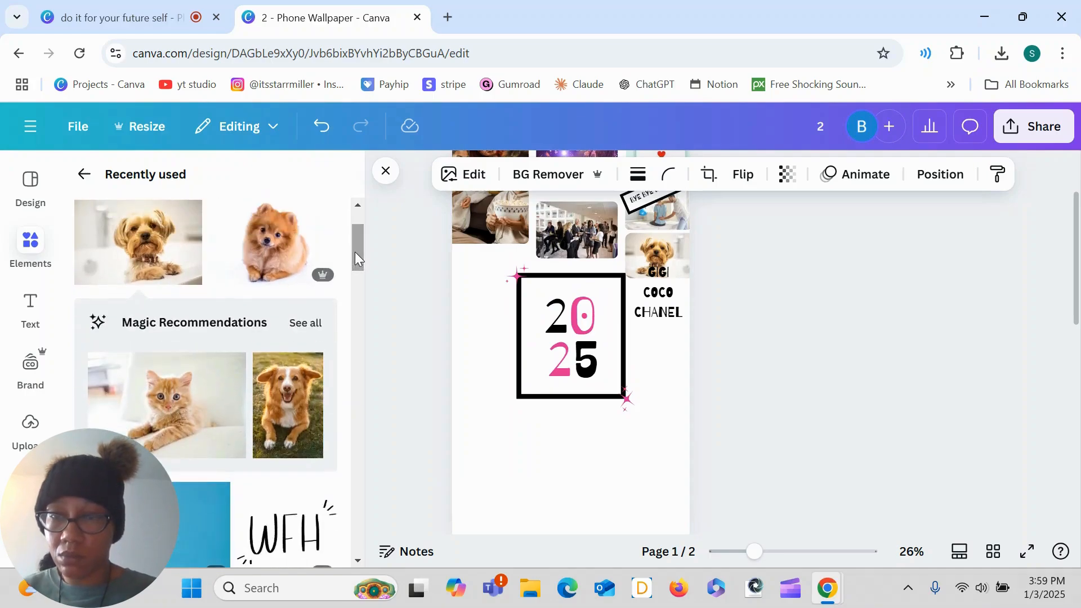
{"action": "left_click", "coordinate": [30, 424]}
{"action": "left_click", "coordinate": [231, 374]}
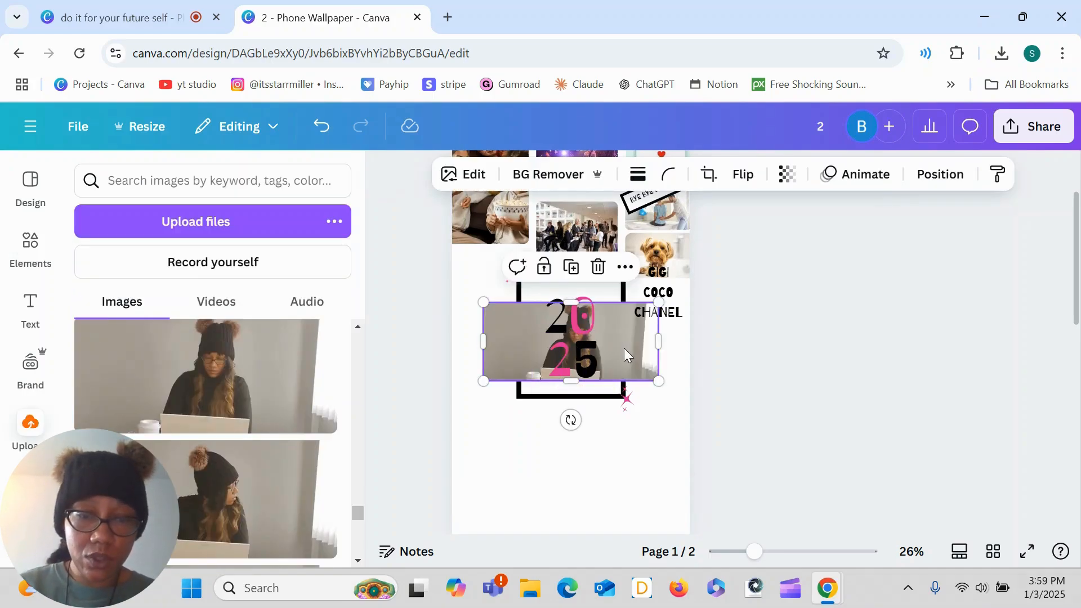
Step: Auto-adjust the hat photo, crop it to the woman, and place it below the 2025 box against the page's right edge
{"action": "left_click", "coordinate": [463, 174]}
{"action": "left_click", "coordinate": [219, 231]}
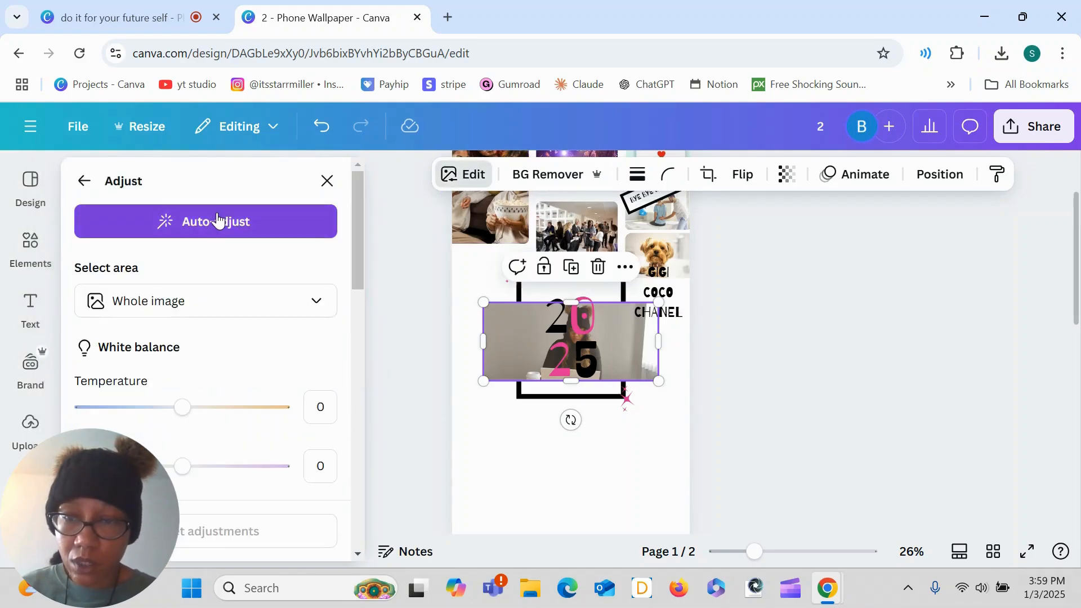
{"action": "left_click", "coordinate": [217, 224]}
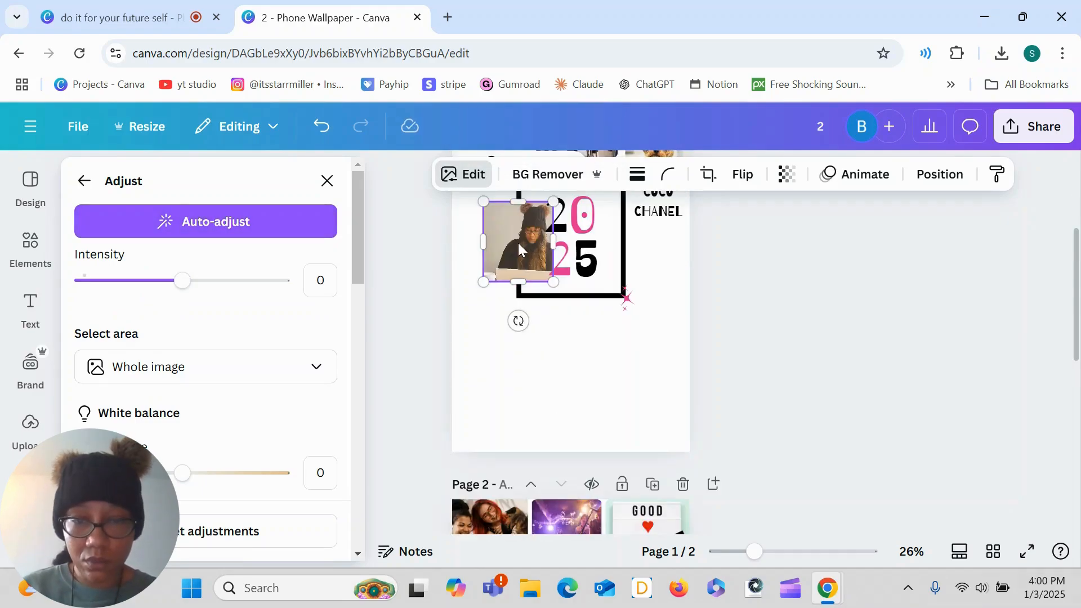
{"action": "left_click_drag", "start_coordinate": [518, 244], "coordinate": [657, 345]}
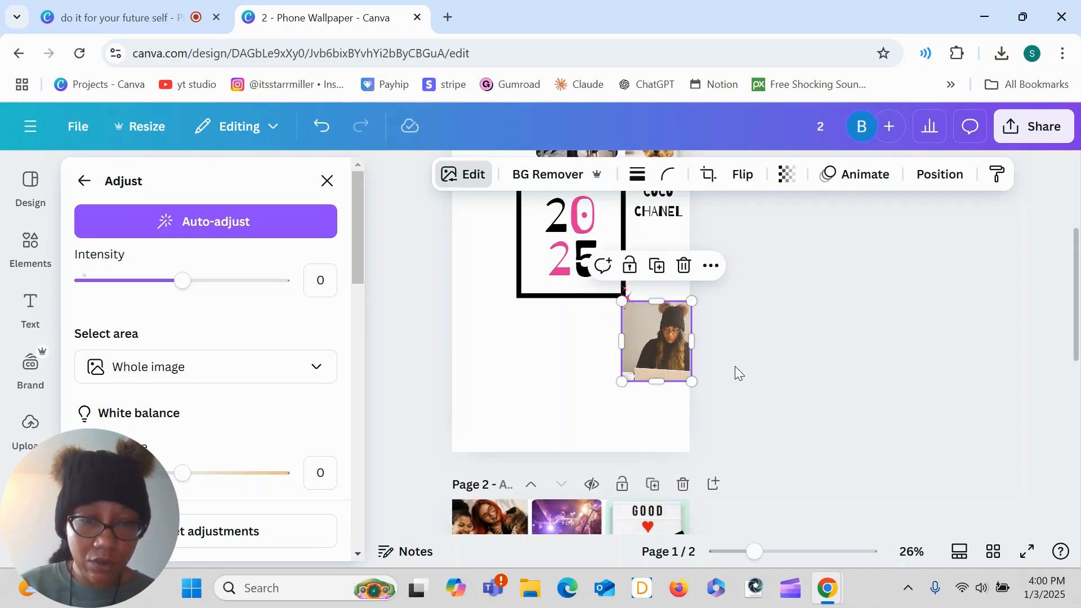
{"action": "key", "text": "Escape"}
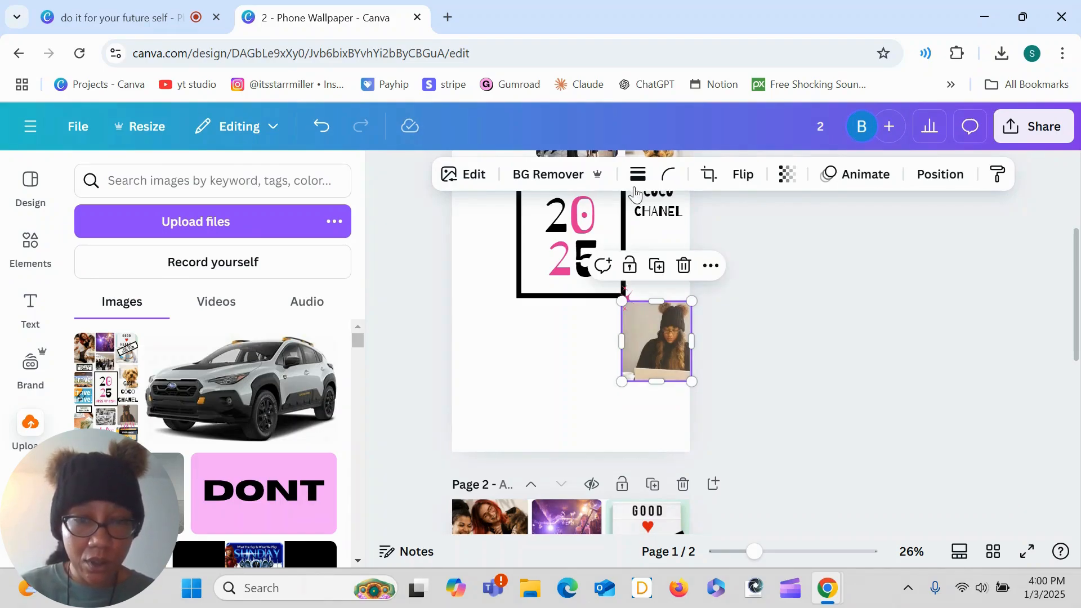
Step: Add the recently used FREELANCE laptop photo and fit it into page 1's bottom-right corner, directly below the hat photo
{"action": "left_click", "coordinate": [32, 247]}
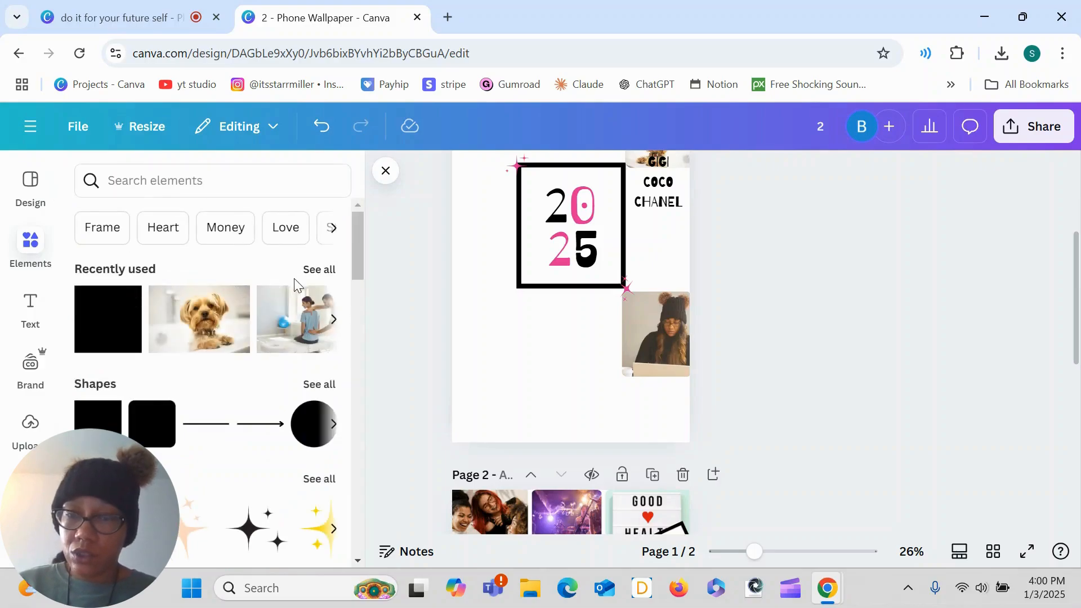
{"action": "left_click", "coordinate": [317, 275]}
{"action": "left_click_drag", "start_coordinate": [363, 248], "coordinate": [357, 327]}
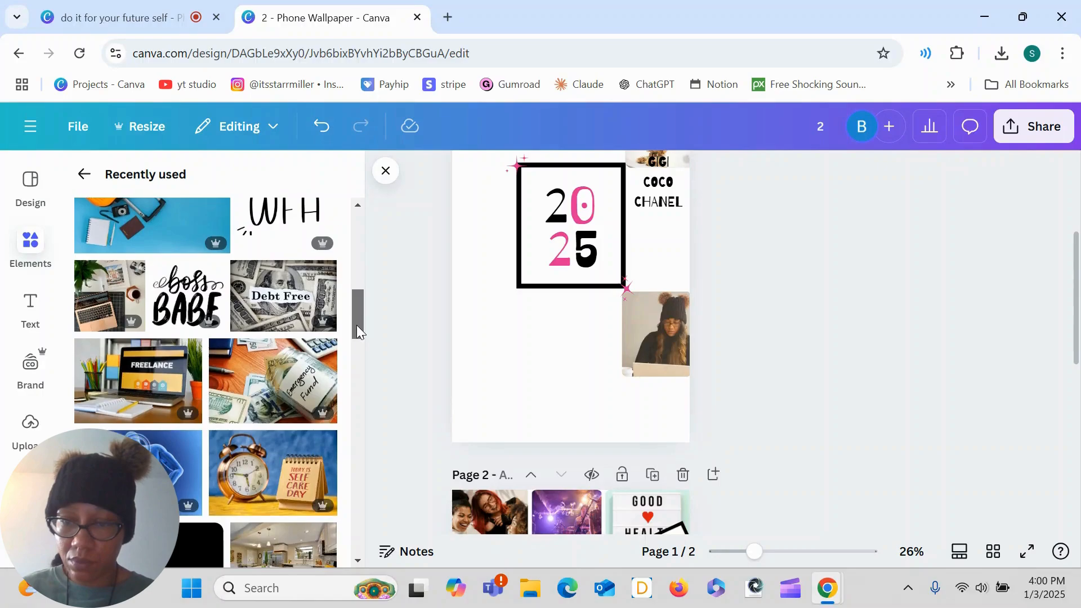
{"action": "left_click", "coordinate": [129, 405]}
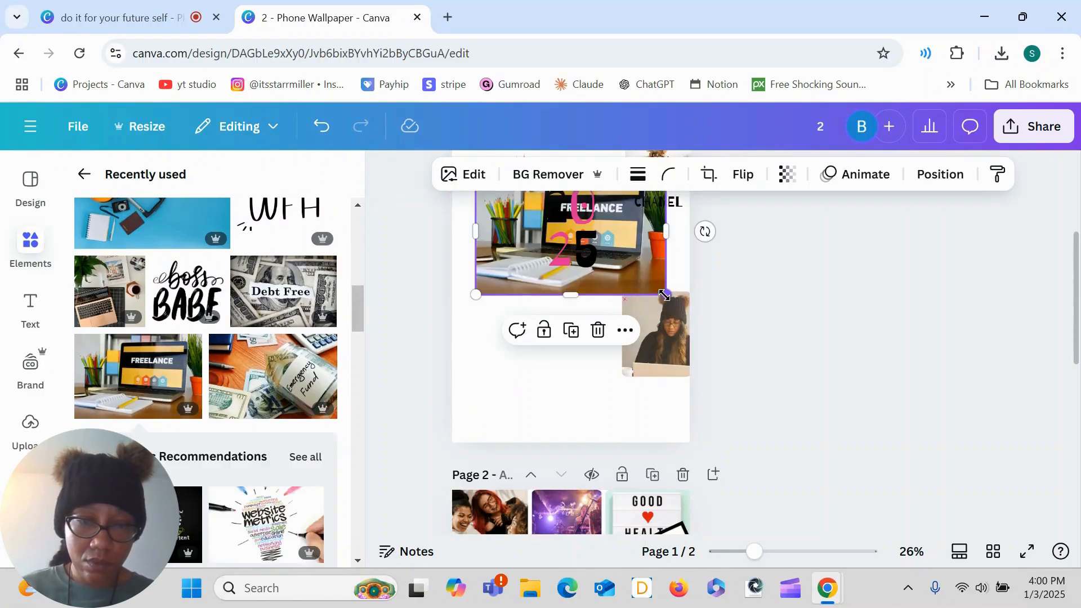
{"action": "left_click_drag", "start_coordinate": [664, 294], "coordinate": [728, 437]}
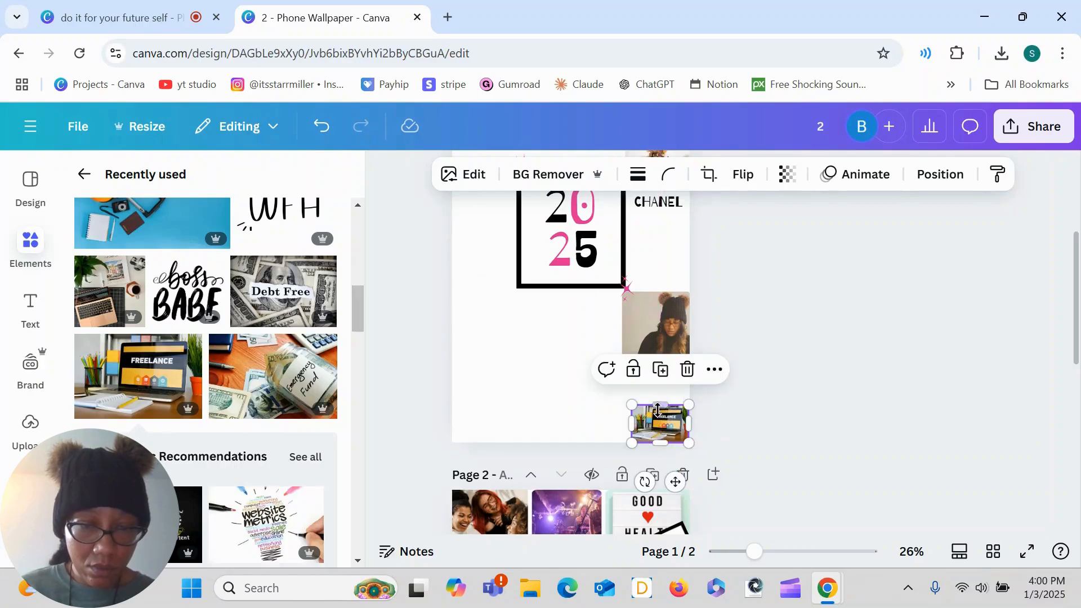
{"action": "left_click_drag", "start_coordinate": [629, 403], "coordinate": [695, 409]}
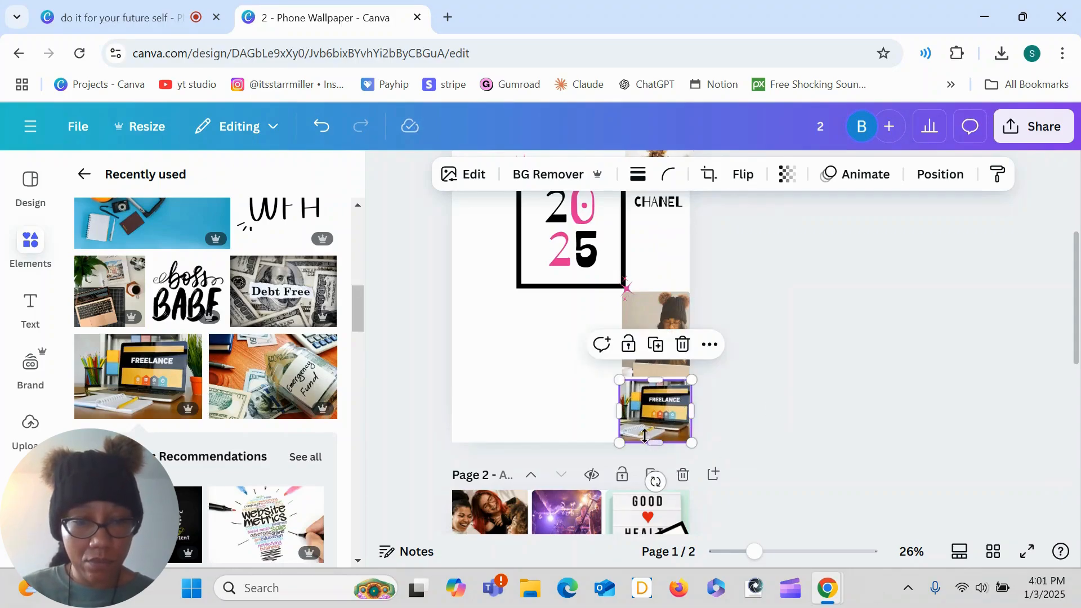
{"action": "left_click", "coordinate": [725, 403]}
Step: Round the corners of the hat photo to about 25
{"action": "left_click", "coordinate": [672, 346]}
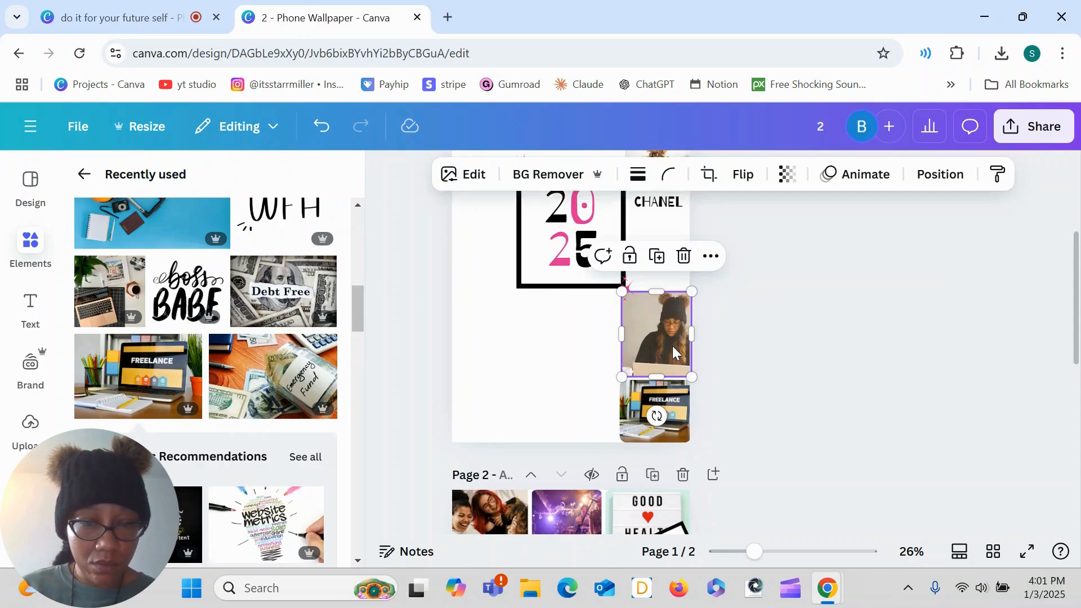
{"action": "left_click", "coordinate": [668, 174]}
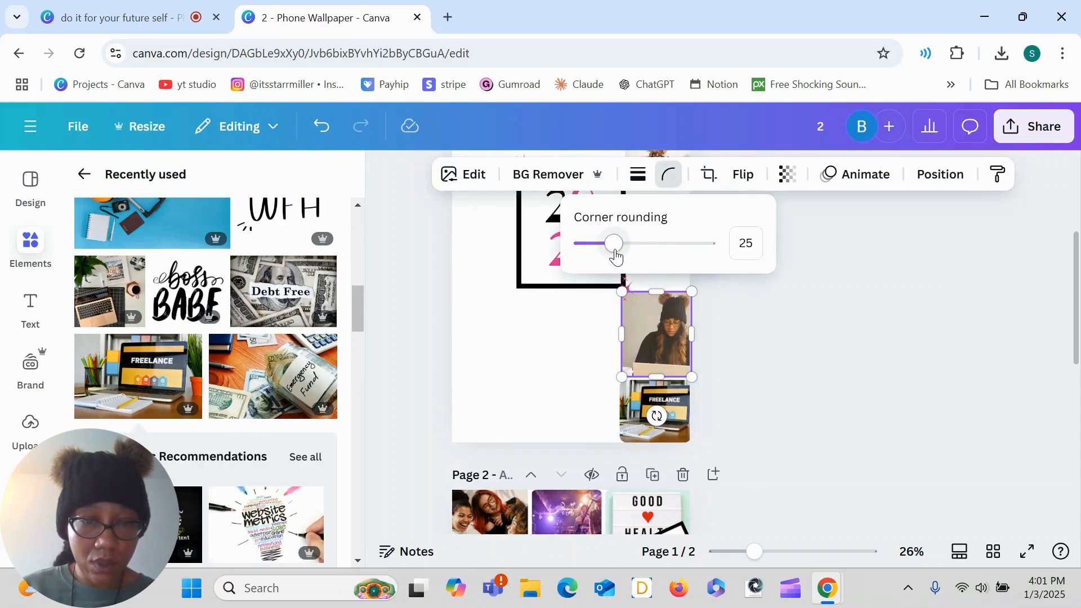
{"action": "left_click_drag", "start_coordinate": [613, 246], "coordinate": [618, 248]}
{"action": "left_click", "coordinate": [725, 333]}
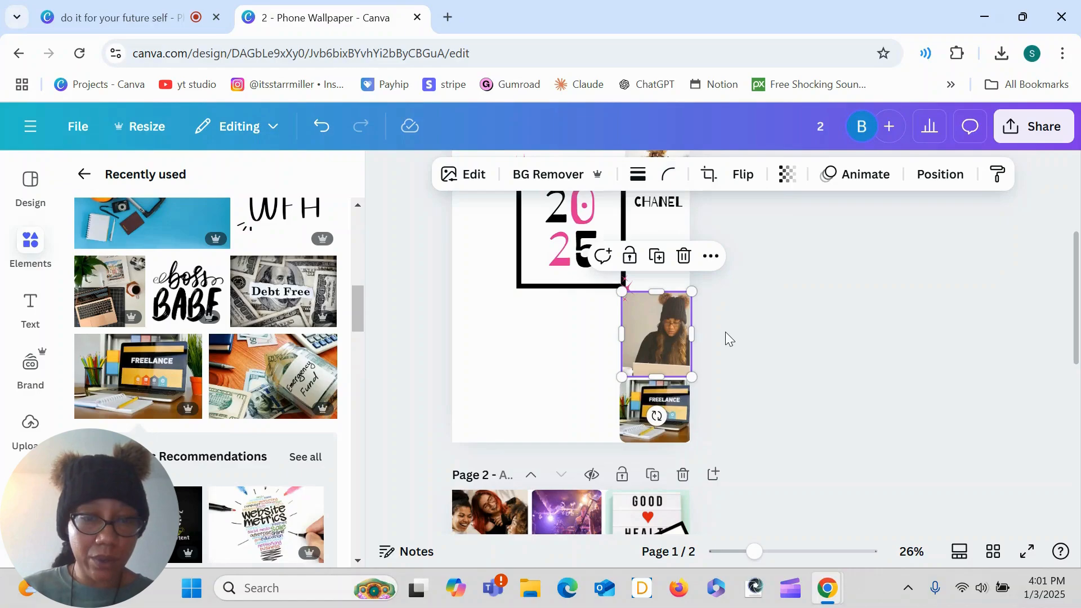
{"action": "left_click", "coordinate": [725, 332]}
Step: Add the handwritten WFH graphic, shrink it, tilt it upward, and place it over the lower part of the hat photo
{"action": "scroll", "coordinate": [693, 337], "scroll_direction": "up", "scroll_amount": 1}
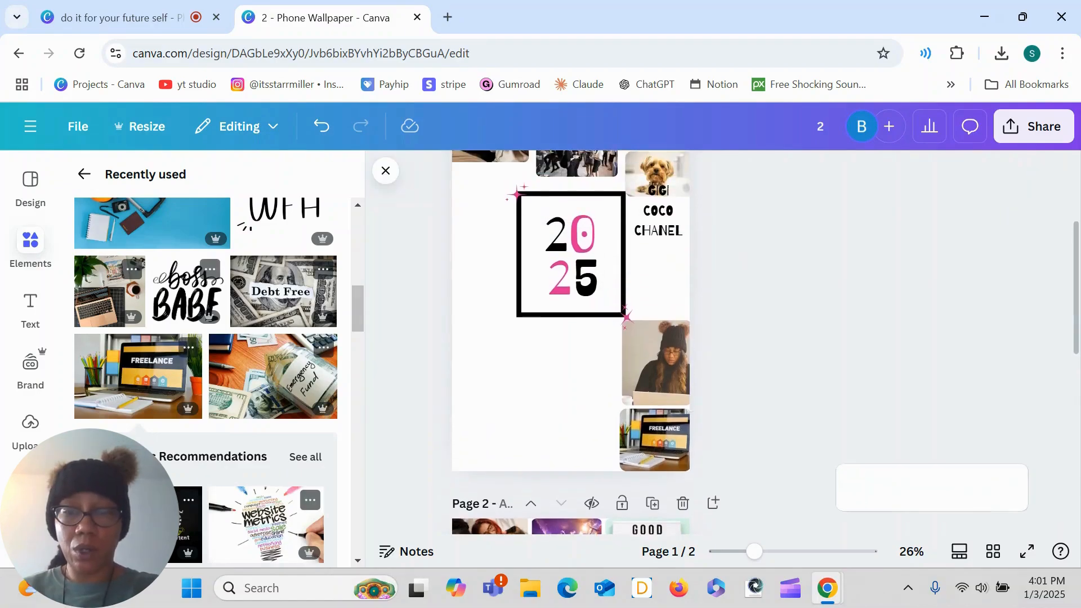
{"action": "left_click", "coordinate": [276, 214]}
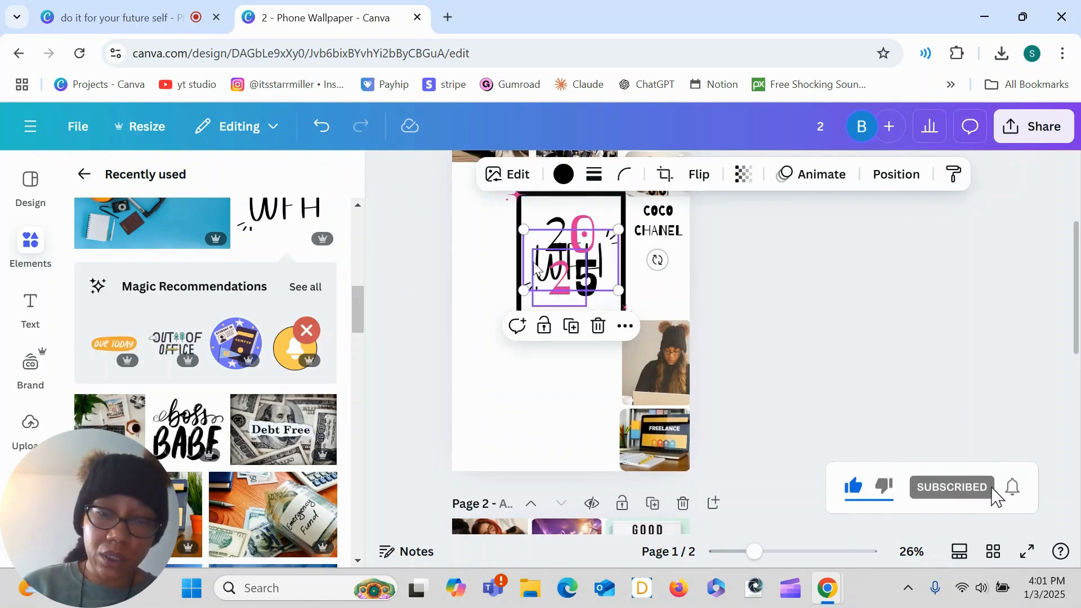
{"action": "left_click_drag", "start_coordinate": [543, 293], "coordinate": [631, 427]}
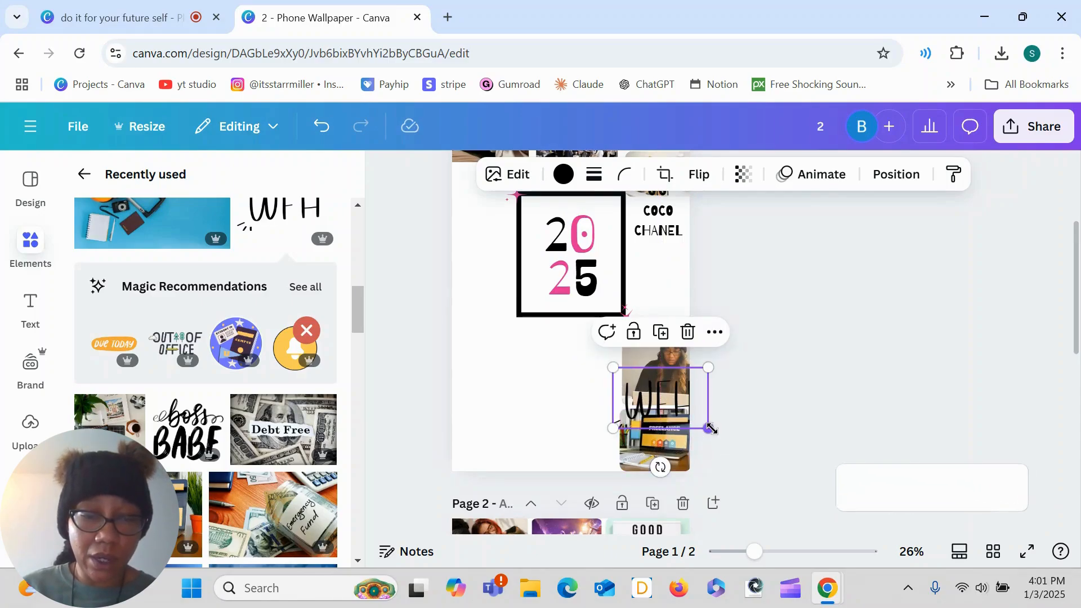
{"action": "left_click_drag", "start_coordinate": [708, 428], "coordinate": [688, 395]}
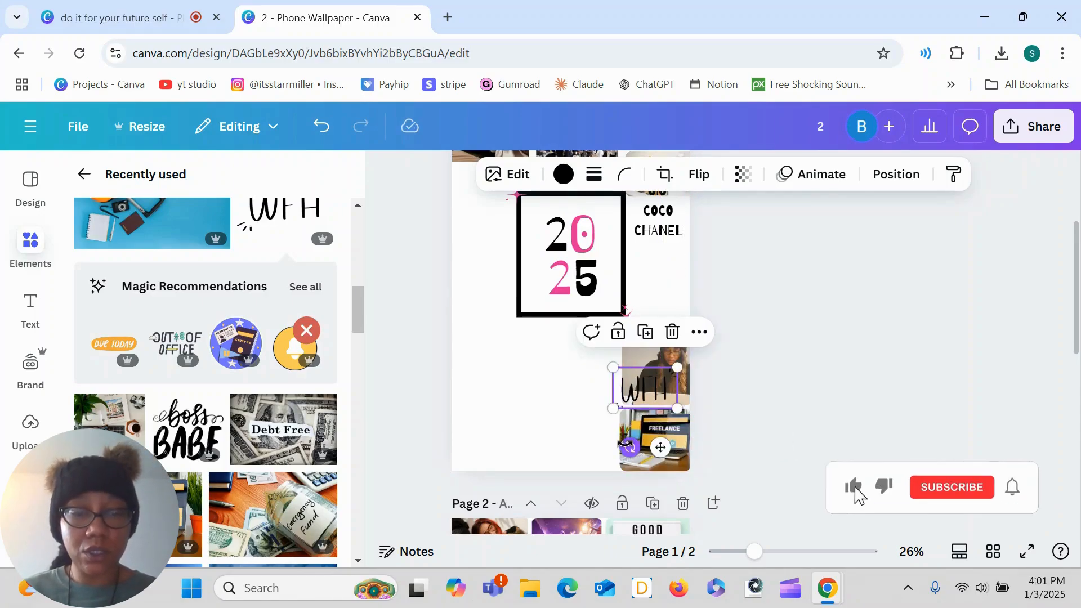
{"action": "left_click_drag", "start_coordinate": [636, 447], "coordinate": [660, 459]}
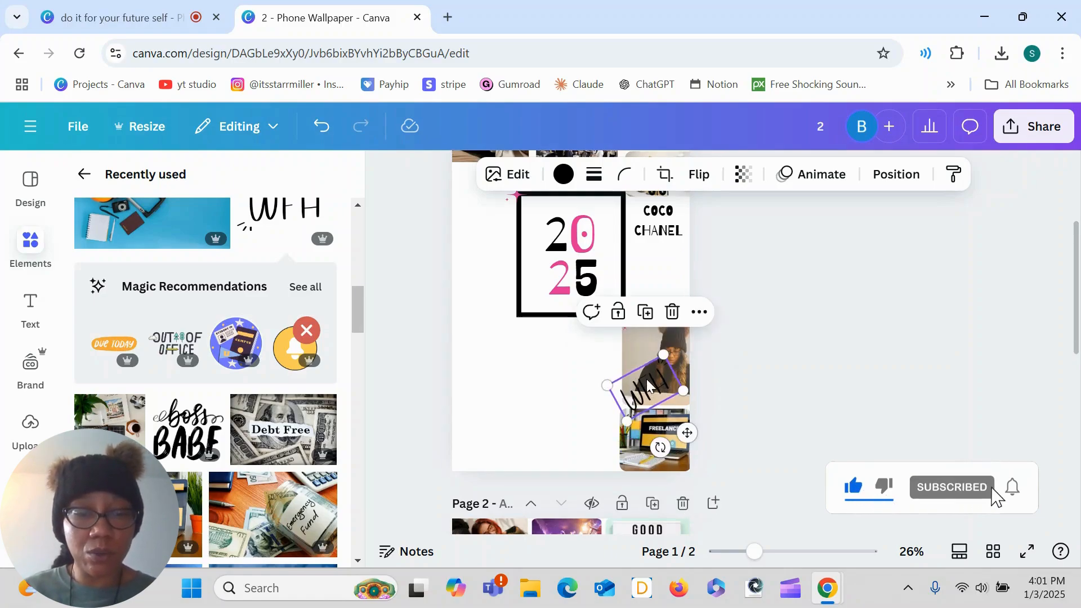
{"action": "left_click_drag", "start_coordinate": [647, 380], "coordinate": [662, 396]}
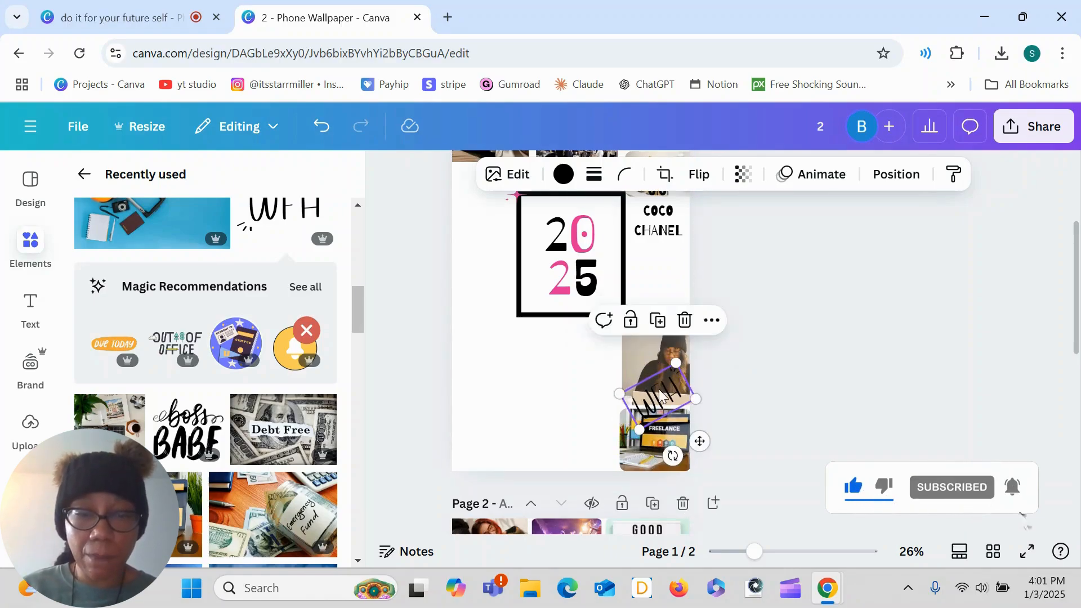
Step: Recolor the WFH graphic with the document's pink and tilt it downward across the hat photo's lower edge
{"action": "left_click", "coordinate": [563, 173]}
{"action": "left_click", "coordinate": [183, 308]}
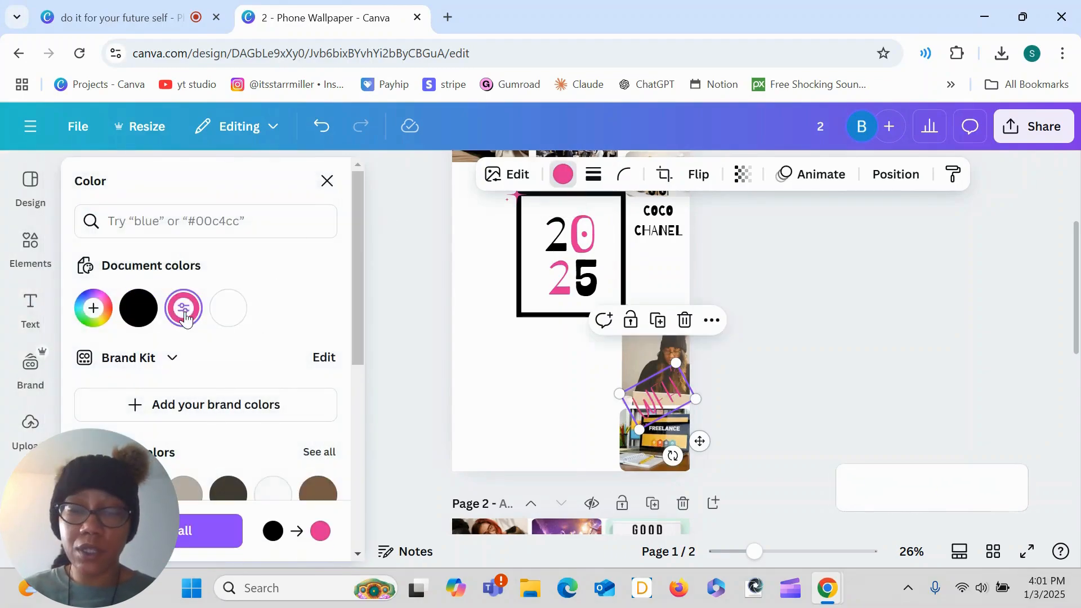
{"action": "left_click_drag", "start_coordinate": [673, 455], "coordinate": [674, 416]}
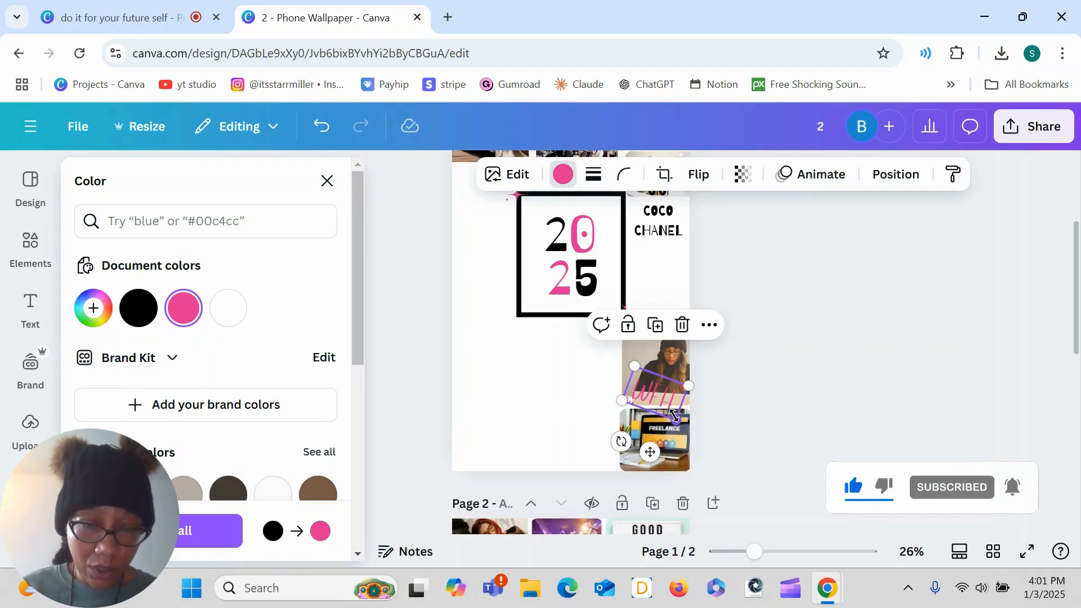
{"action": "left_click", "coordinate": [740, 382]}
{"action": "left_click_drag", "start_coordinate": [658, 399], "coordinate": [663, 405]}
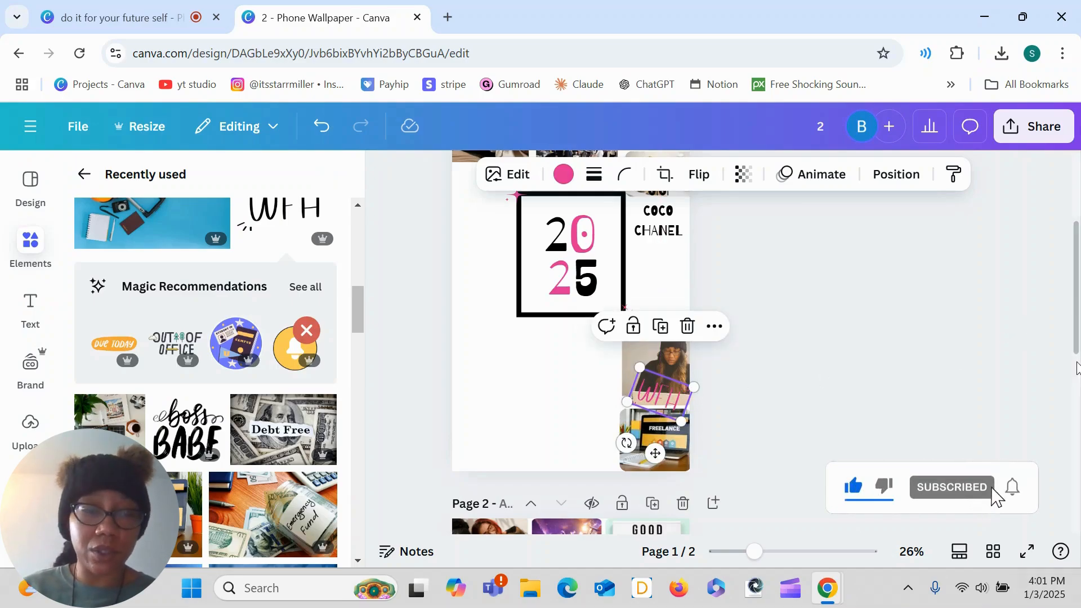
{"action": "left_click", "coordinate": [1042, 353]}
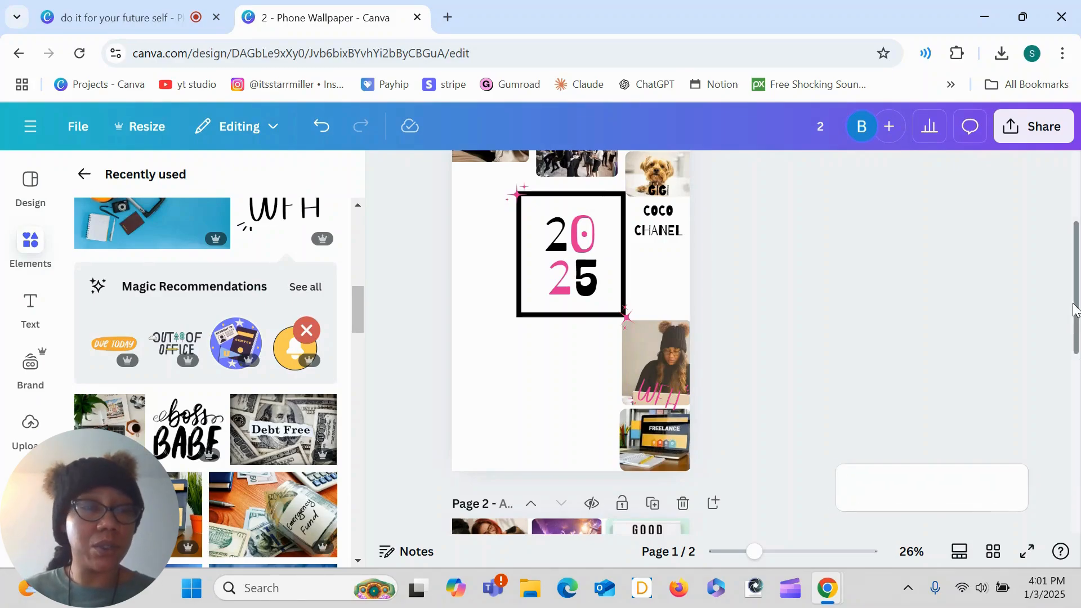
Step: Add the recently used Debt Free money photo, shrink it to about half size, and place it directly below the year box on page 1
{"action": "left_click_drag", "start_coordinate": [1075, 308], "coordinate": [1075, 342]}
{"action": "scroll", "coordinate": [1078, 467], "scroll_direction": "up", "scroll_amount": 1}
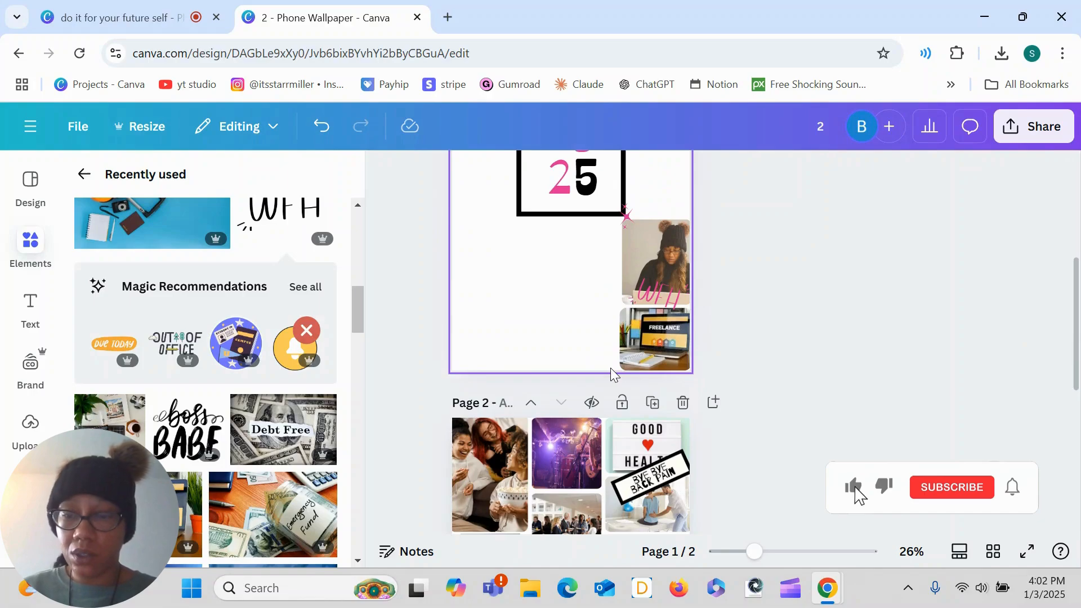
{"action": "left_click", "coordinate": [302, 437]}
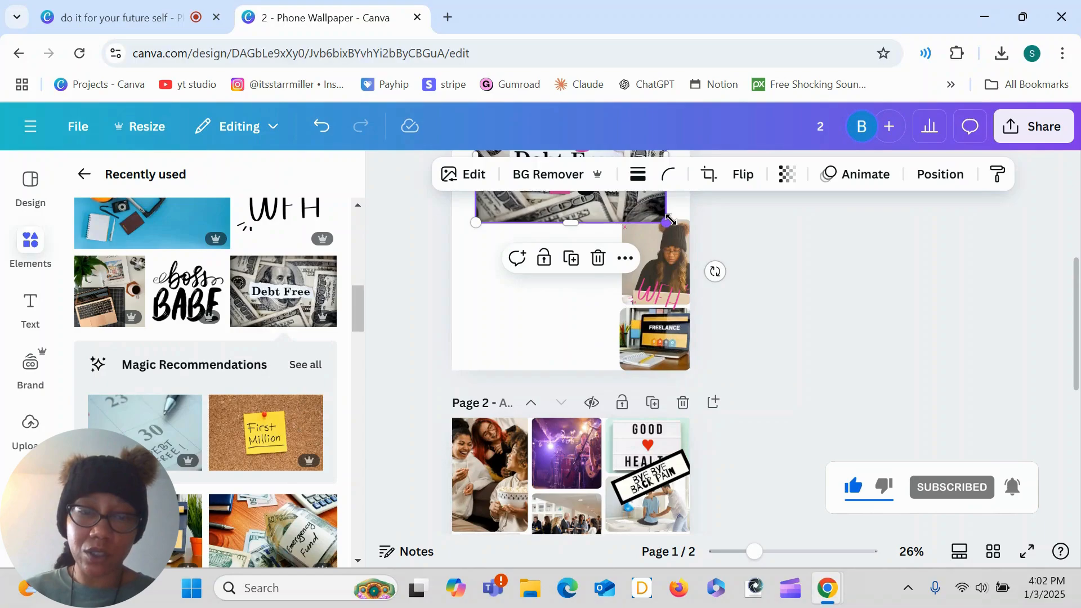
{"action": "left_click_drag", "start_coordinate": [670, 221], "coordinate": [624, 215]}
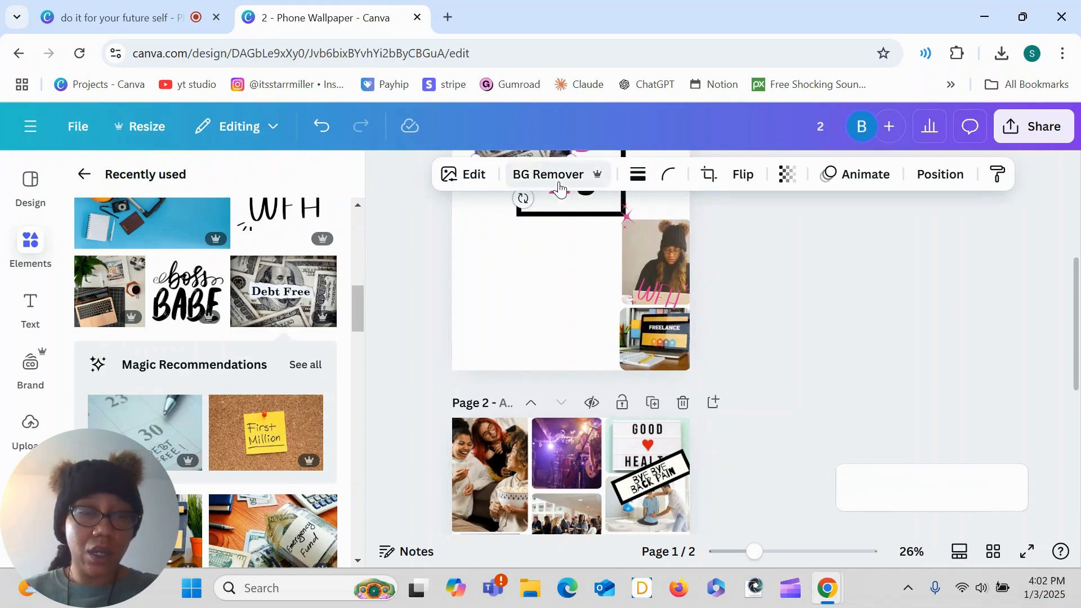
{"action": "scroll", "coordinate": [559, 189], "scroll_direction": "up", "scroll_amount": 2}
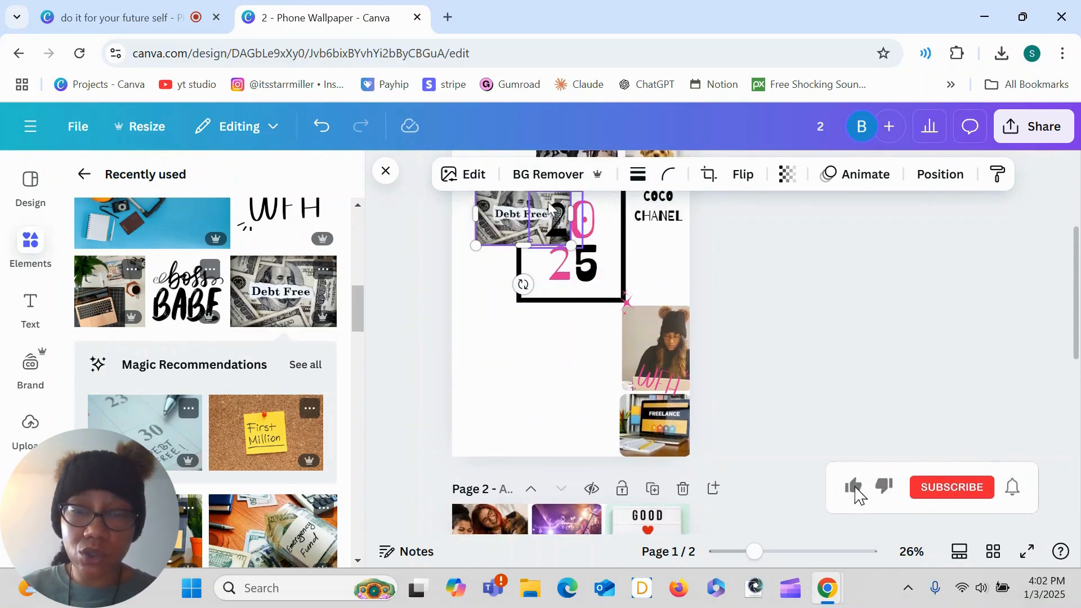
{"action": "left_click_drag", "start_coordinate": [520, 235], "coordinate": [563, 343]}
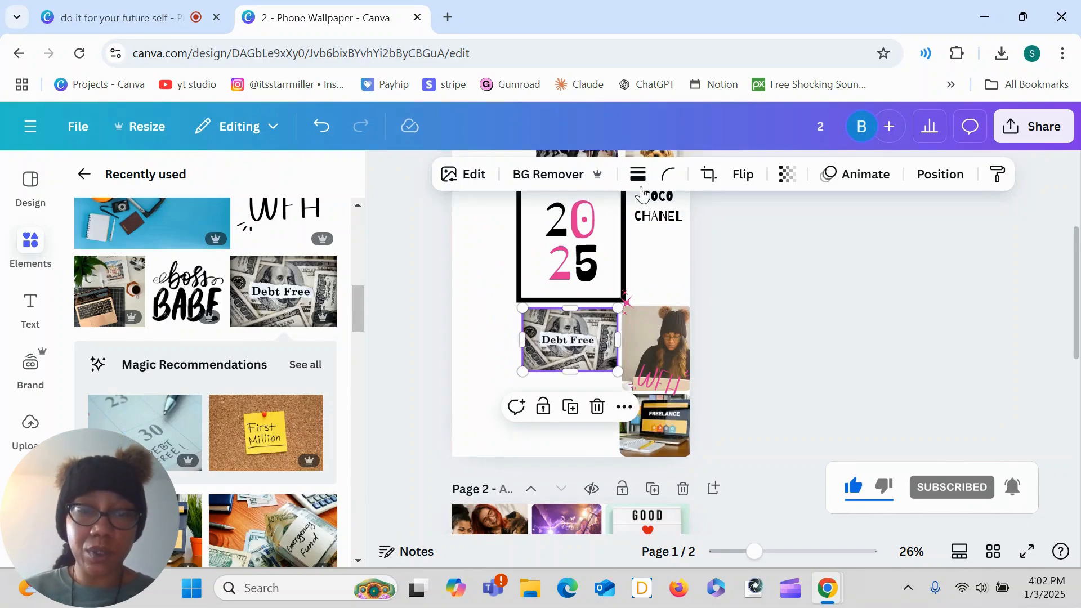
Step: Round the corners of the Debt Free photo to 30 and align its outer edge with the year box
{"action": "left_click", "coordinate": [663, 181]}
{"action": "left_click_drag", "start_coordinate": [599, 251], "coordinate": [621, 251]}
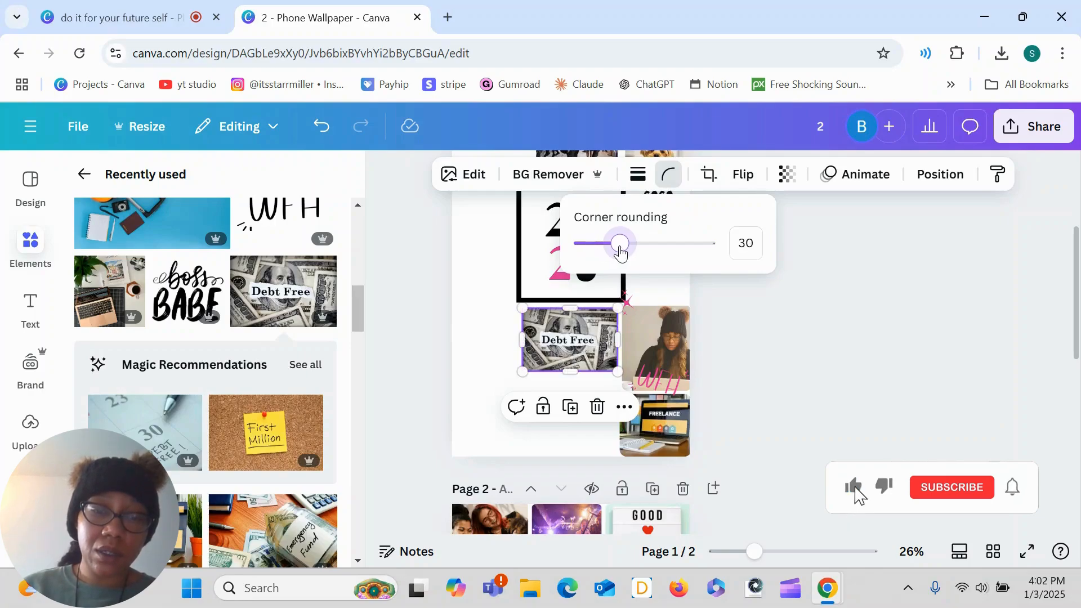
{"action": "left_click_drag", "start_coordinate": [570, 350], "coordinate": [564, 350]}
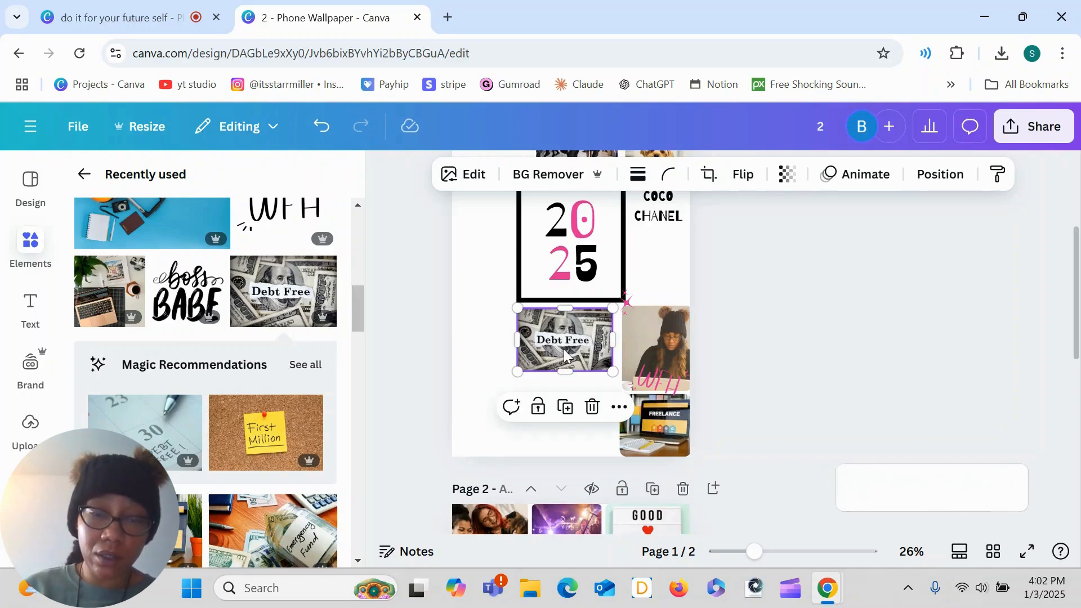
{"action": "left_click", "coordinate": [886, 317]}
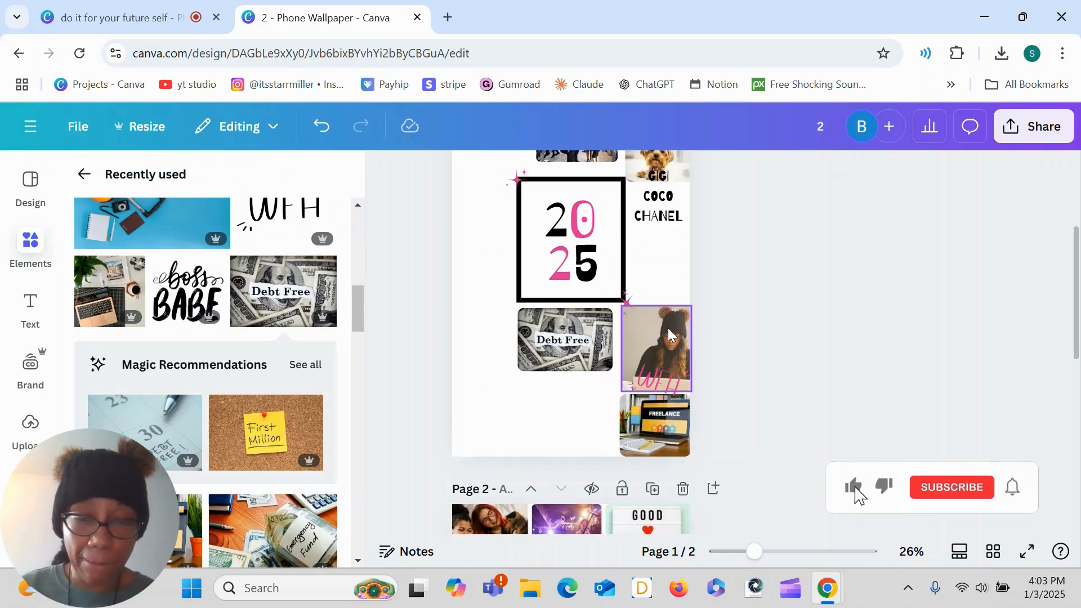
Step: Add the recently used boss BABE graphic and place it below the Debt Free photo, beside the FREELANCE photo
{"action": "scroll", "coordinate": [855, 344], "scroll_direction": "down", "scroll_amount": 3}
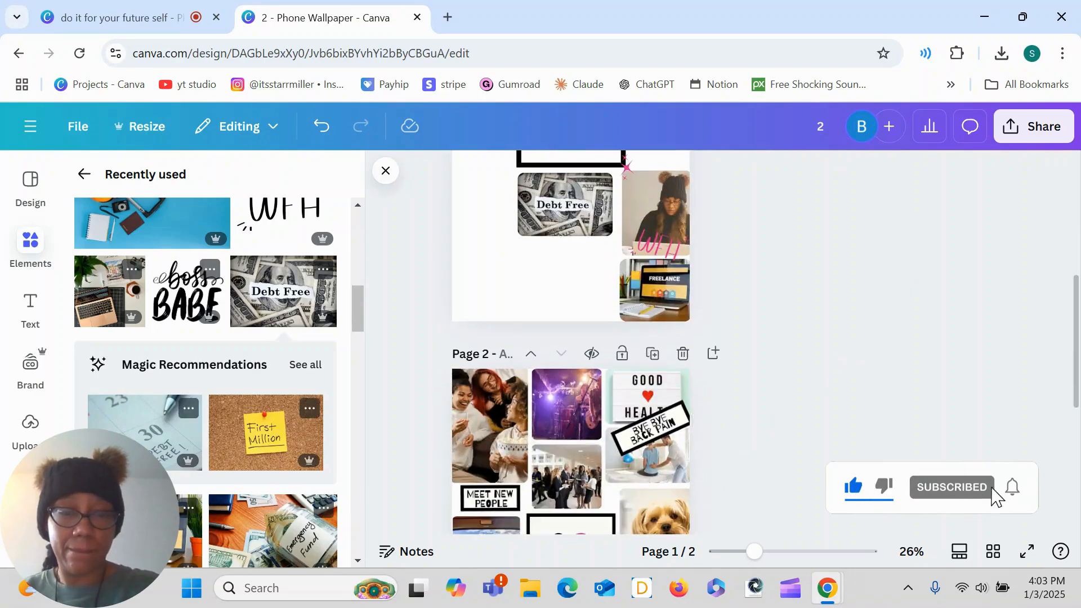
{"action": "scroll", "coordinate": [854, 344], "scroll_direction": "down", "scroll_amount": 5}
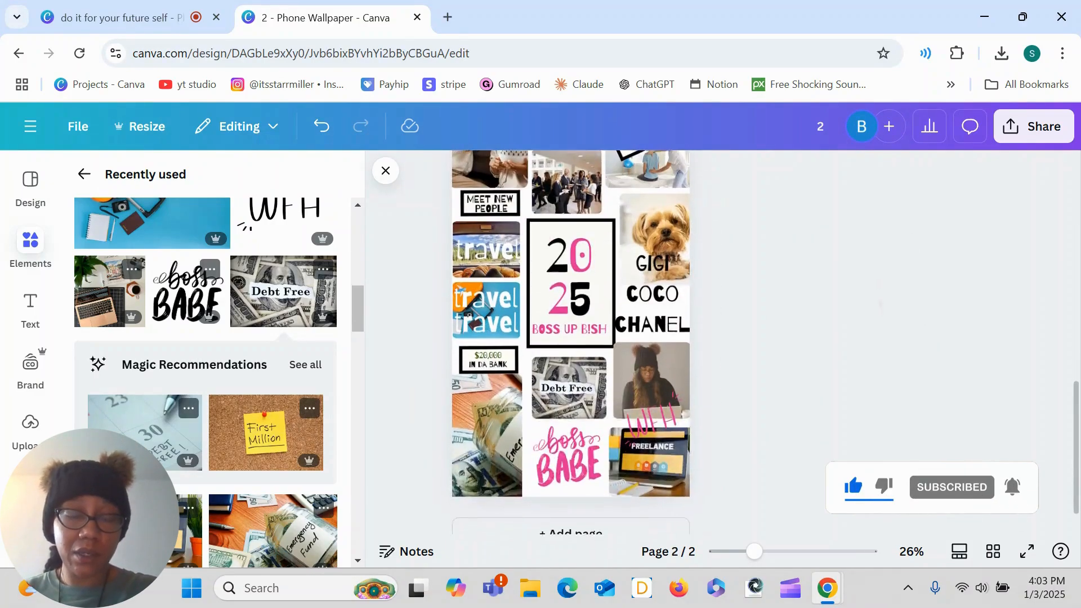
{"action": "scroll", "coordinate": [571, 344], "scroll_direction": "up", "scroll_amount": 6}
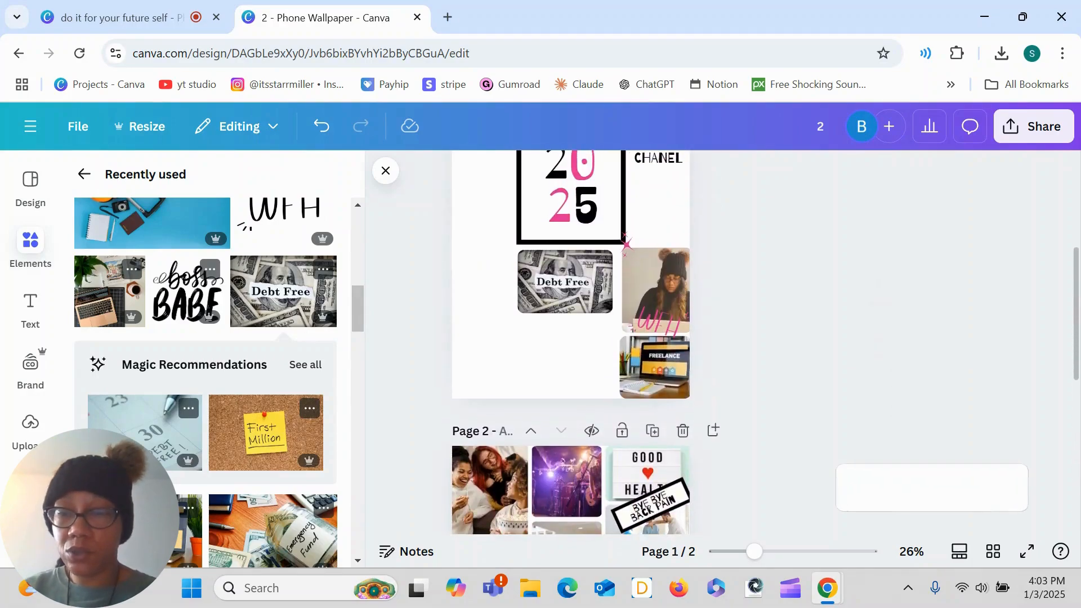
{"action": "left_click", "coordinate": [187, 291]}
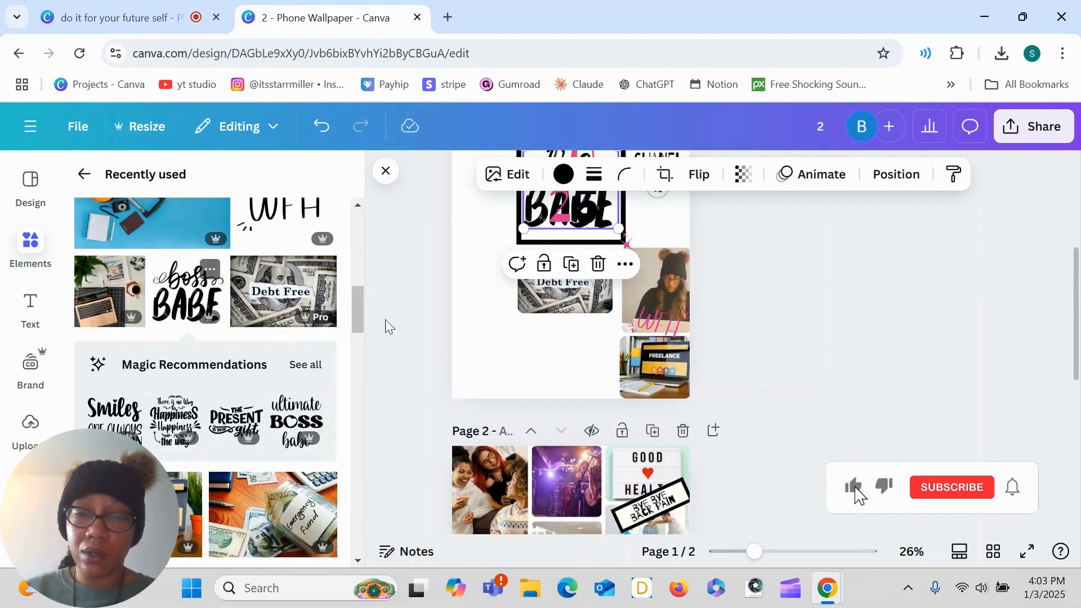
{"action": "left_click_drag", "start_coordinate": [600, 225], "coordinate": [604, 396]}
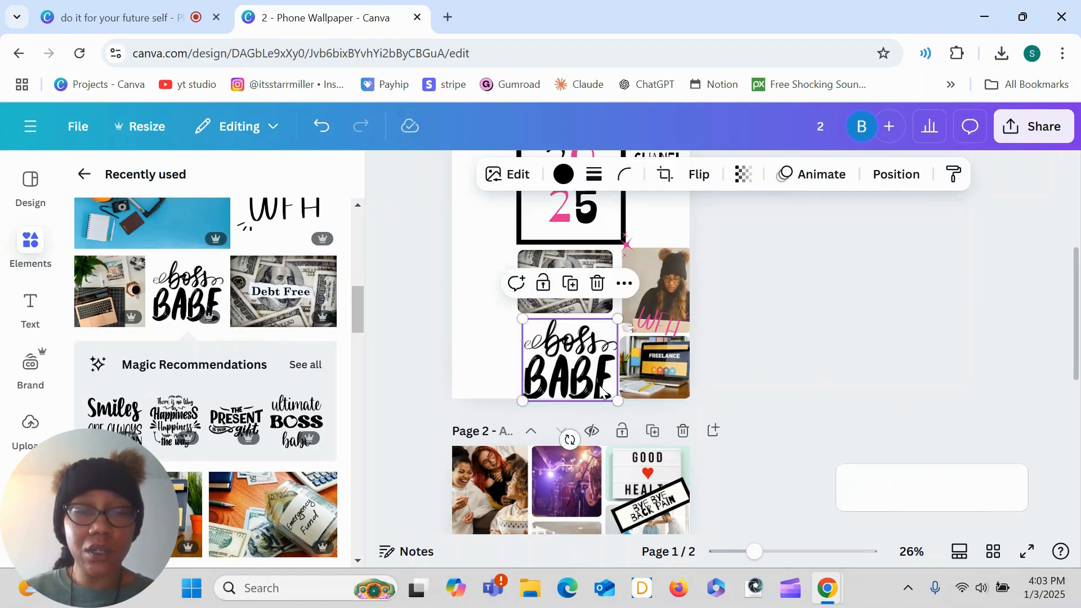
Step: Recolor the boss BABE graphic with the document's pink and shrink it slightly to fit below the Debt Free photo
{"action": "left_click", "coordinate": [563, 174]}
{"action": "left_click", "coordinate": [183, 308]}
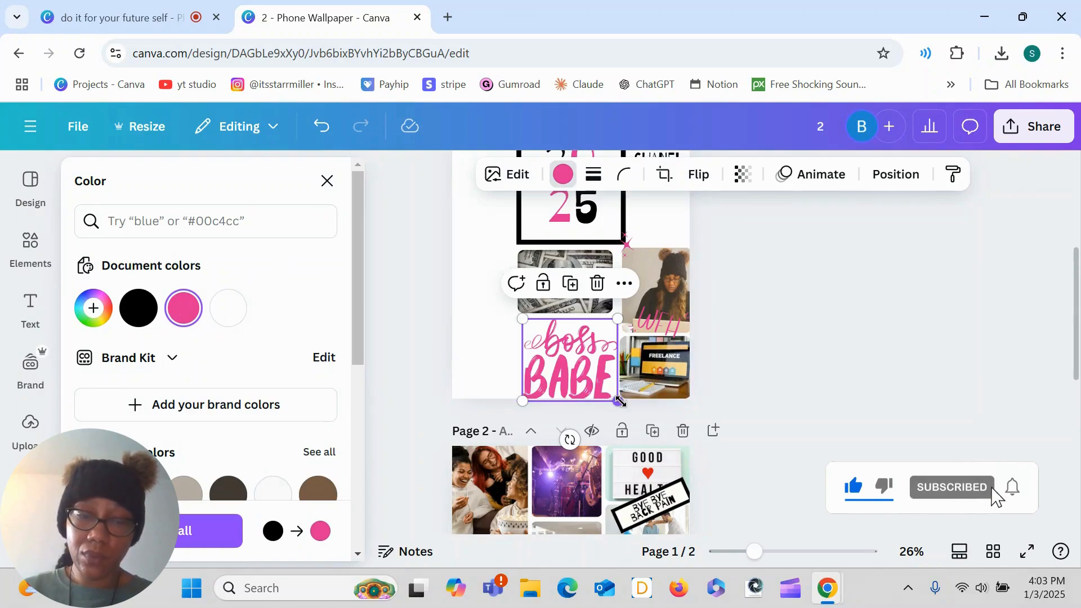
{"action": "left_click_drag", "start_coordinate": [619, 401], "coordinate": [582, 363]}
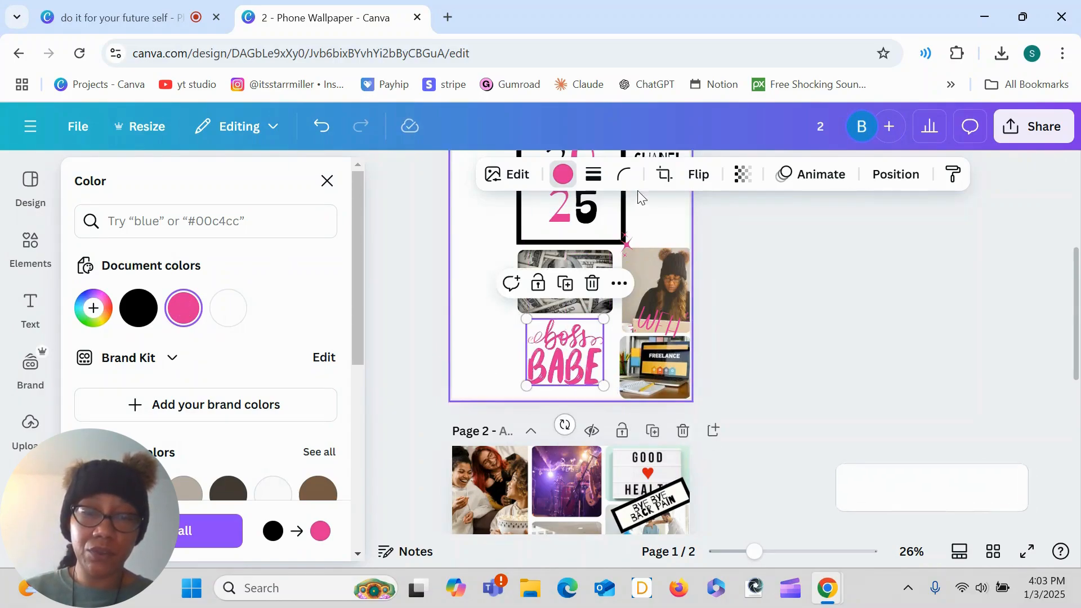
Step: Set the boss BABE graphic's corner rounding to 25
{"action": "left_click", "coordinate": [624, 175]}
{"action": "left_click_drag", "start_coordinate": [534, 245], "coordinate": [570, 250]}
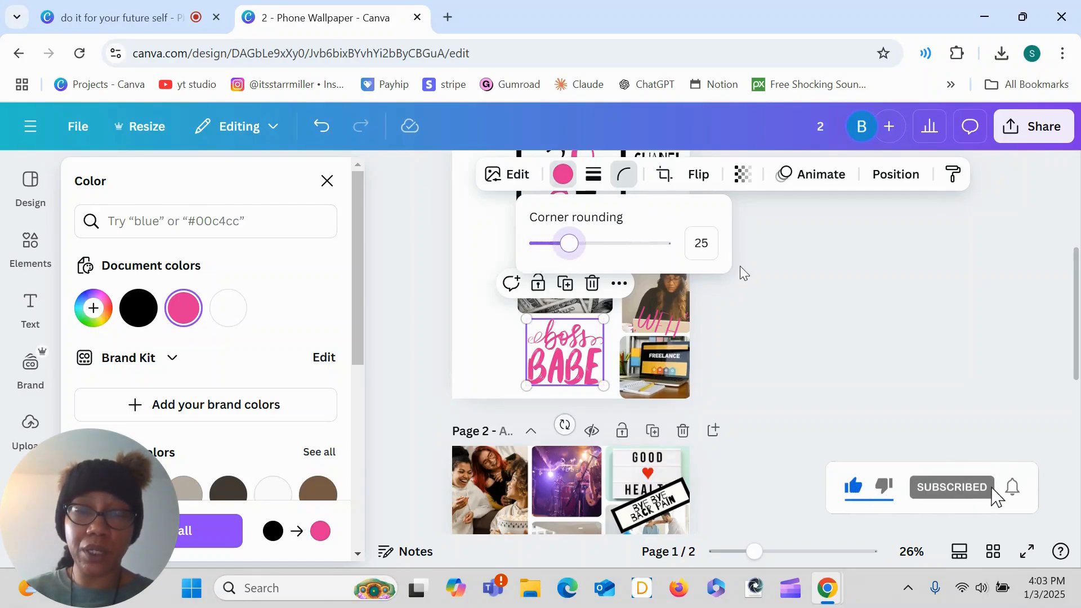
{"action": "left_click", "coordinate": [559, 353]}
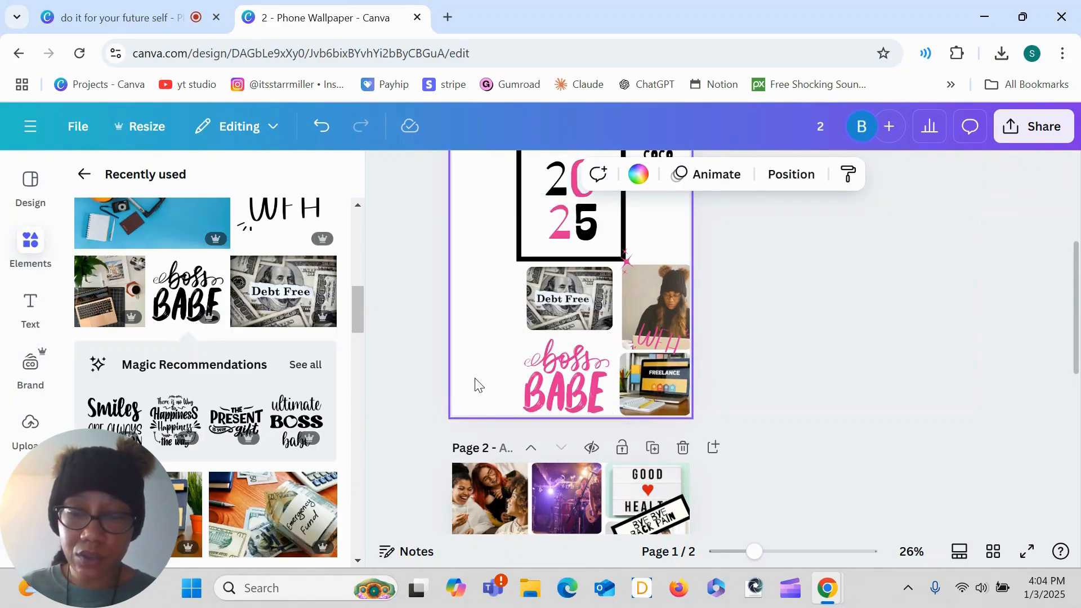
Step: Add the recently used Emergency Fund jar photo, shrink and narrow it, and fit it into page 1's bottom-left corner beside boss BABE
{"action": "left_click", "coordinate": [295, 525]}
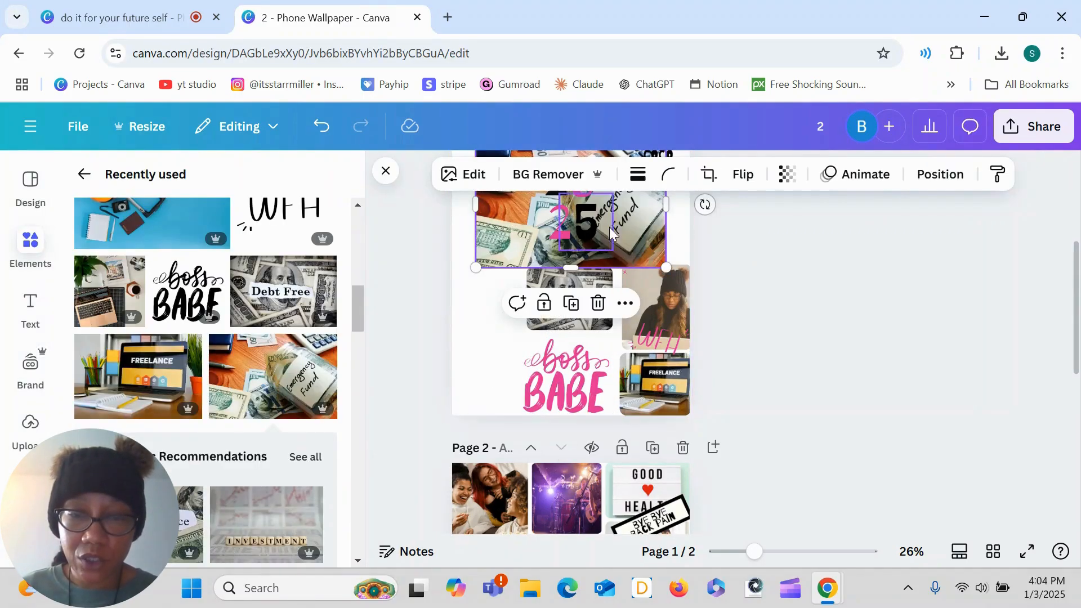
{"action": "left_click_drag", "start_coordinate": [638, 225], "coordinate": [511, 339]}
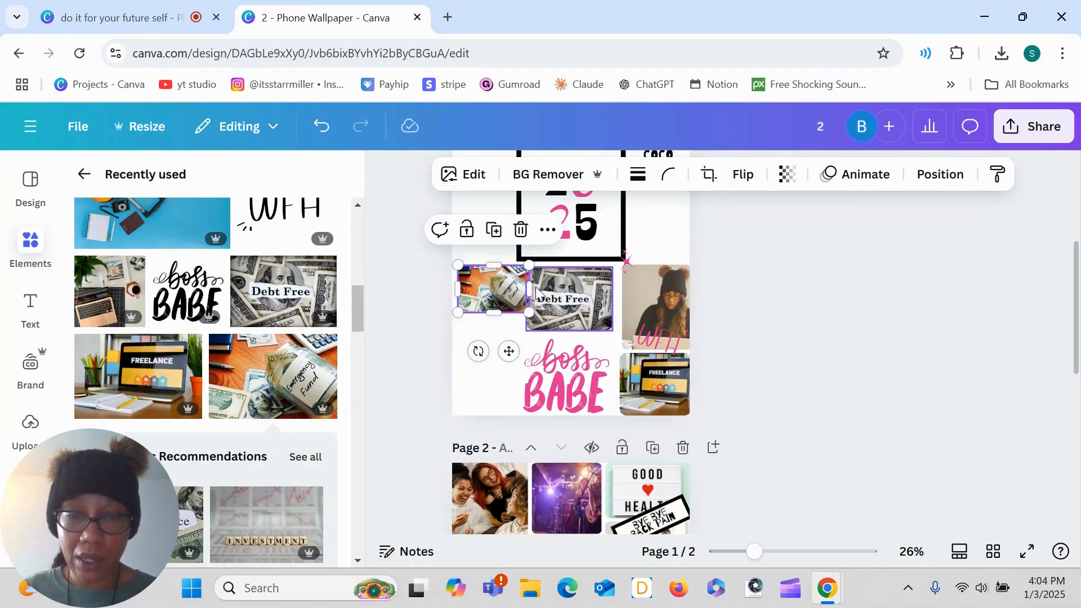
{"action": "left_click_drag", "start_coordinate": [530, 288], "coordinate": [501, 396]}
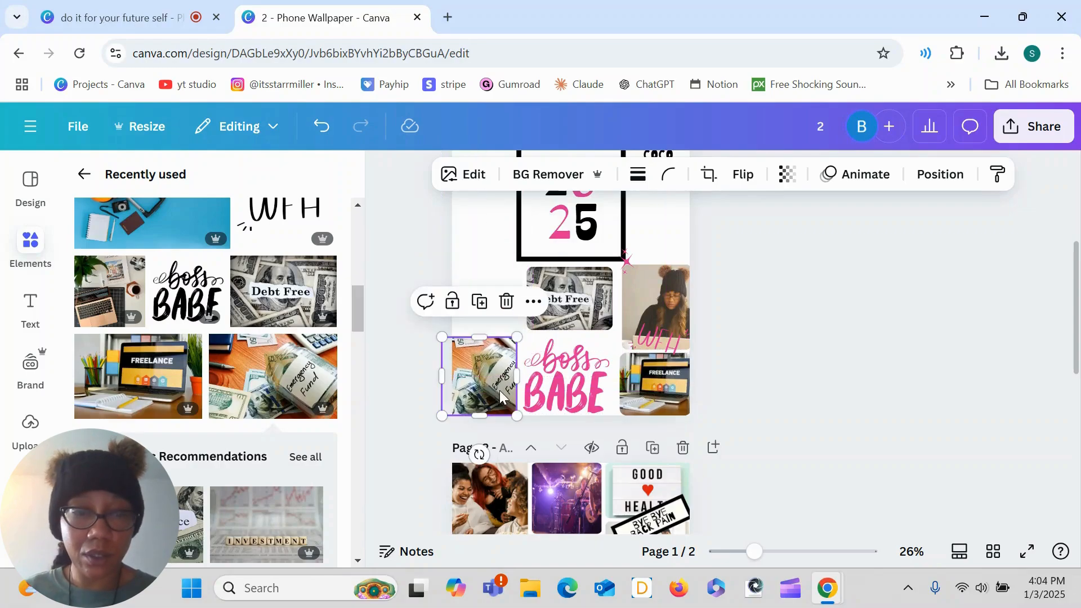
Step: Reposition the Emergency Fund photo within its crop so the jar and its label fill the visible area
{"action": "left_click", "coordinate": [708, 175]}
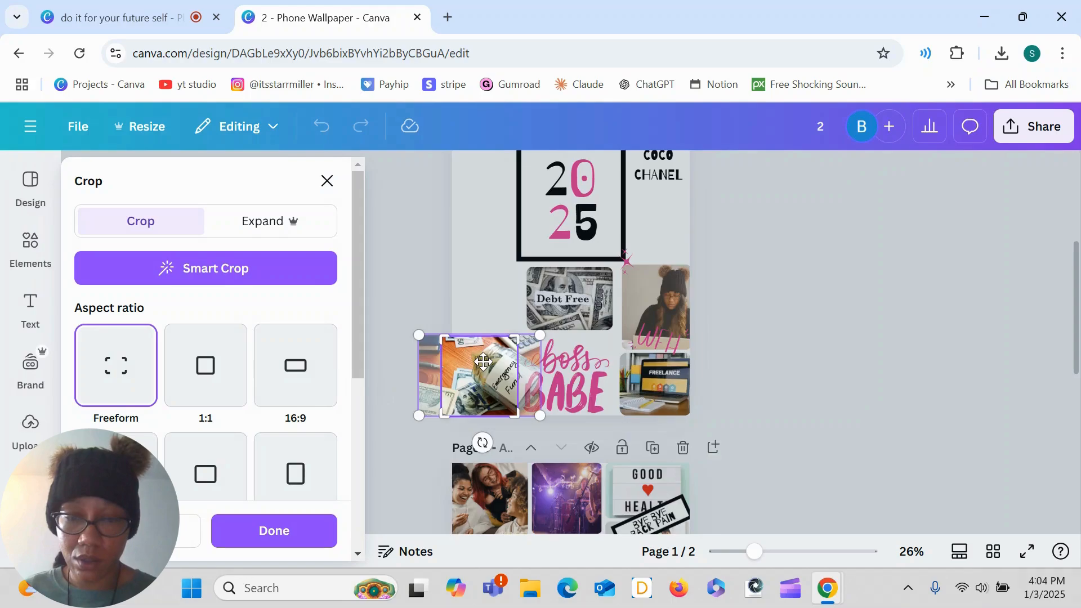
{"action": "left_click_drag", "start_coordinate": [483, 361], "coordinate": [422, 379]}
{"action": "key", "text": "Return"}
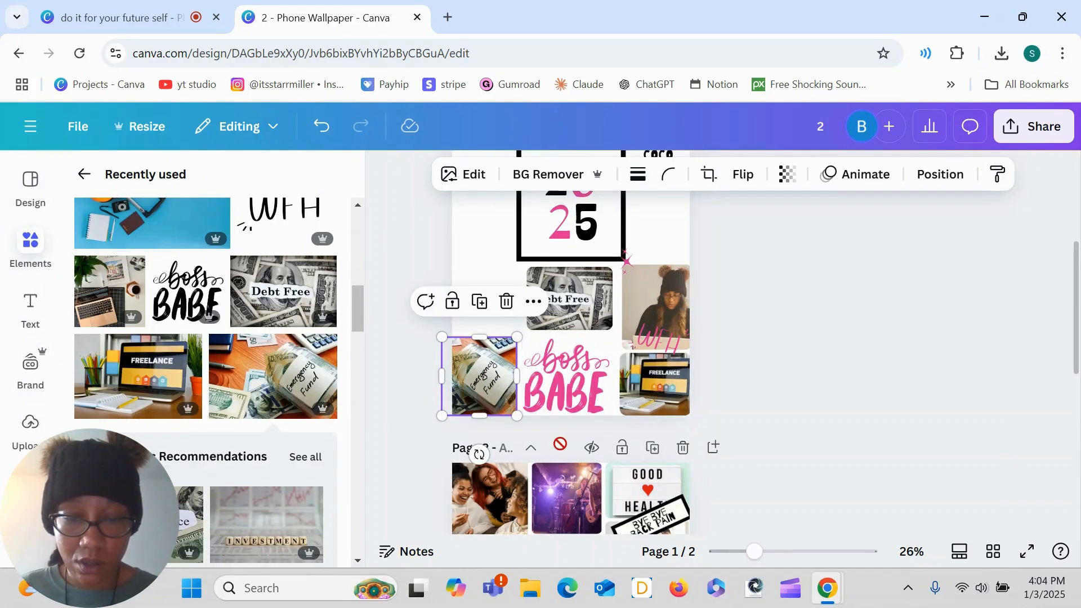
{"action": "left_click", "coordinate": [878, 377]}
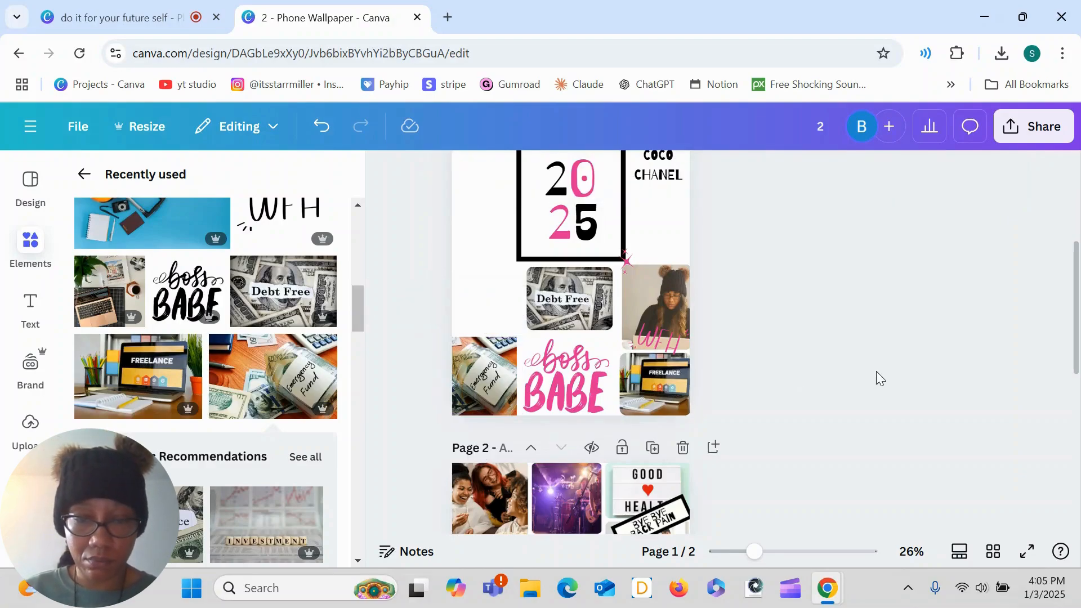
Step: Duplicate the BYE BYE BACK PAIN label group on page 1 and place the copy above the Emergency Fund photo
{"action": "scroll", "coordinate": [880, 378], "scroll_direction": "down", "scroll_amount": 5}
{"action": "scroll", "coordinate": [880, 379], "scroll_direction": "up", "scroll_amount": 5}
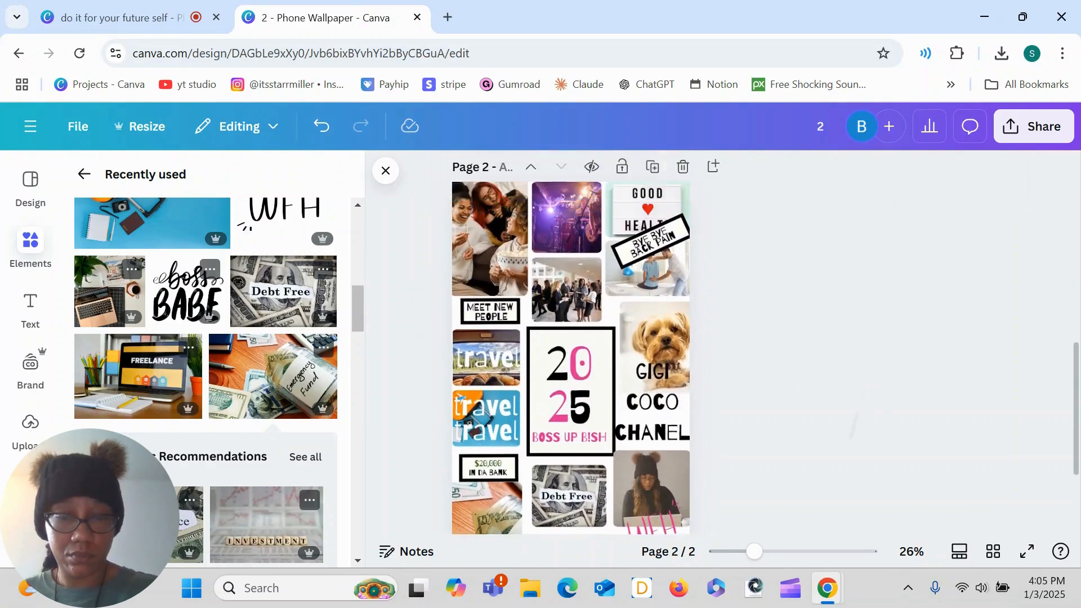
{"action": "scroll", "coordinate": [571, 343], "scroll_direction": "up", "scroll_amount": 3}
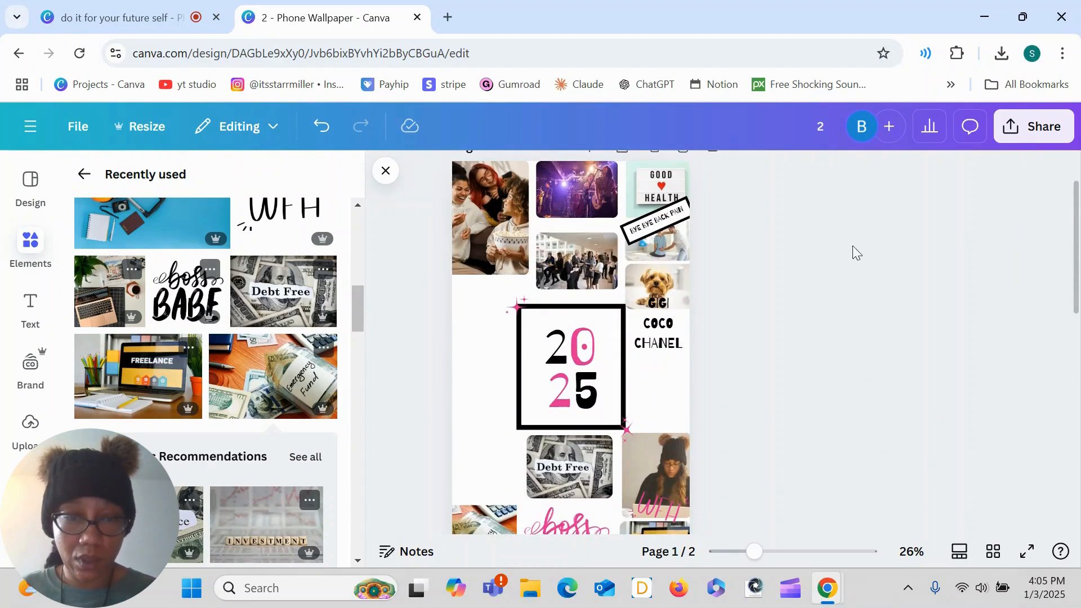
{"action": "left_click", "coordinate": [660, 228]}
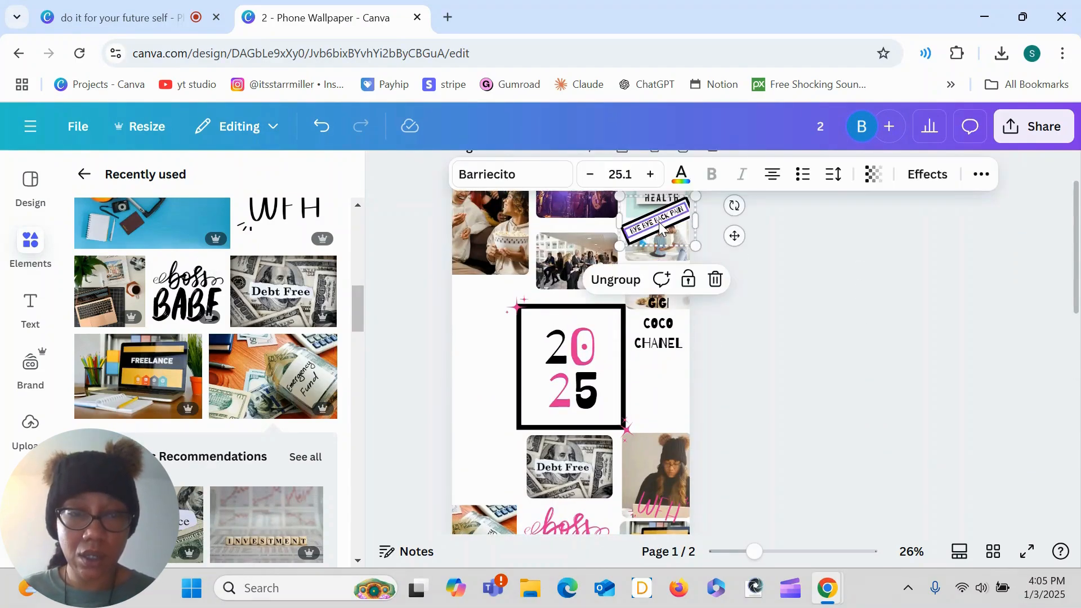
{"action": "left_click", "coordinate": [670, 220]}
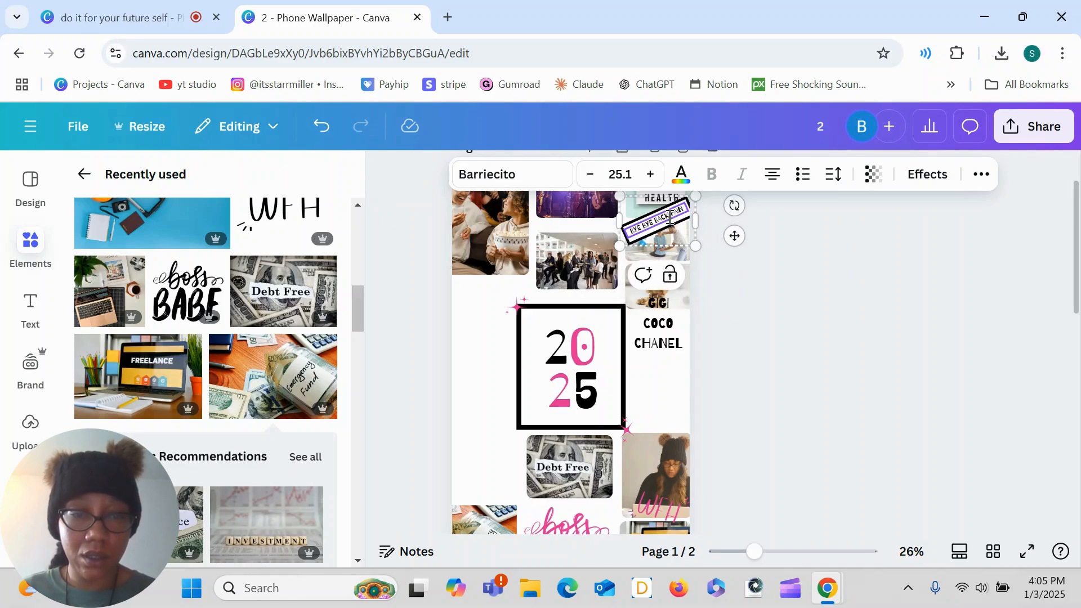
{"action": "key", "text": "Escape"}
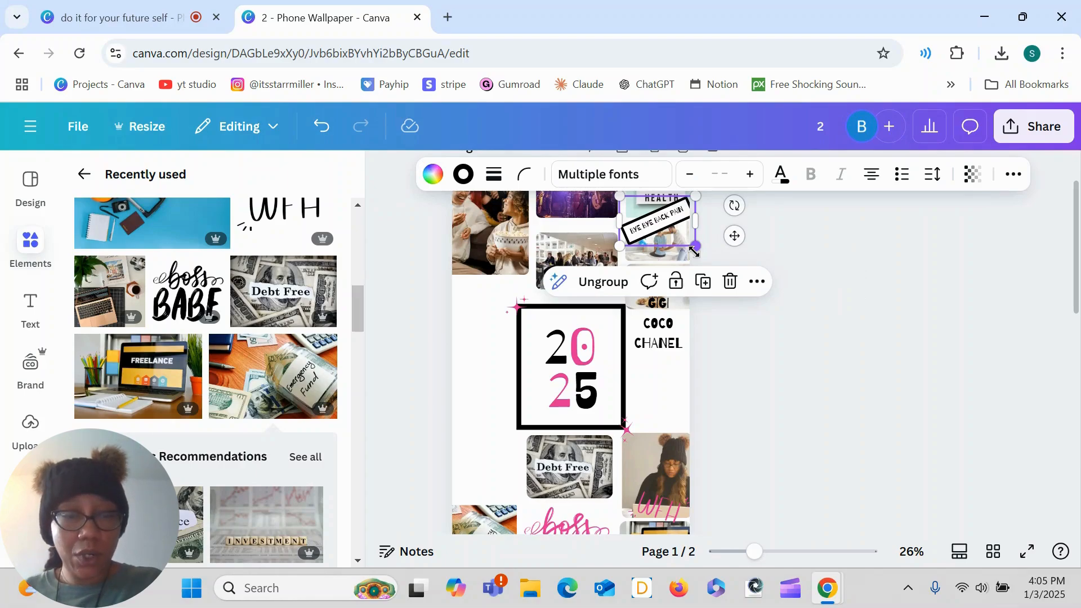
{"action": "left_click_drag", "start_coordinate": [694, 252], "coordinate": [504, 489]}
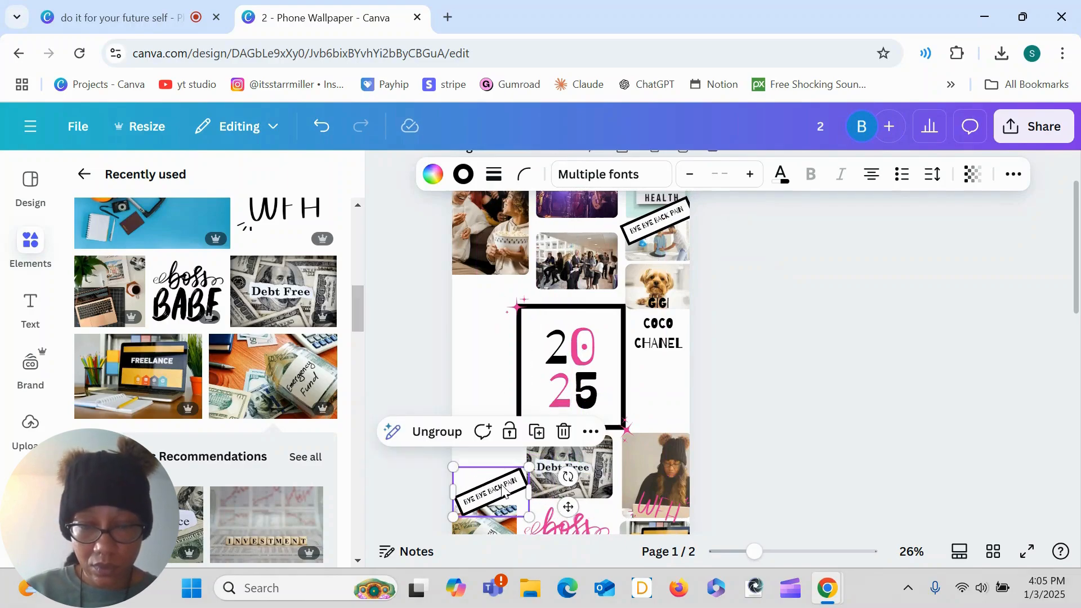
Step: Ungroup the copied BYE BYE BACK PAIN label and move its text up out of the black-bordered frame
{"action": "left_click", "coordinate": [438, 432]}
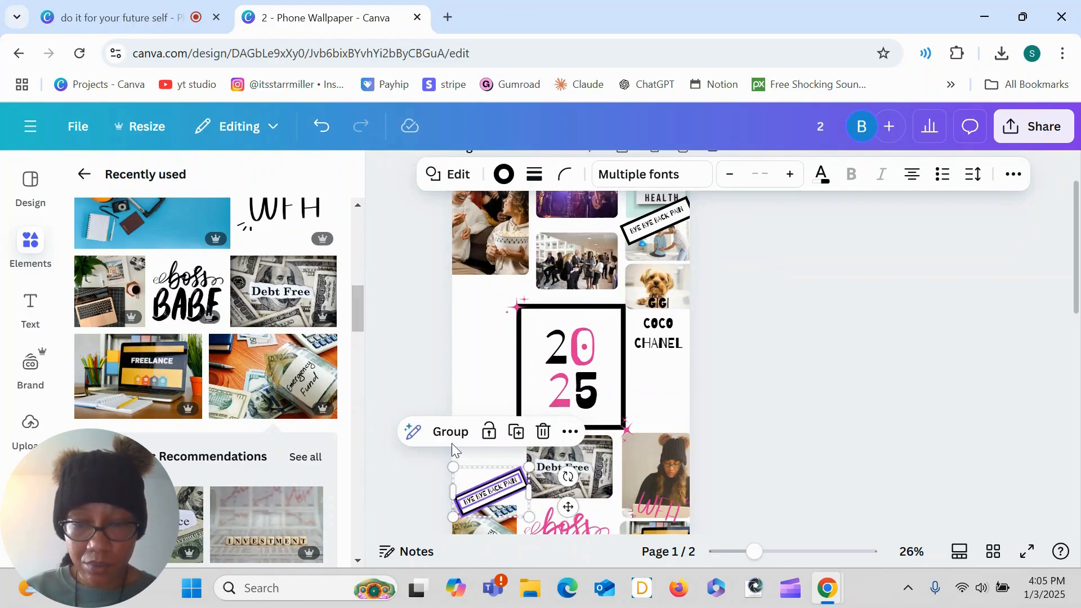
{"action": "left_click", "coordinate": [773, 438]}
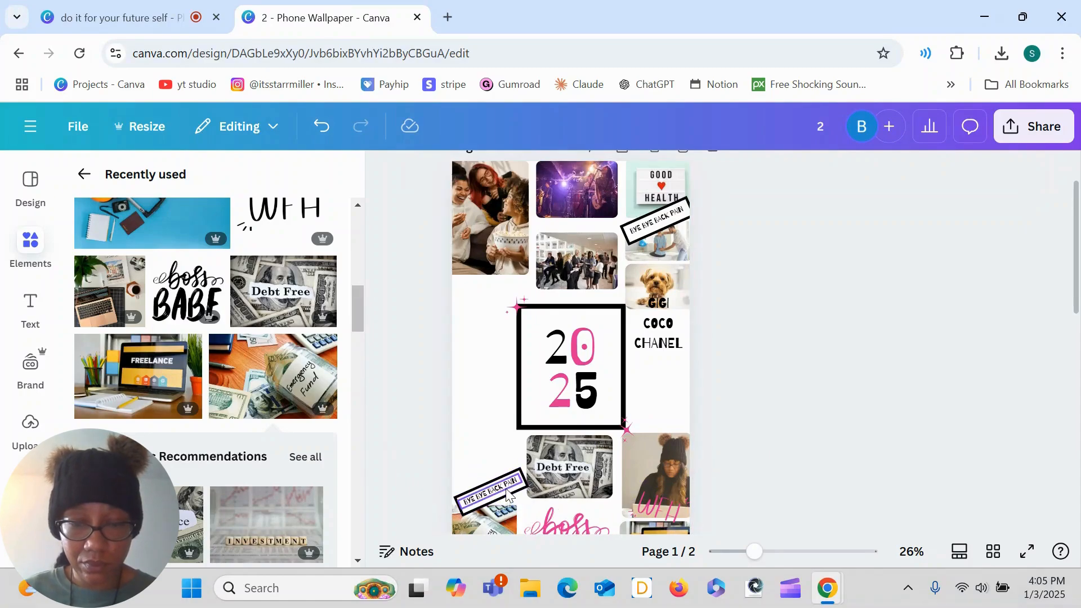
{"action": "left_click", "coordinate": [510, 495]}
{"action": "left_click_drag", "start_coordinate": [511, 495], "coordinate": [500, 425]}
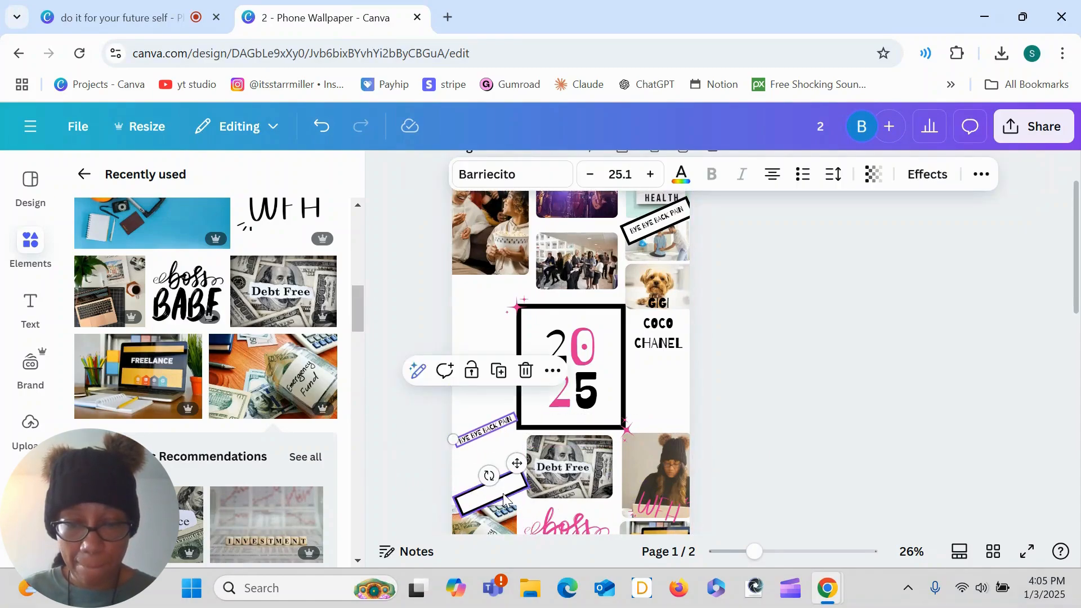
Step: Rotate the copied label's frame and text to horizontal and set the text back inside the frame above the Emergency Fund photo
{"action": "left_click", "coordinate": [503, 499]}
{"action": "left_click_drag", "start_coordinate": [416, 508], "coordinate": [435, 474]}
{"action": "left_click", "coordinate": [507, 471]}
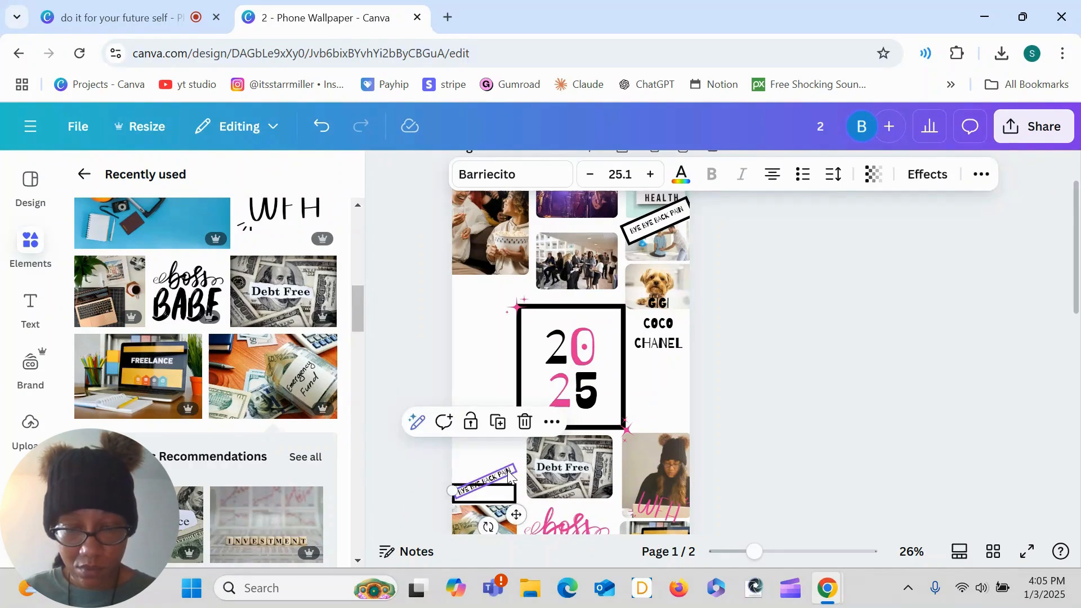
{"action": "left_click_drag", "start_coordinate": [494, 505], "coordinate": [505, 534]}
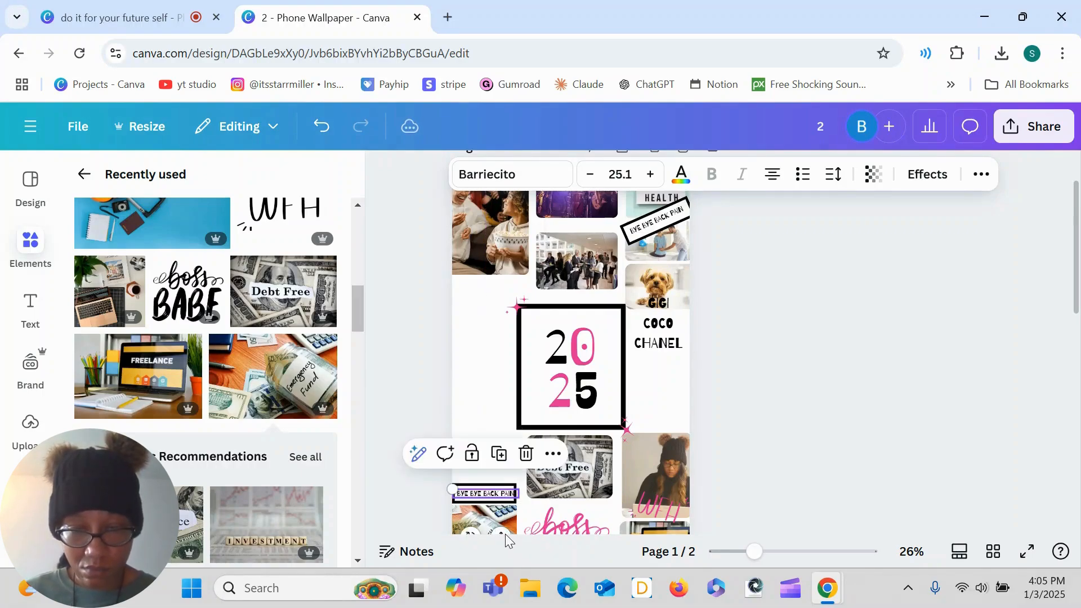
Step: Change the copied label's text above the Emergency Fund photo to "$20,000 IN DA BANK" and group the text with its black frame
{"action": "double_click", "coordinate": [498, 490]}
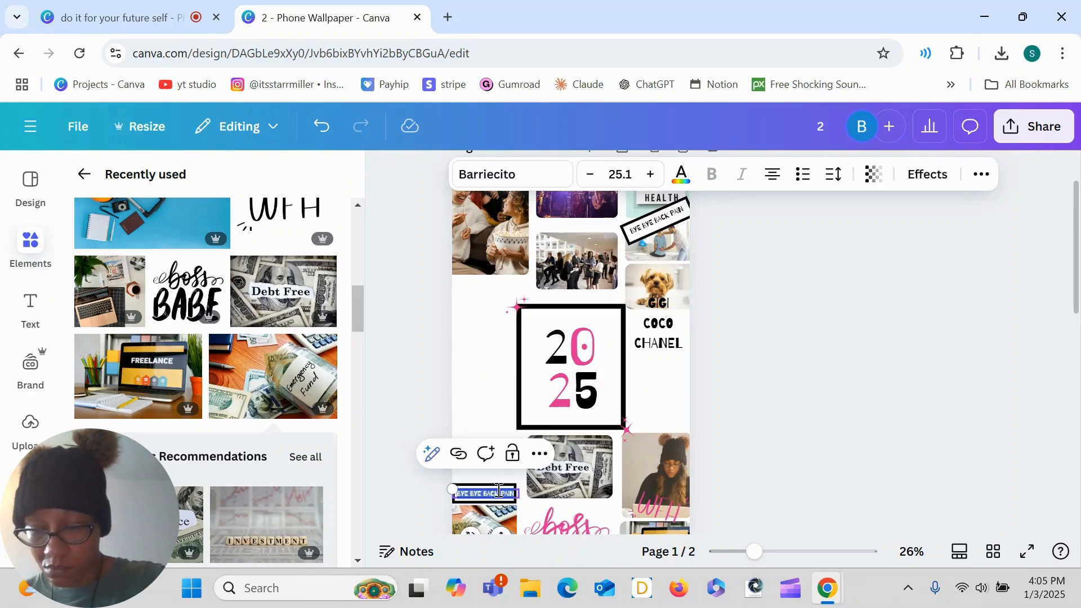
{"action": "type", "text": "$20,000 IN DA"}
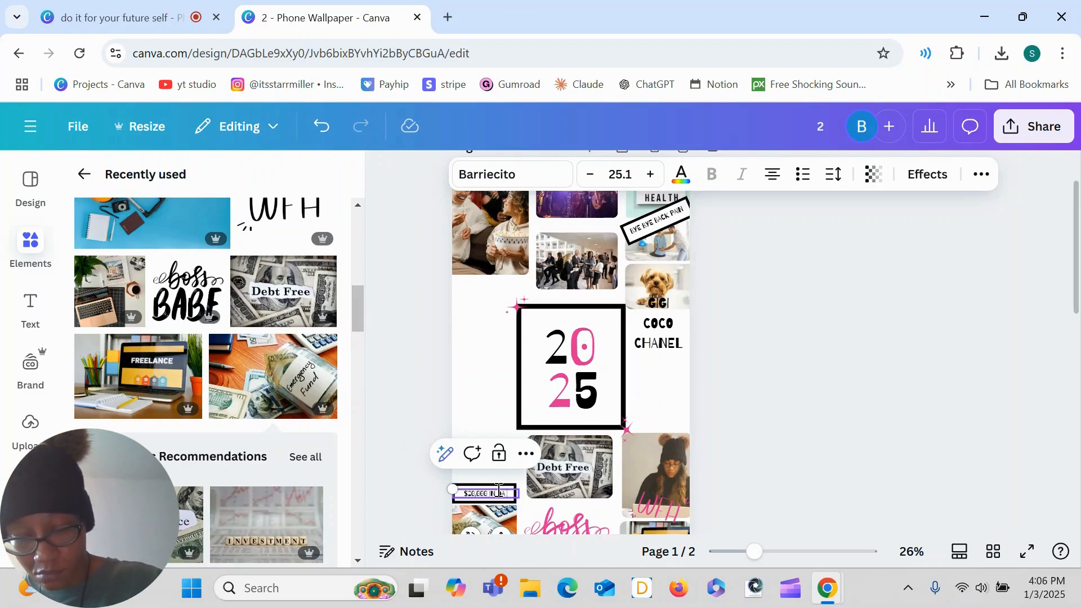
{"action": "type", "text": "BANK"}
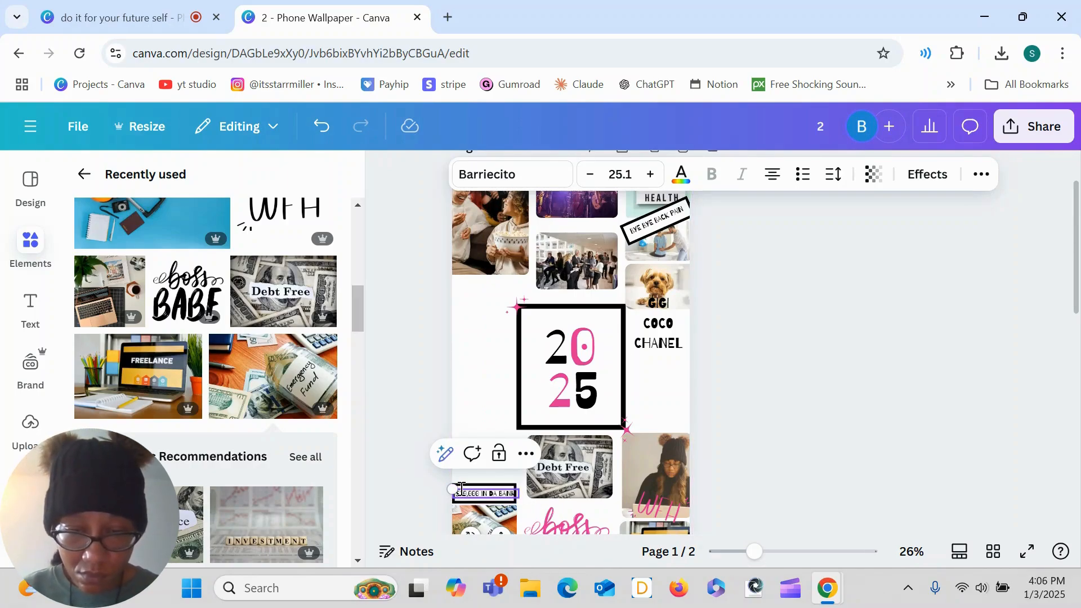
{"action": "left_click", "coordinate": [421, 480]}
{"action": "left_click", "coordinate": [484, 498]}
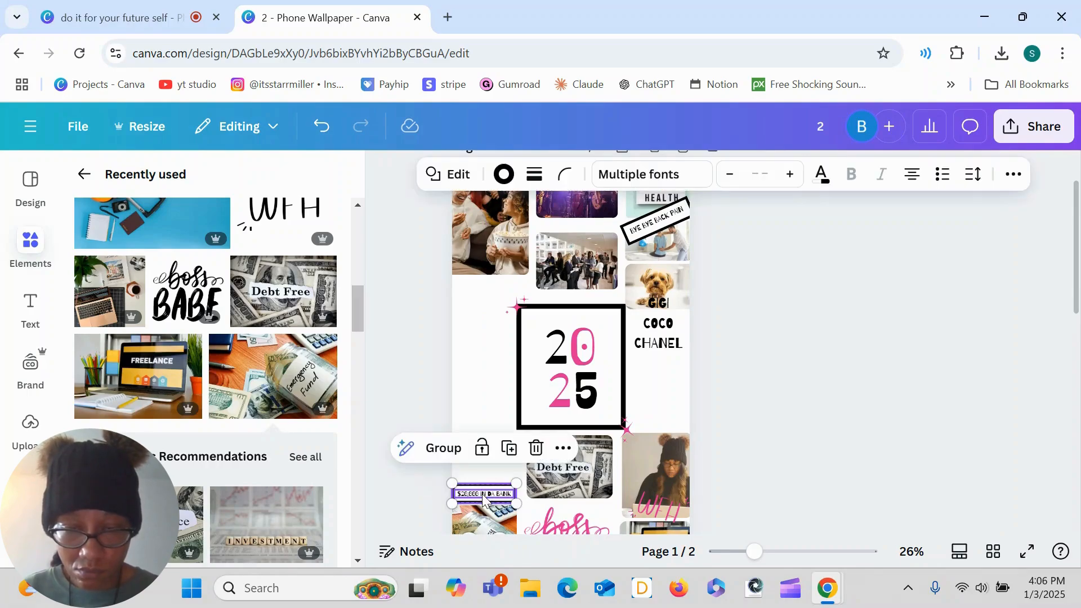
{"action": "left_click", "coordinate": [444, 448]}
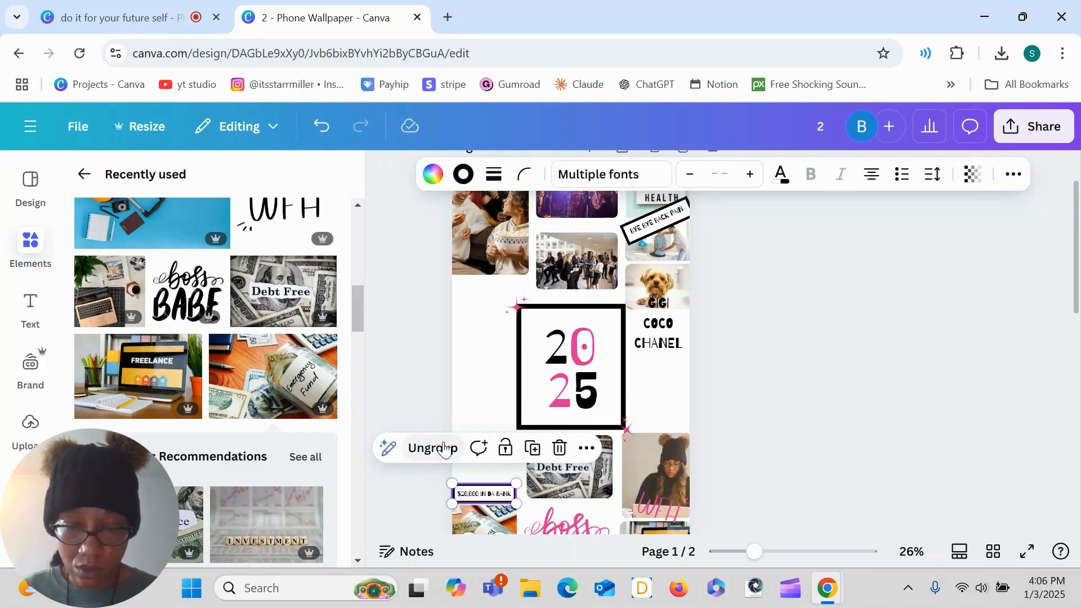
{"action": "left_click", "coordinate": [755, 441]}
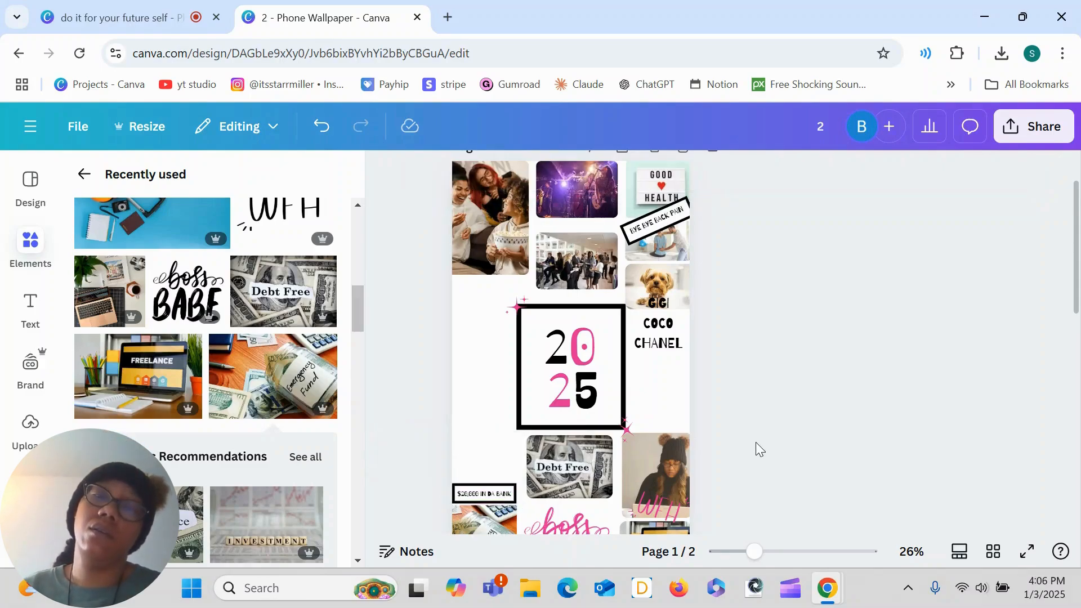
Step: Move the GIGI COCO CHANEL text down on page 1 and extend the dog photo's crop downward to just above it
{"action": "scroll", "coordinate": [756, 441], "scroll_direction": "down", "scroll_amount": 5}
{"action": "scroll", "coordinate": [755, 441], "scroll_direction": "up", "scroll_amount": 4}
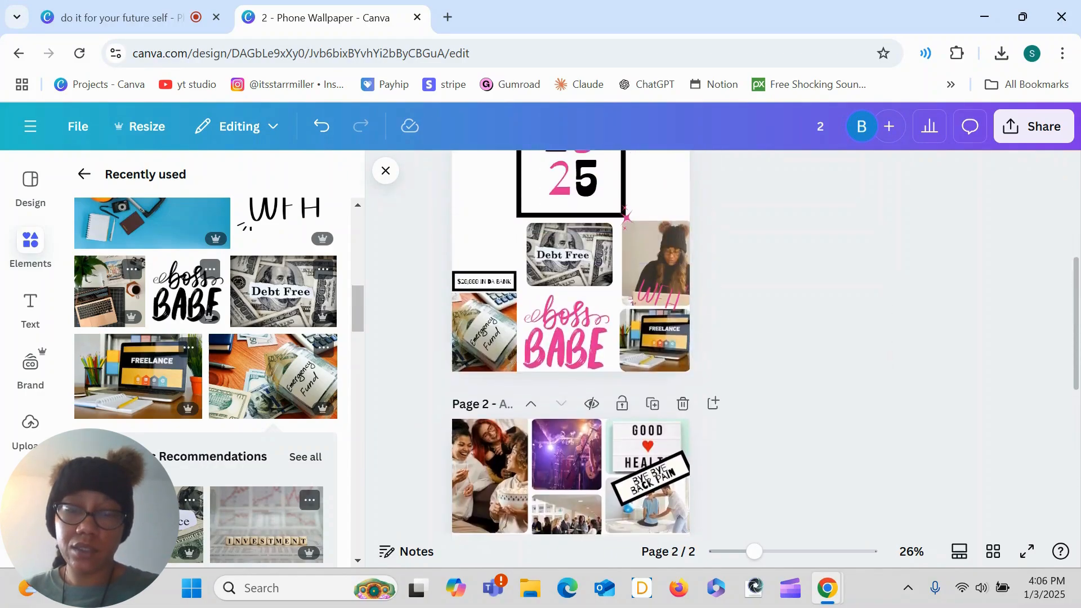
{"action": "scroll", "coordinate": [570, 338], "scroll_direction": "up", "scroll_amount": 2}
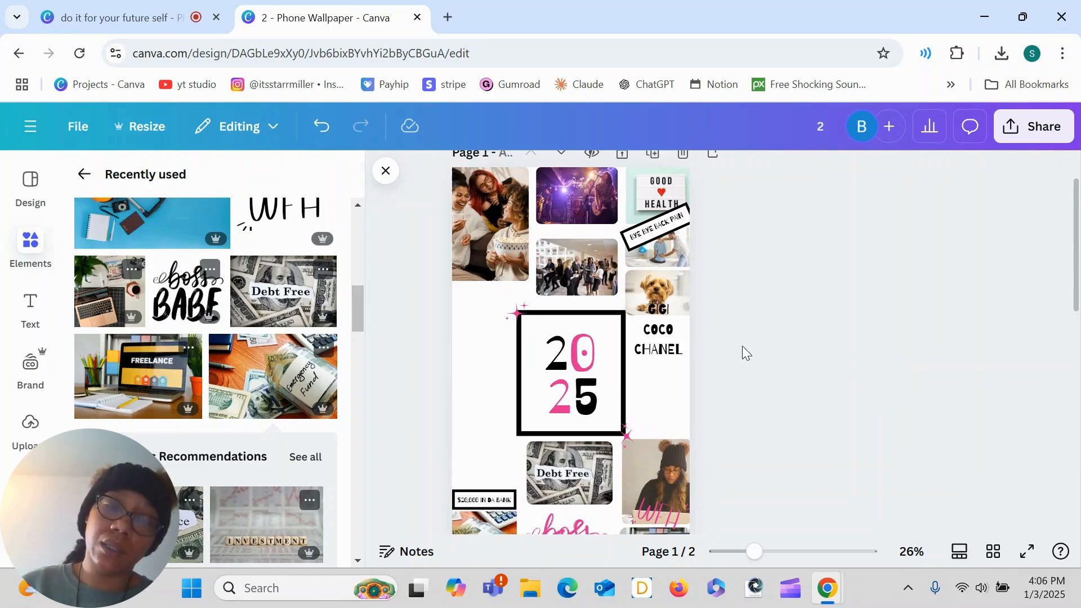
{"action": "left_click_drag", "start_coordinate": [660, 339], "coordinate": [661, 366]}
{"action": "left_click", "coordinate": [659, 309]}
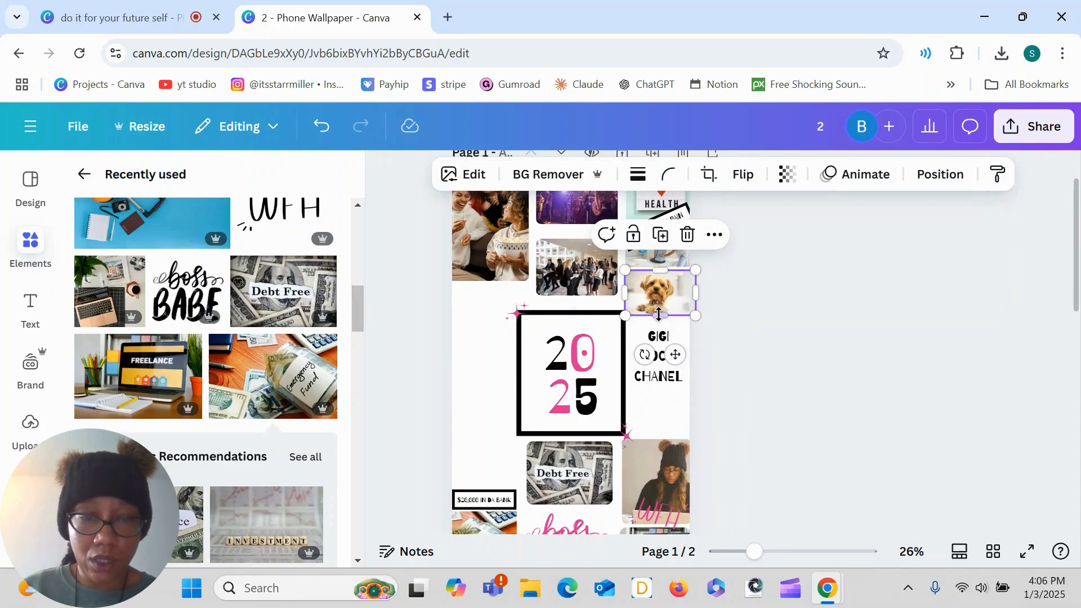
{"action": "left_click_drag", "start_coordinate": [658, 314], "coordinate": [659, 335]}
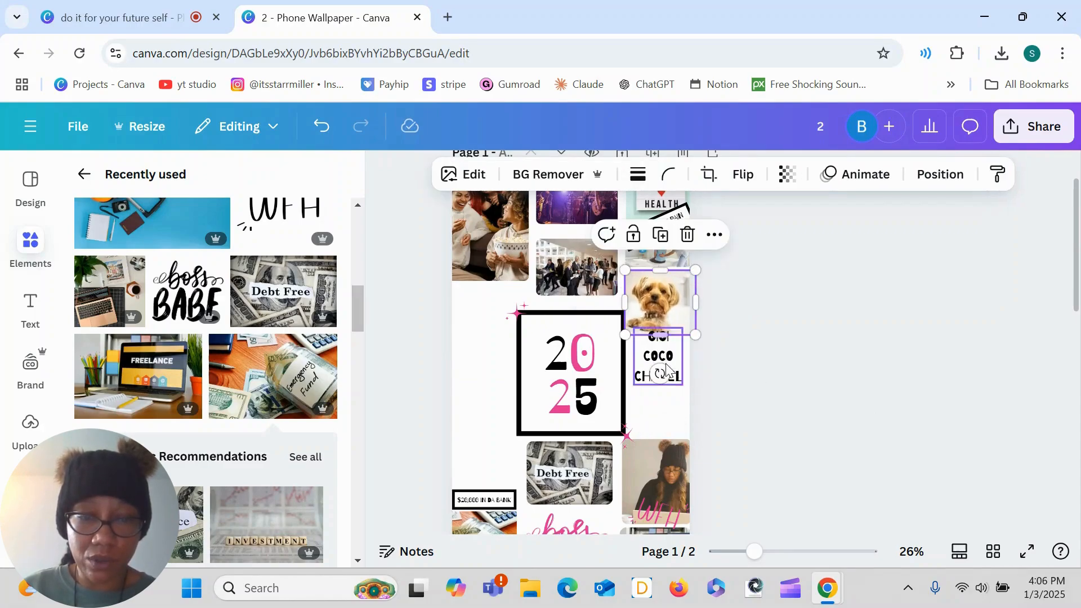
{"action": "left_click", "coordinate": [673, 362]}
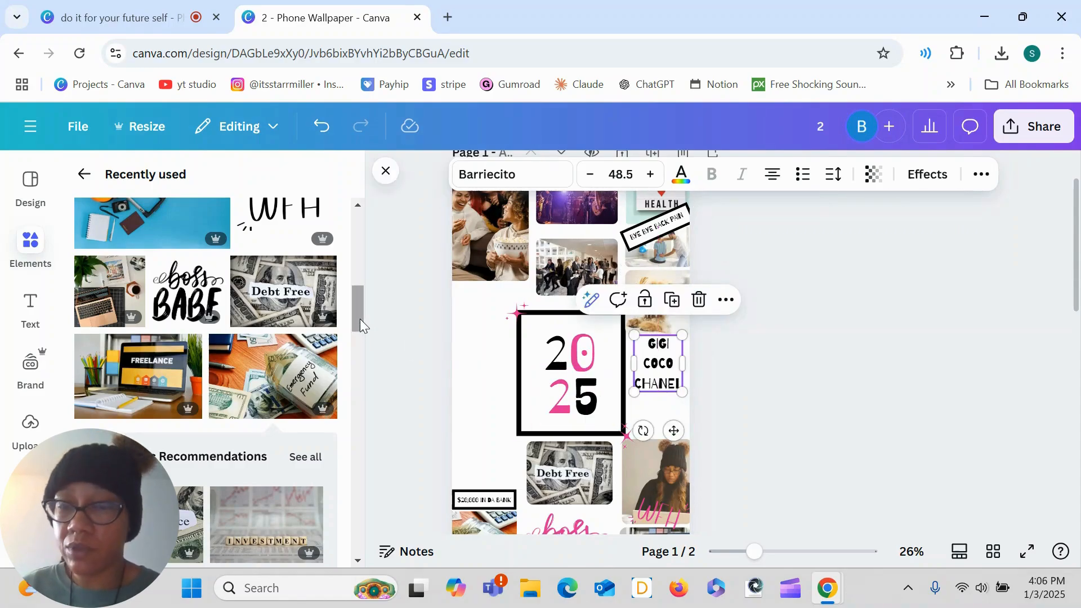
Step: Add the recently used orange suitcase photo, shrink it and place it at the page's left edge, behind the 2025 box
{"action": "left_click_drag", "start_coordinate": [360, 319], "coordinate": [361, 302]}
{"action": "left_click", "coordinate": [141, 354]}
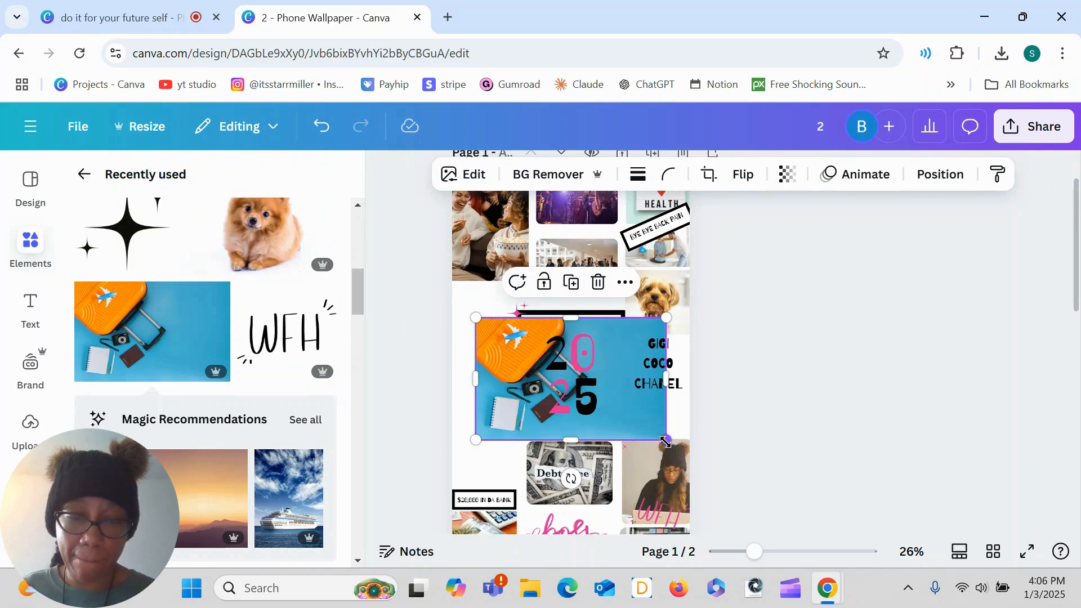
{"action": "left_click_drag", "start_coordinate": [665, 442], "coordinate": [566, 376]}
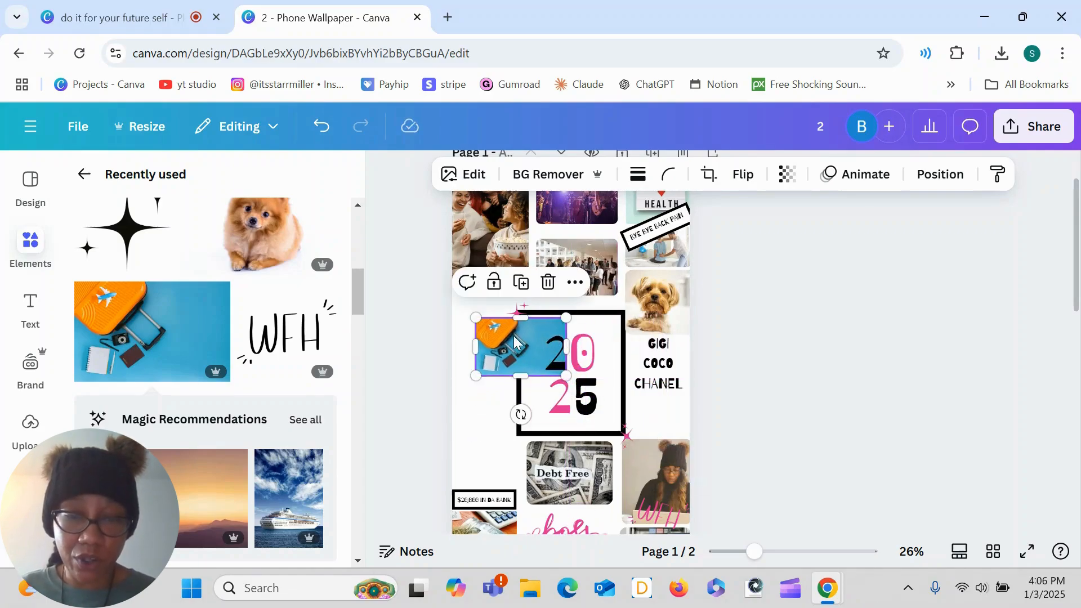
{"action": "left_click_drag", "start_coordinate": [514, 340], "coordinate": [505, 423]}
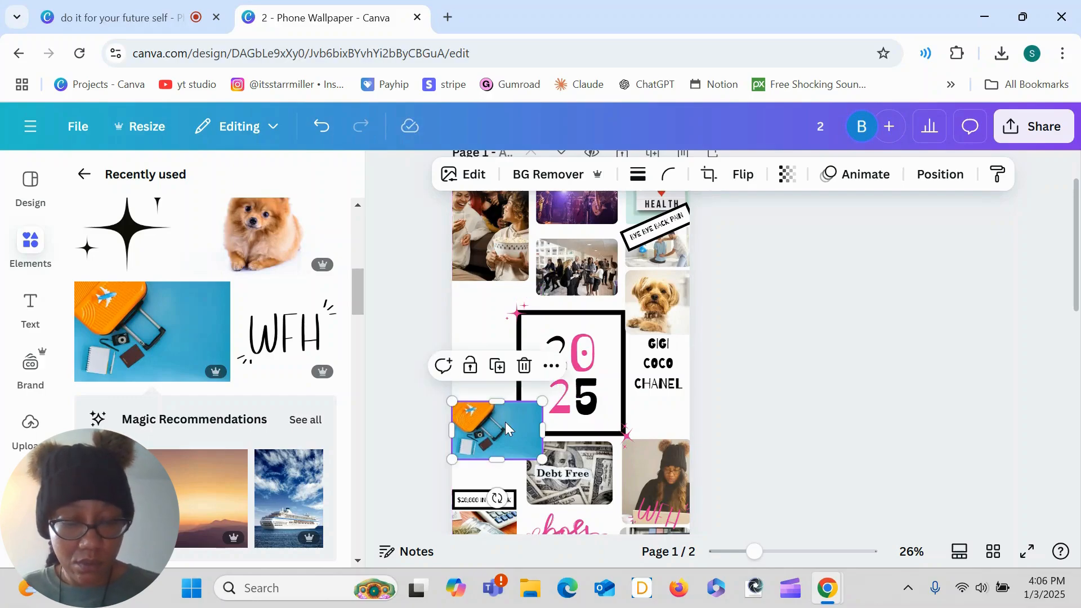
{"action": "key", "text": "ctrl+bracketleft"}
{"action": "key", "text": "ctrl+bracketleft"}
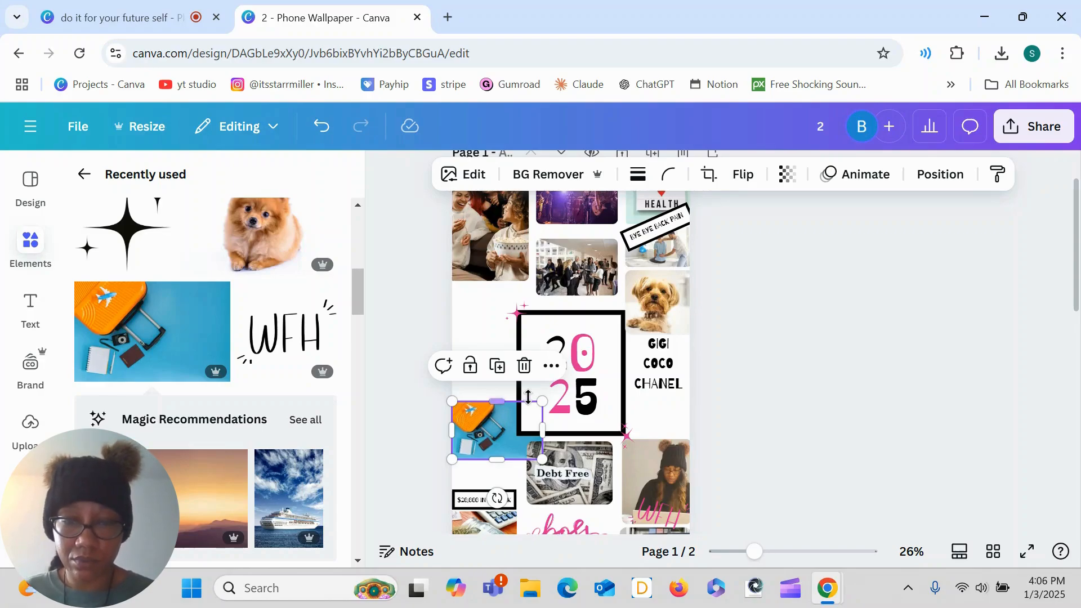
Step: Add the car dashboard photo from the "Road trip" photo results, scaled down and placed directly above the suitcase photo
{"action": "left_click", "coordinate": [84, 174]}
{"action": "left_click", "coordinate": [203, 269]}
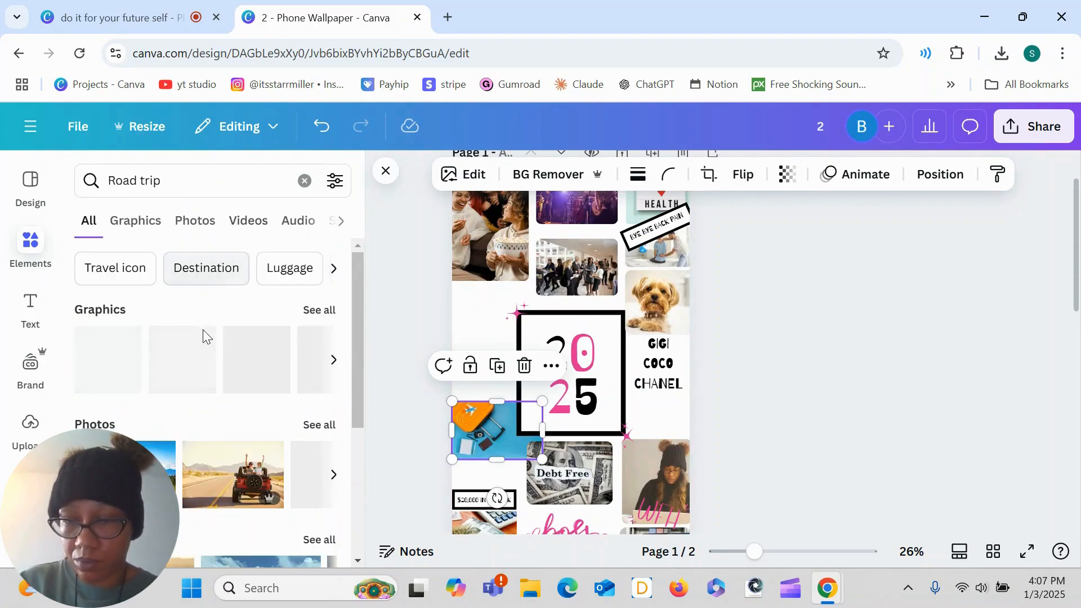
{"action": "left_click", "coordinate": [329, 431]}
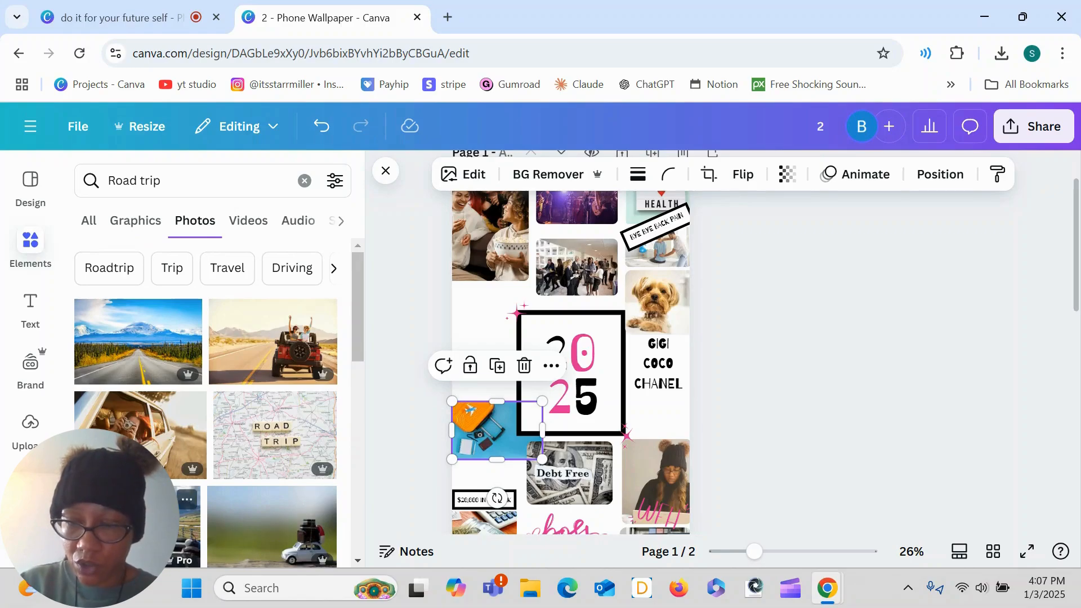
{"action": "left_click", "coordinate": [188, 527]}
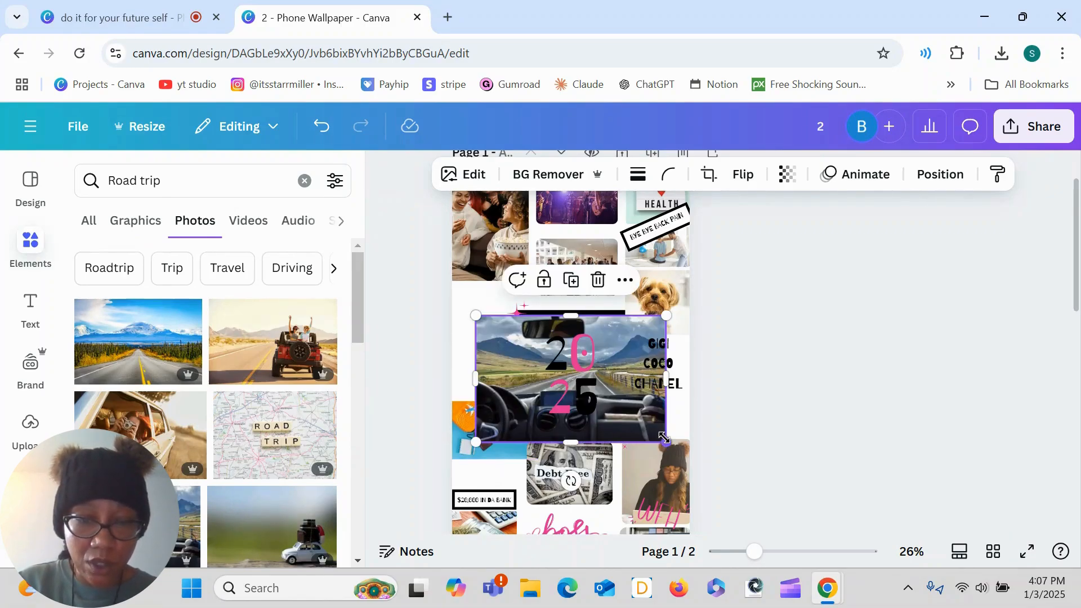
{"action": "left_click_drag", "start_coordinate": [661, 435], "coordinate": [484, 376]}
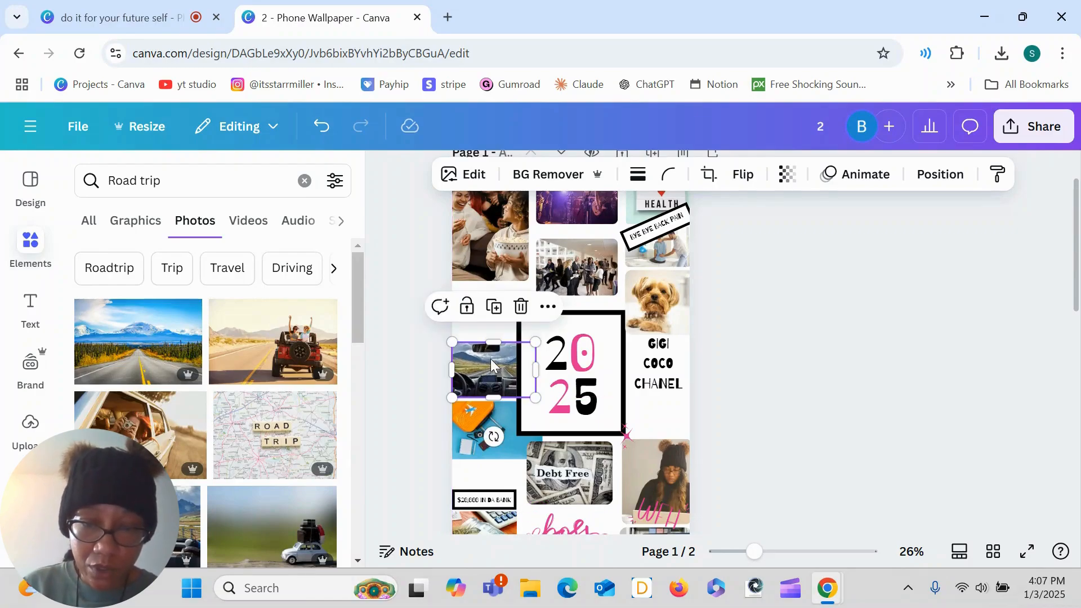
Step: Search the photos for "plane", add the airliner against orange clouds and move it toward the space above the dashboard photo
{"action": "left_click", "coordinate": [304, 180]}
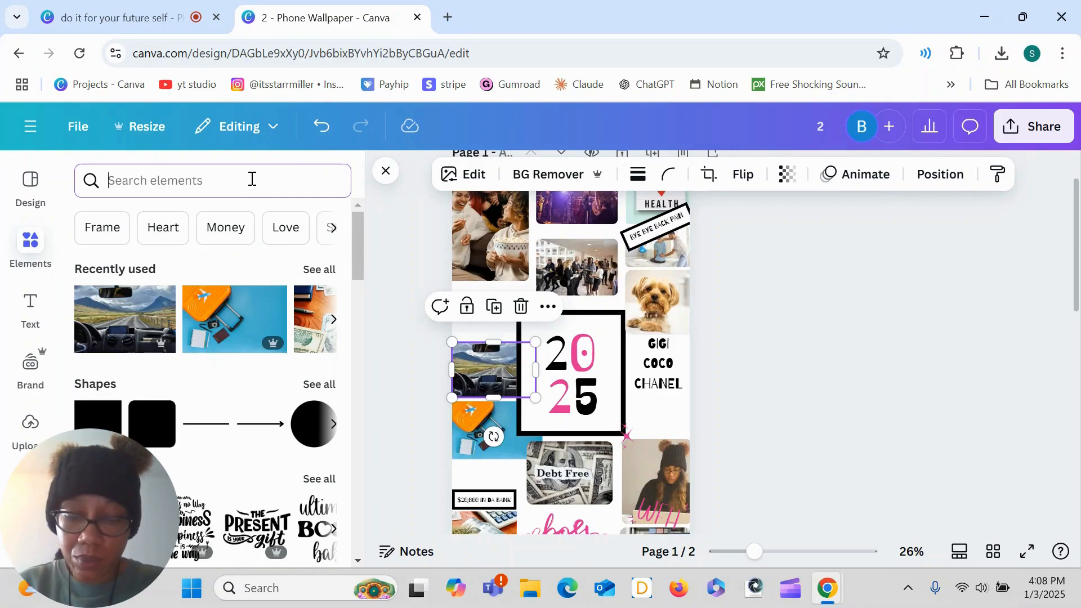
{"action": "type", "text": "plane"}
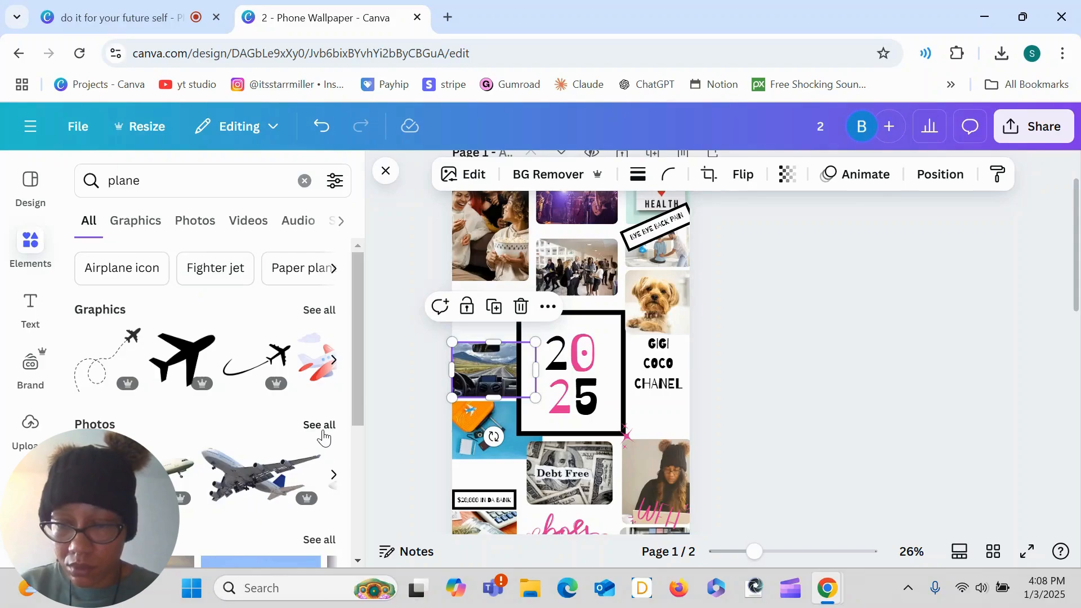
{"action": "left_click", "coordinate": [322, 432]}
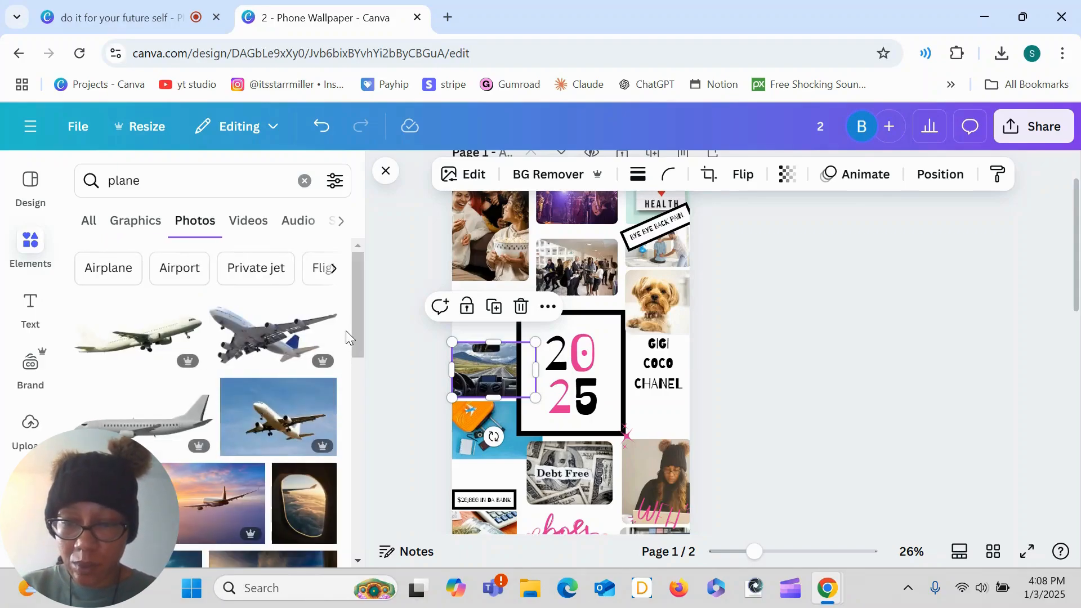
{"action": "left_click_drag", "start_coordinate": [360, 322], "coordinate": [365, 350]}
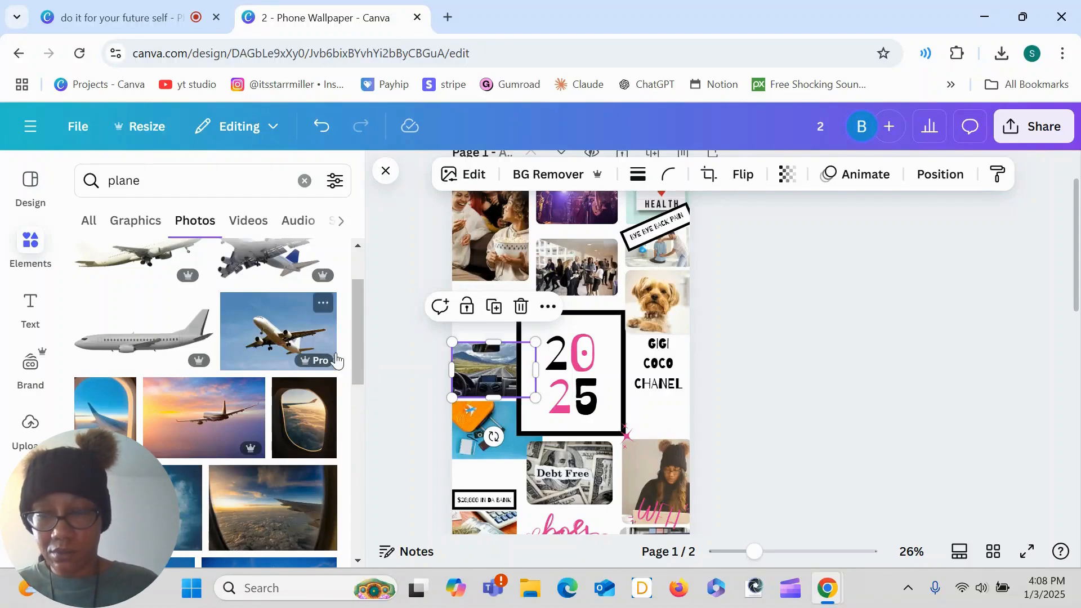
{"action": "left_click_drag", "start_coordinate": [359, 303], "coordinate": [363, 356]}
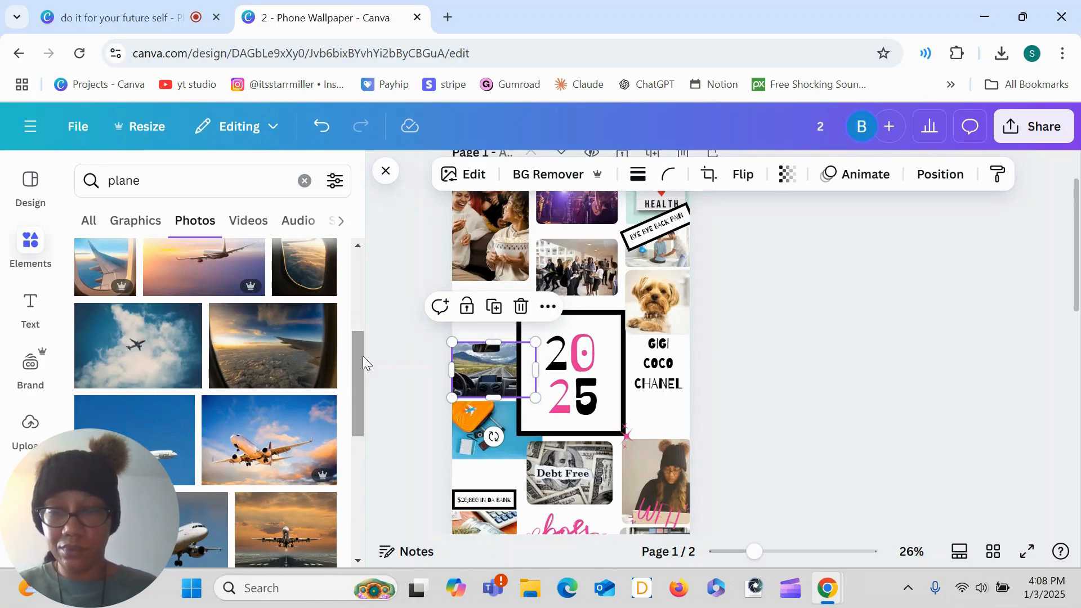
{"action": "left_click", "coordinate": [295, 408]}
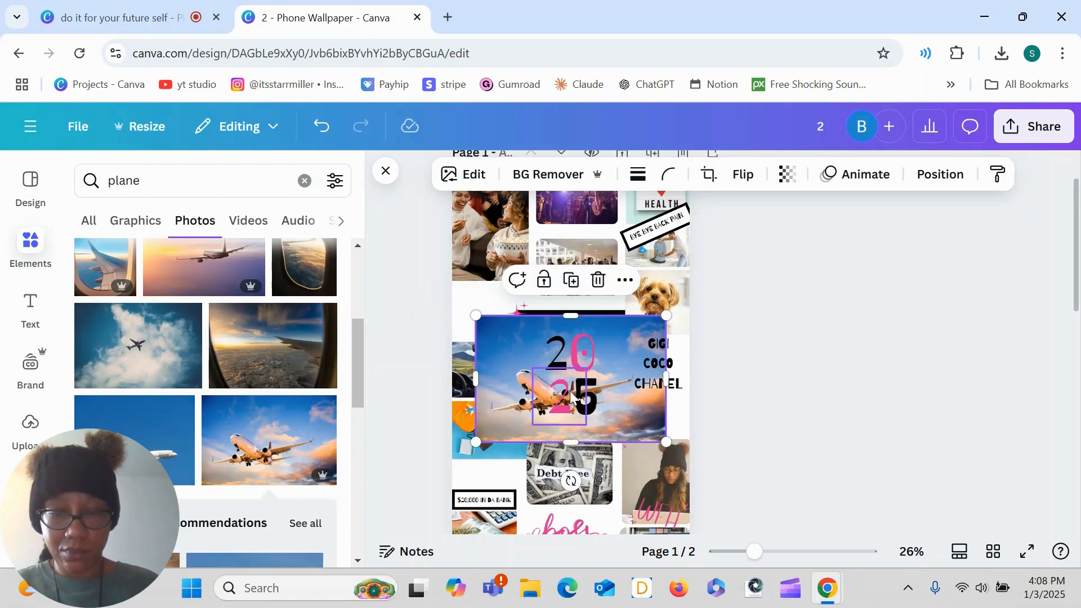
{"action": "left_click_drag", "start_coordinate": [632, 418], "coordinate": [501, 308]}
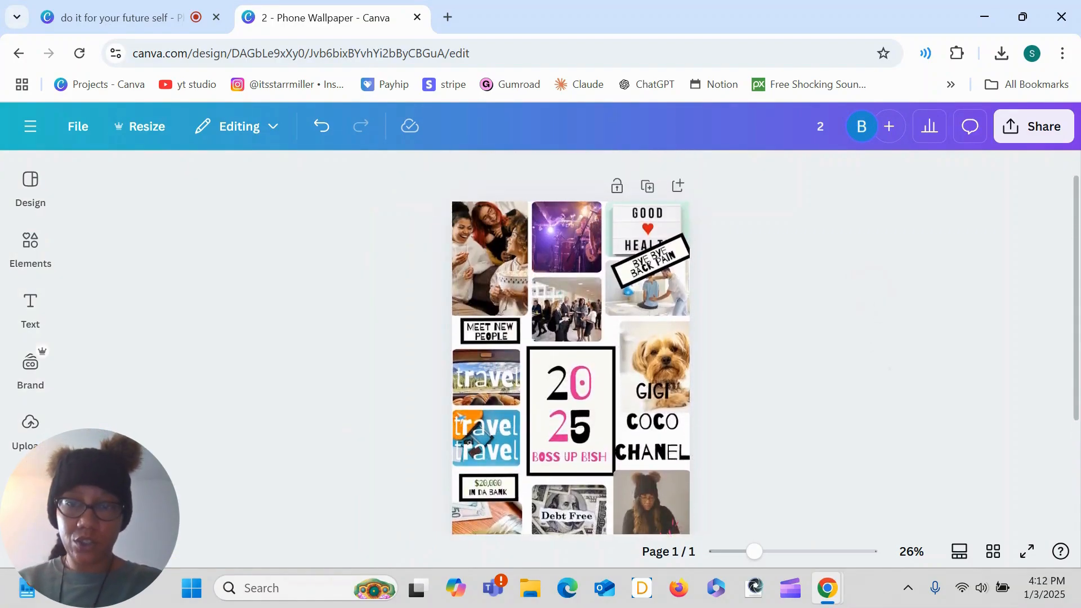
{"action": "scroll", "coordinate": [570, 366], "scroll_direction": "up", "scroll_amount": 1}
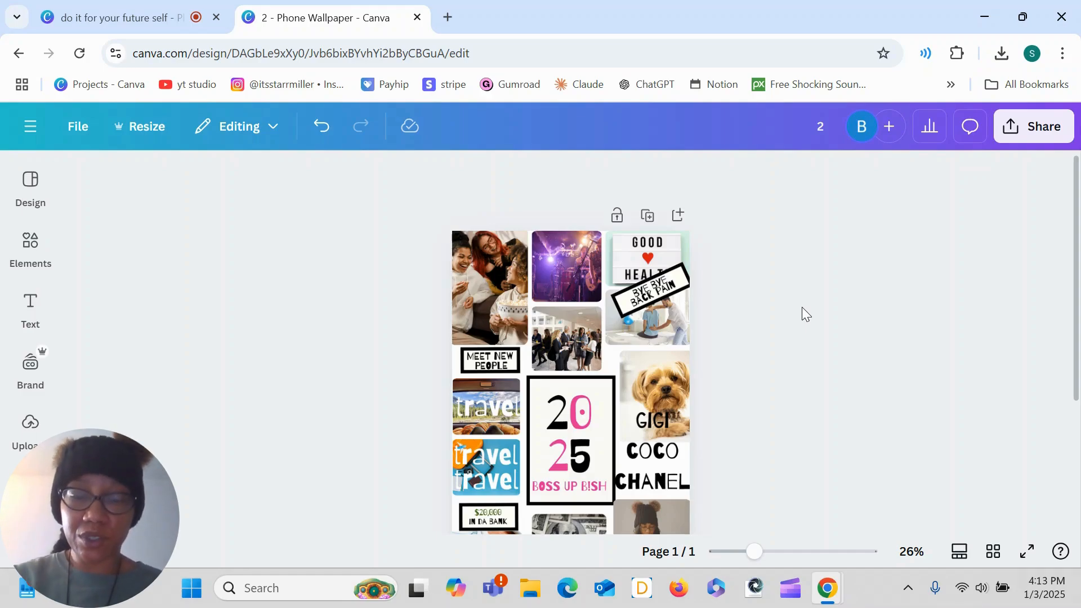
{"action": "scroll", "coordinate": [802, 306], "scroll_direction": "down", "scroll_amount": 3}
{"action": "scroll", "coordinate": [347, 399], "scroll_direction": "up", "scroll_amount": 3}
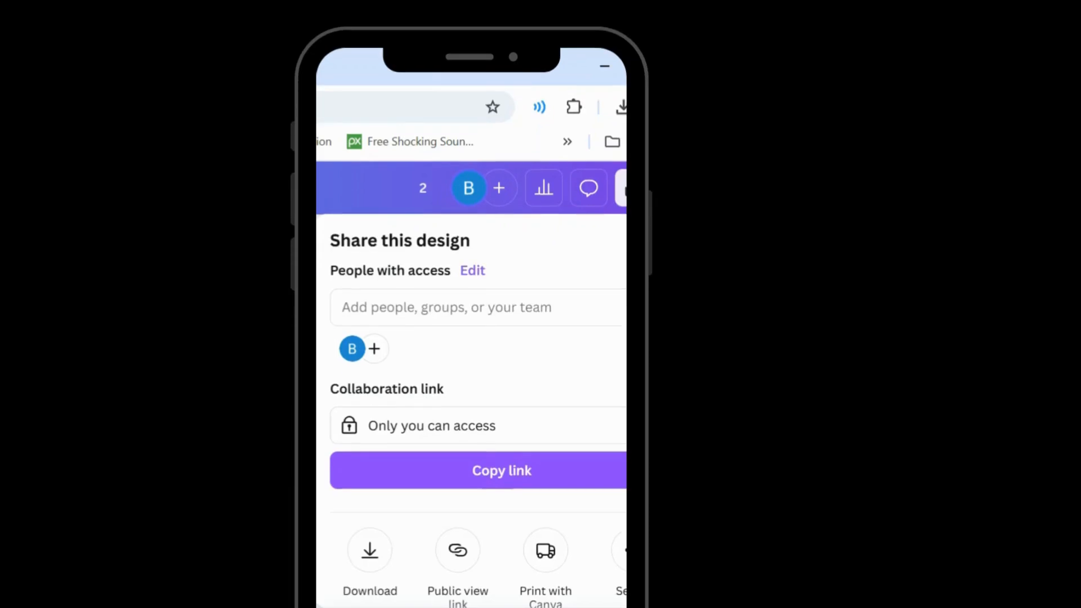
Step: Download the finished vision-board wallpaper as a PNG at 1,080 × 1,920 px
{"action": "left_click", "coordinate": [368, 476]}
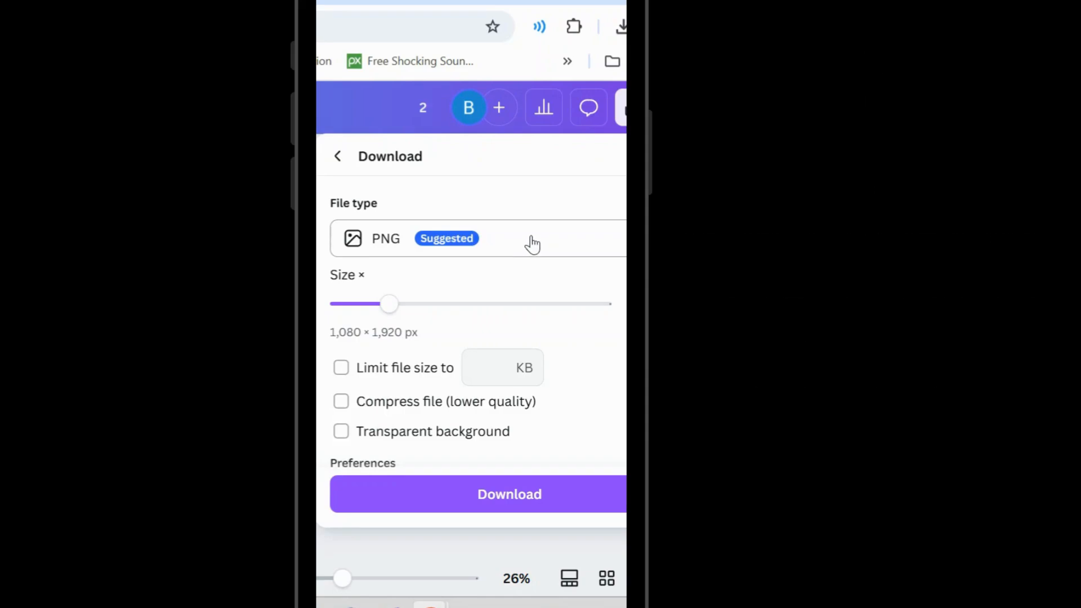
{"action": "scroll", "coordinate": [478, 326], "scroll_direction": "down", "scroll_amount": 1}
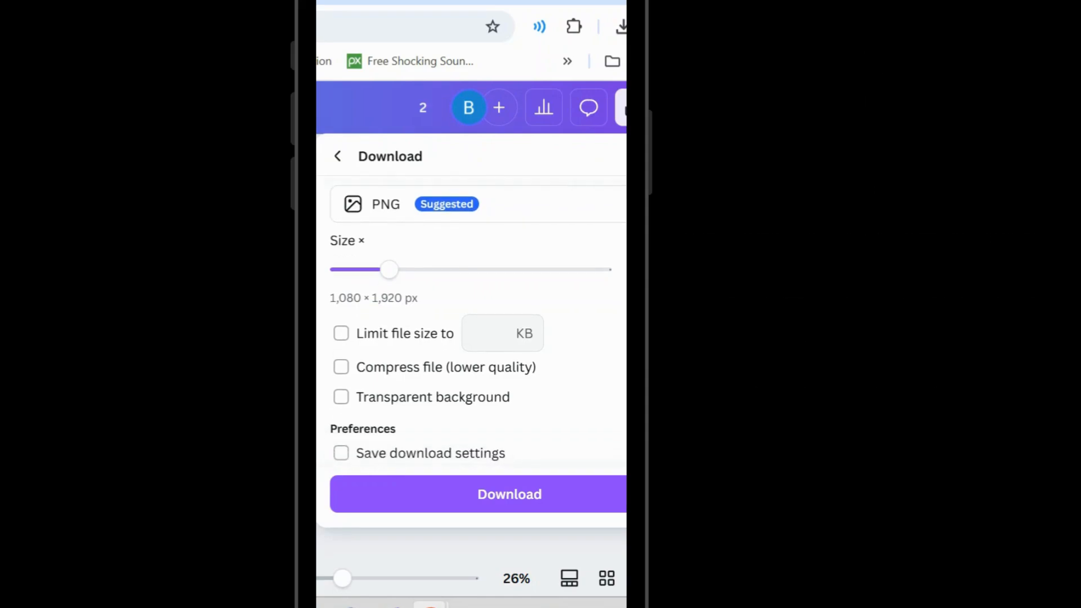
{"action": "left_click", "coordinate": [501, 496]}
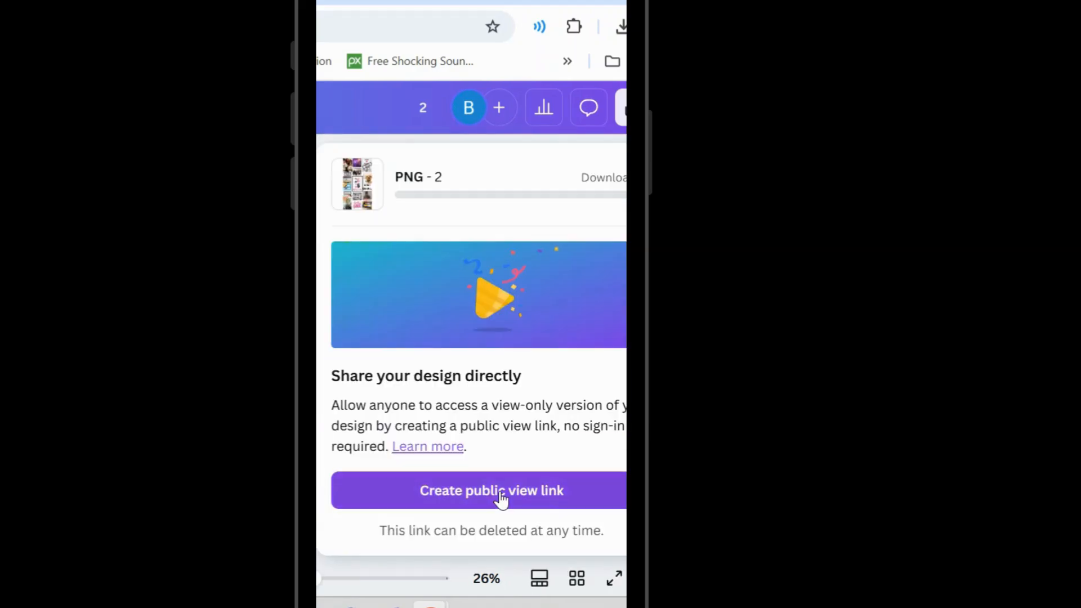